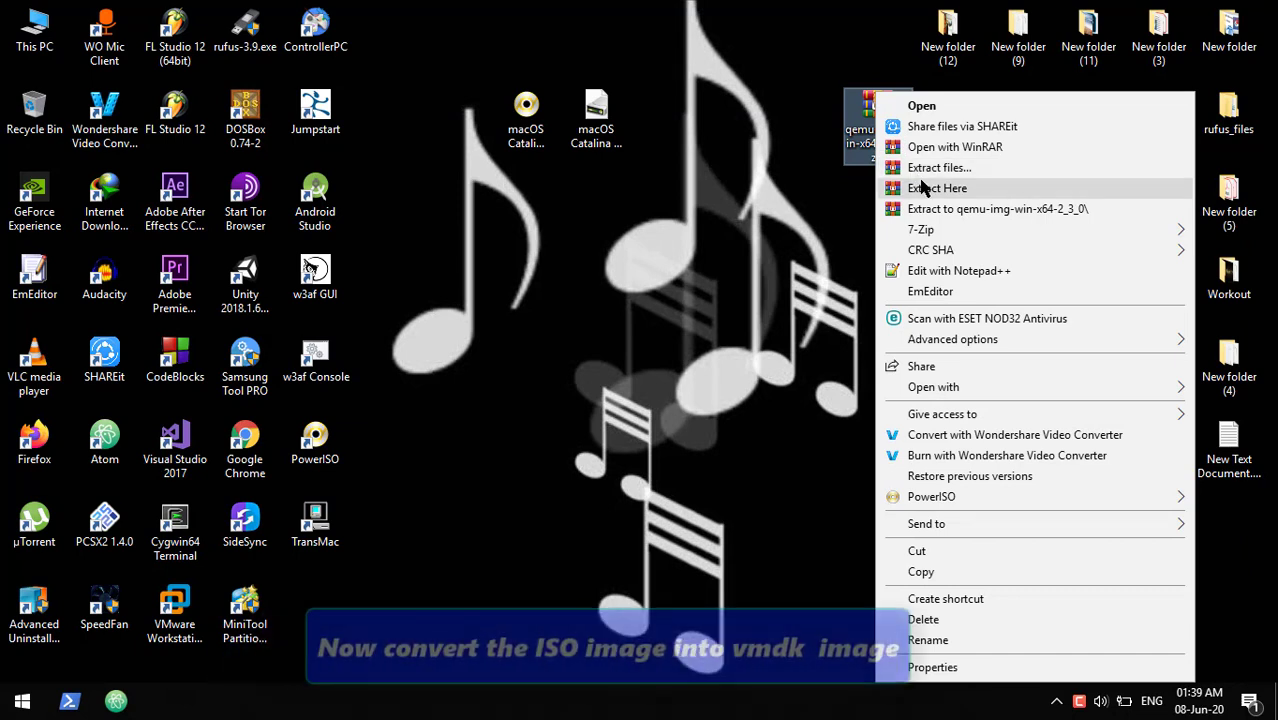
- Extract qemu-img-win-x64-2_3_0.zip into its own desktop folder and move the macOS Catalina ISO into that folder
left_click(925, 208)
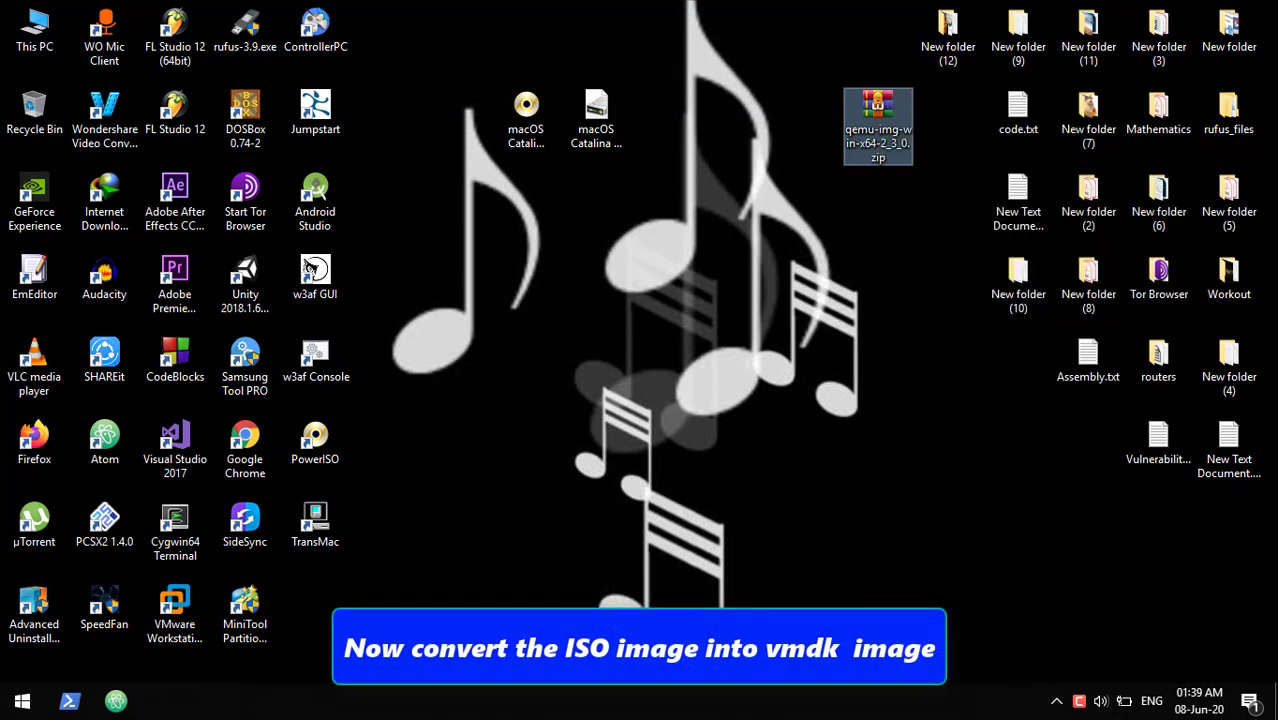
left_click_drag(315, 605, 405, 115)
left_click_drag(527, 112, 385, 115)
double_click(385, 115)
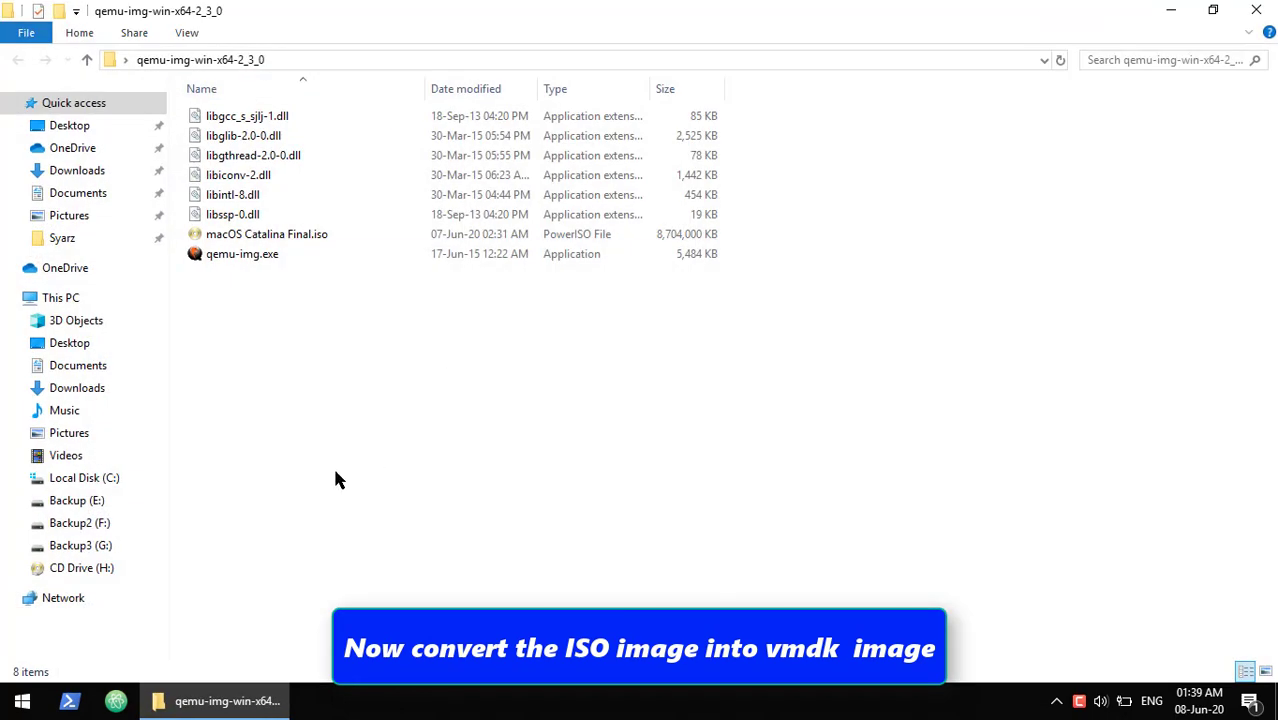
- Open a PowerShell window in the qemu-img-win-x64-2_3_0 folder and place it beside the file list
right_click(776, 460, "shift")
right_click(758, 518, "shift")
left_click(876, 399)
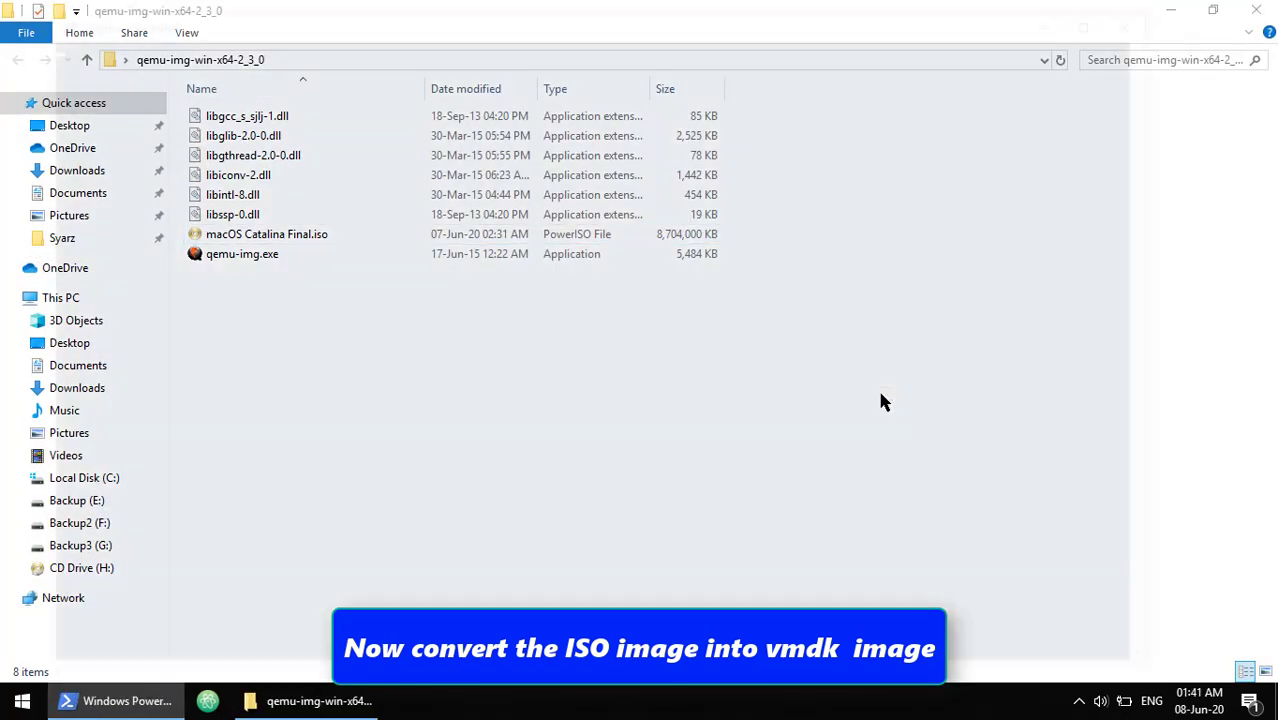
left_click_drag(150, 3, 150, 123)
left_click_drag(32, 200, 428, 200)
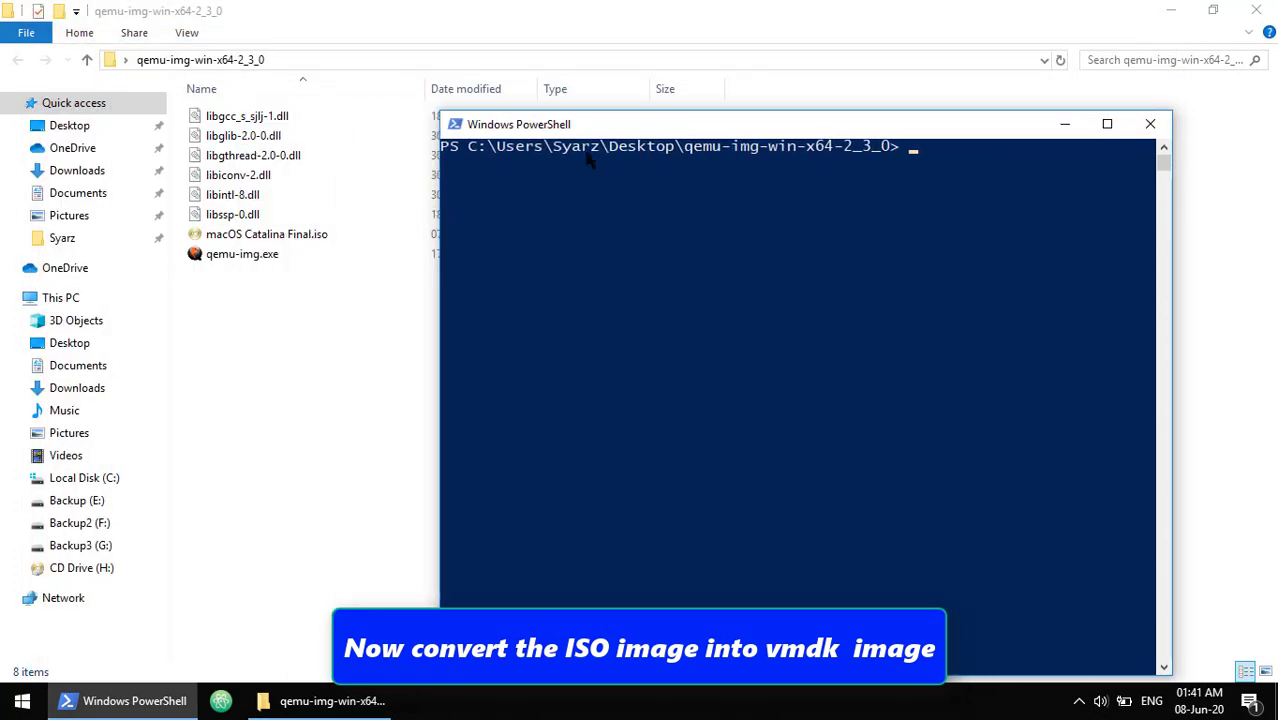
left_click_drag(625, 123, 590, 125)
left_click(749, 211)
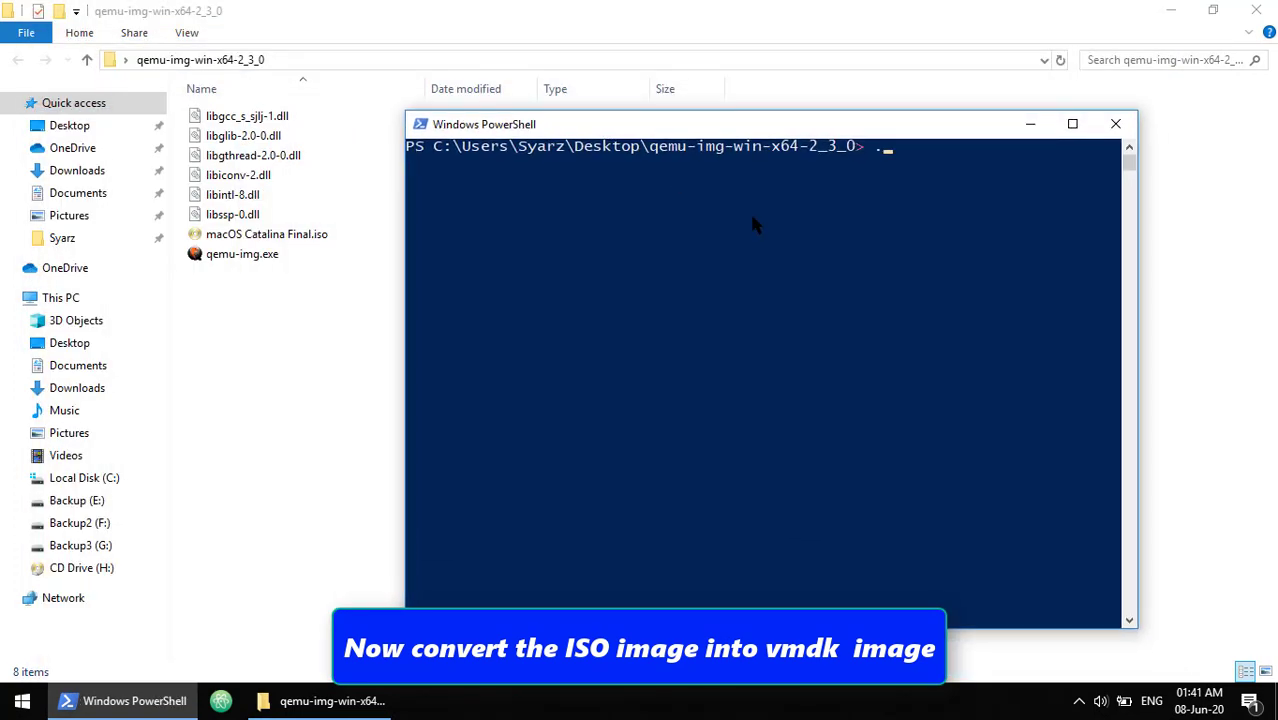
- Begin the conversion command as ".\qemu-img.exe convert -O vmdk", copying the executable's name from the folder
type(".\\")
left_click(291, 250)
left_click(250, 254)
right_click(243, 254)
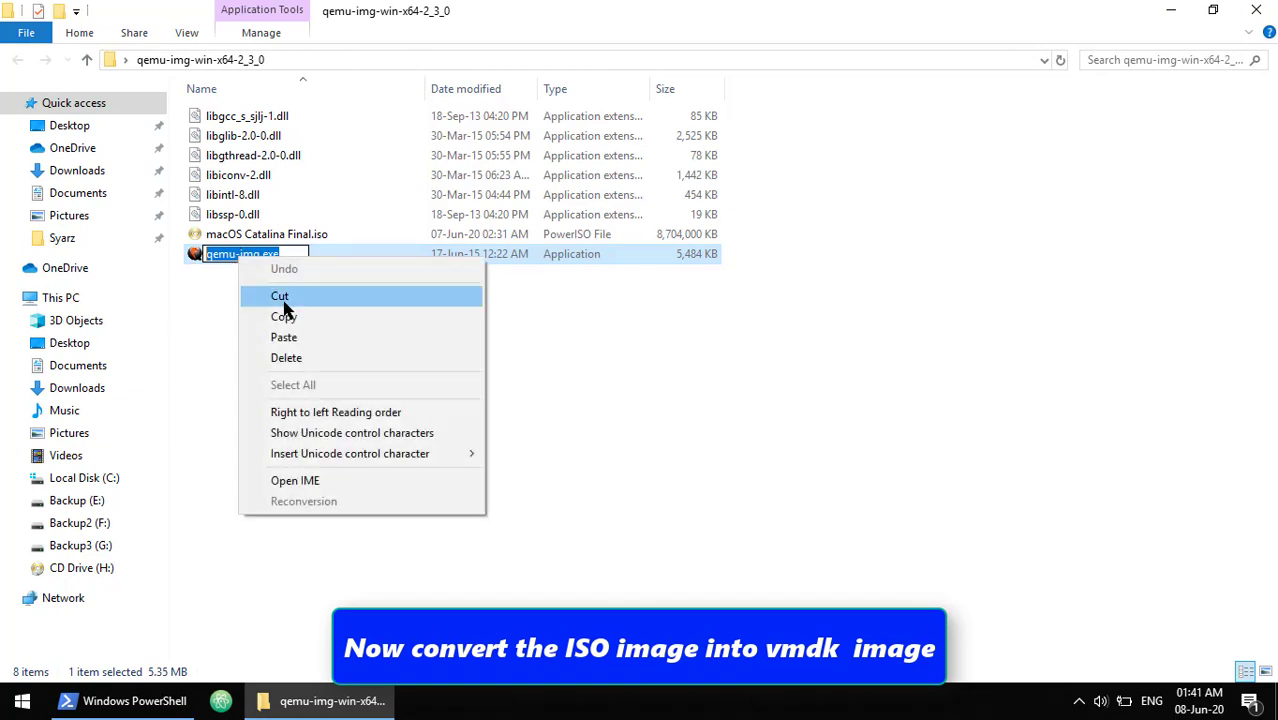
left_click(290, 316)
key("alt+Tab")
right_click(600, 474)
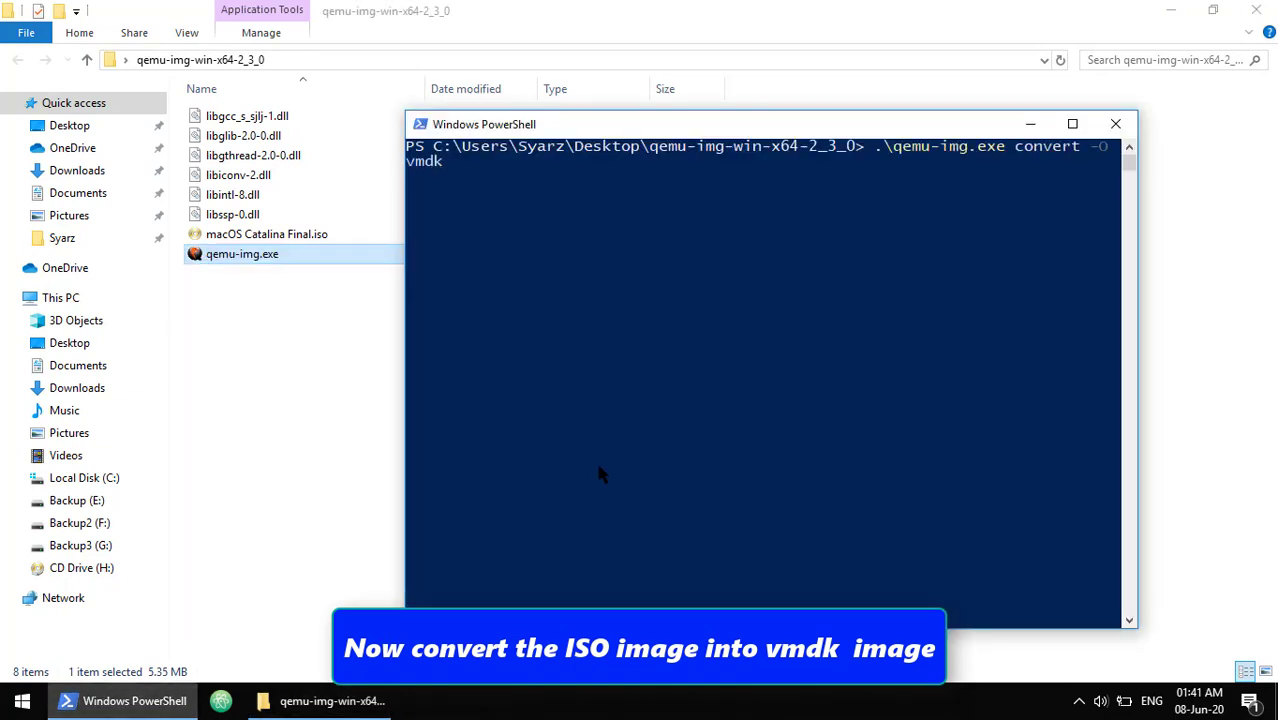
- Try to convert ".\macOS Catalina Final.iso" to ".\macOS Catalina Final.vmdk" by completing and running the command
left_click(341, 234)
left_click(250, 234)
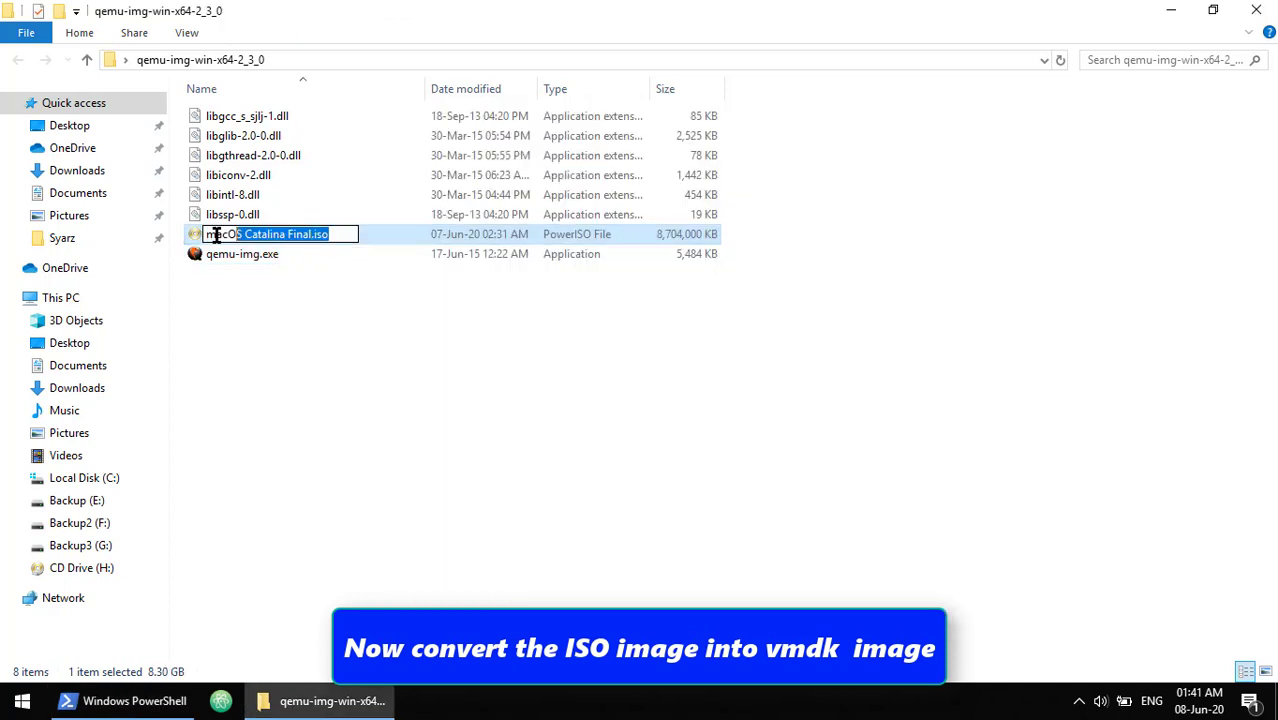
right_click(232, 235)
left_click(274, 291)
key("alt+Tab")
right_click(540, 453)
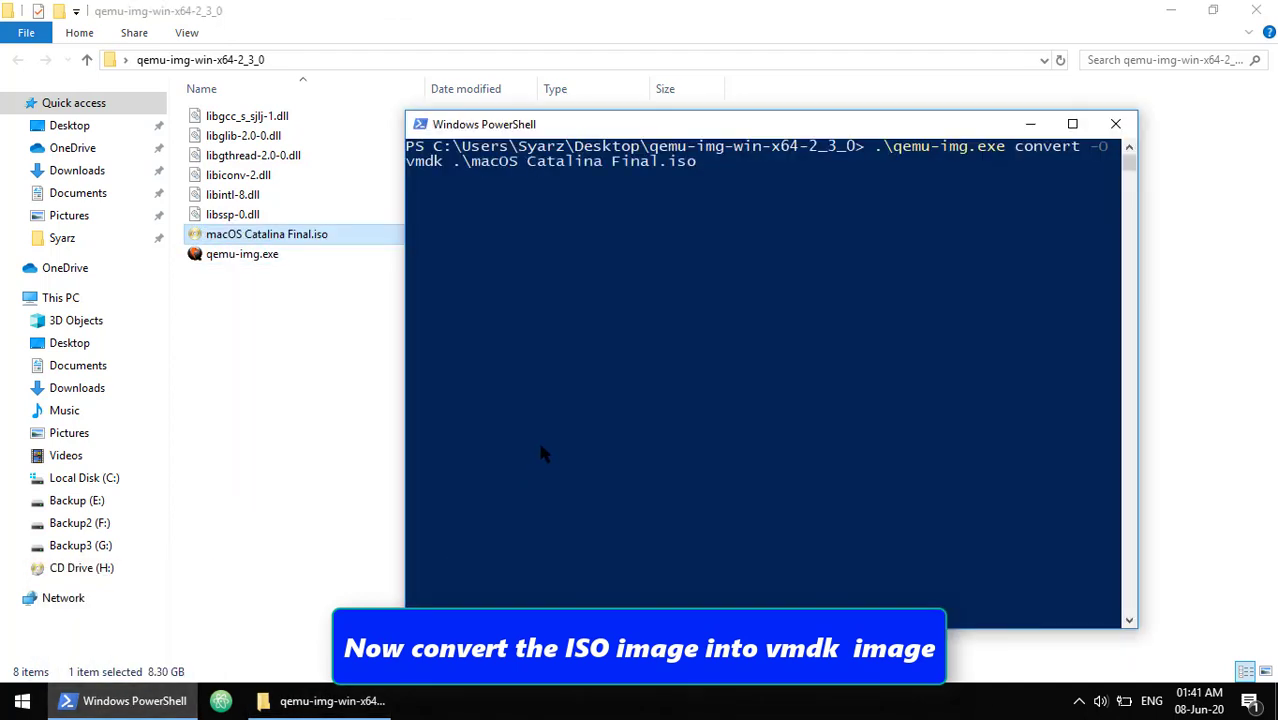
right_click(540, 453)
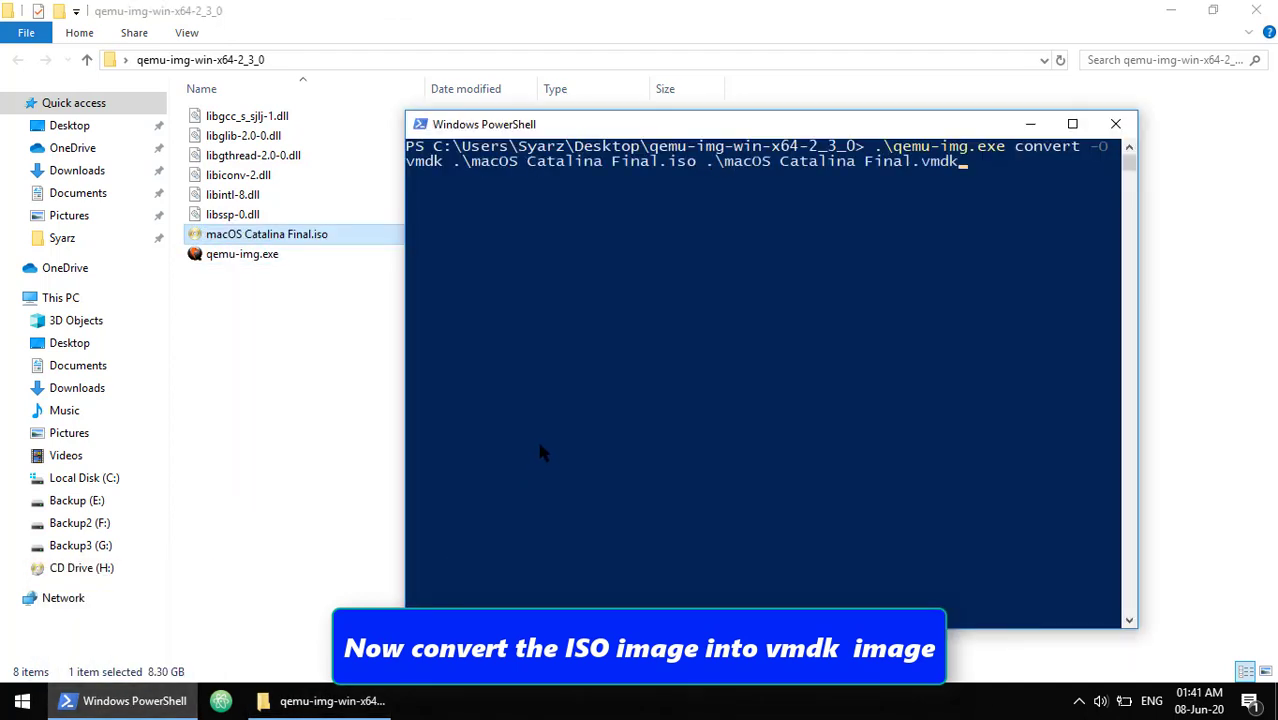
key("Return")
- Rename the ISO file as macOSCatalinaFinal.iso, without spaces
left_click(303, 288)
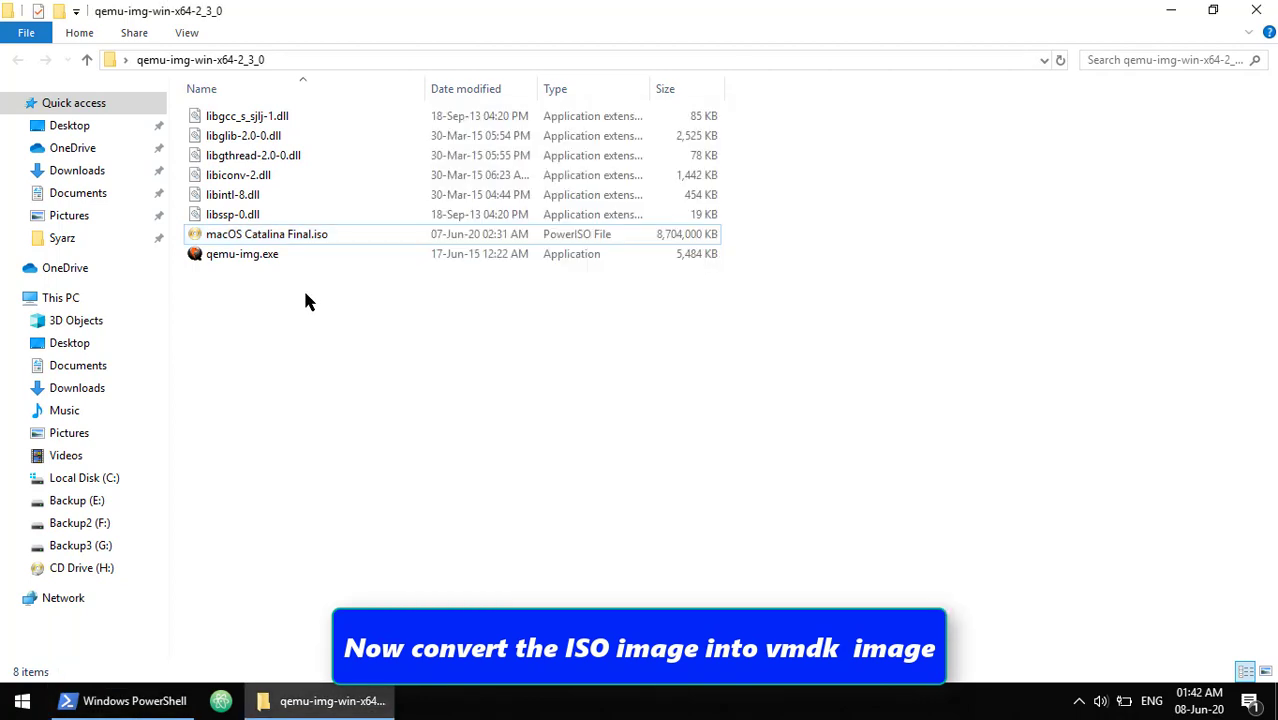
left_click(295, 238)
key("BackSpace")
key("Left")
key("Left")
key("Left")
key("Left")
key("Left")
key("Left")
key("Left")
key("Left")
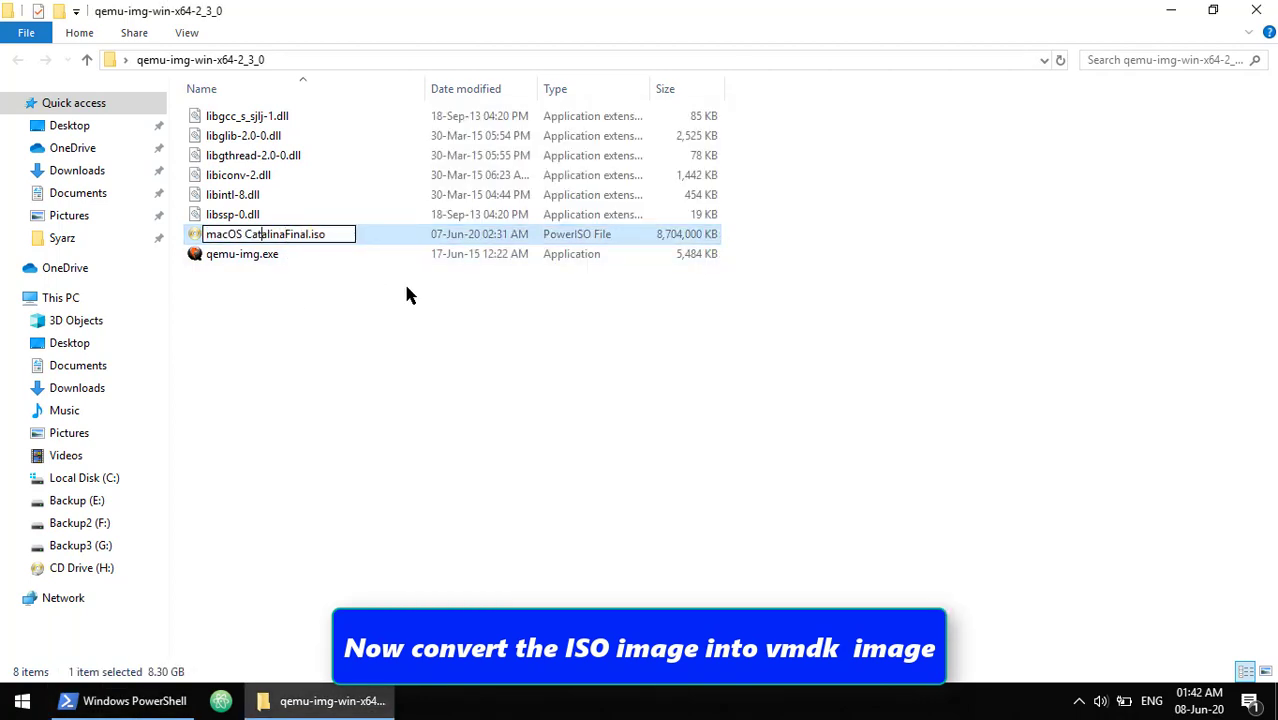
key("BackSpace")
left_click(383, 322)
- Recall the conversion command, remove the spaces to use macOSCatalinaFinal.iso and macOSCatalinaFinal.vmdk, and run it
left_click(134, 701)
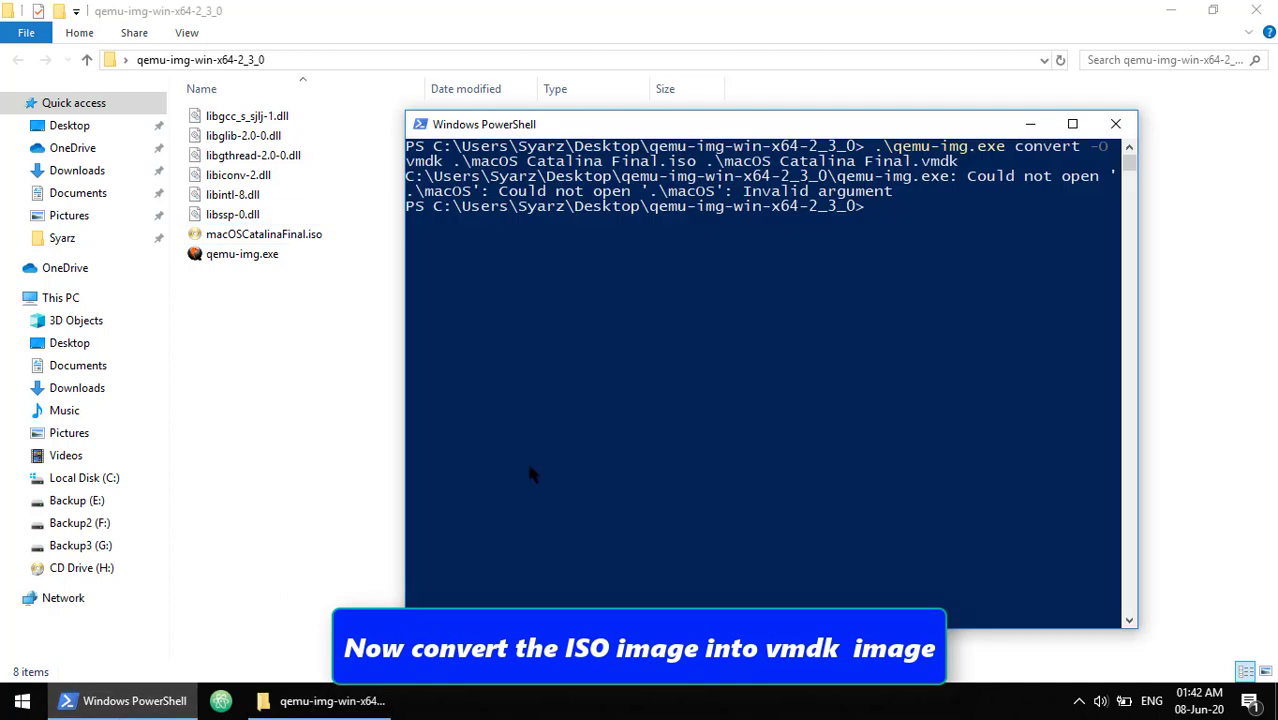
key("Up")
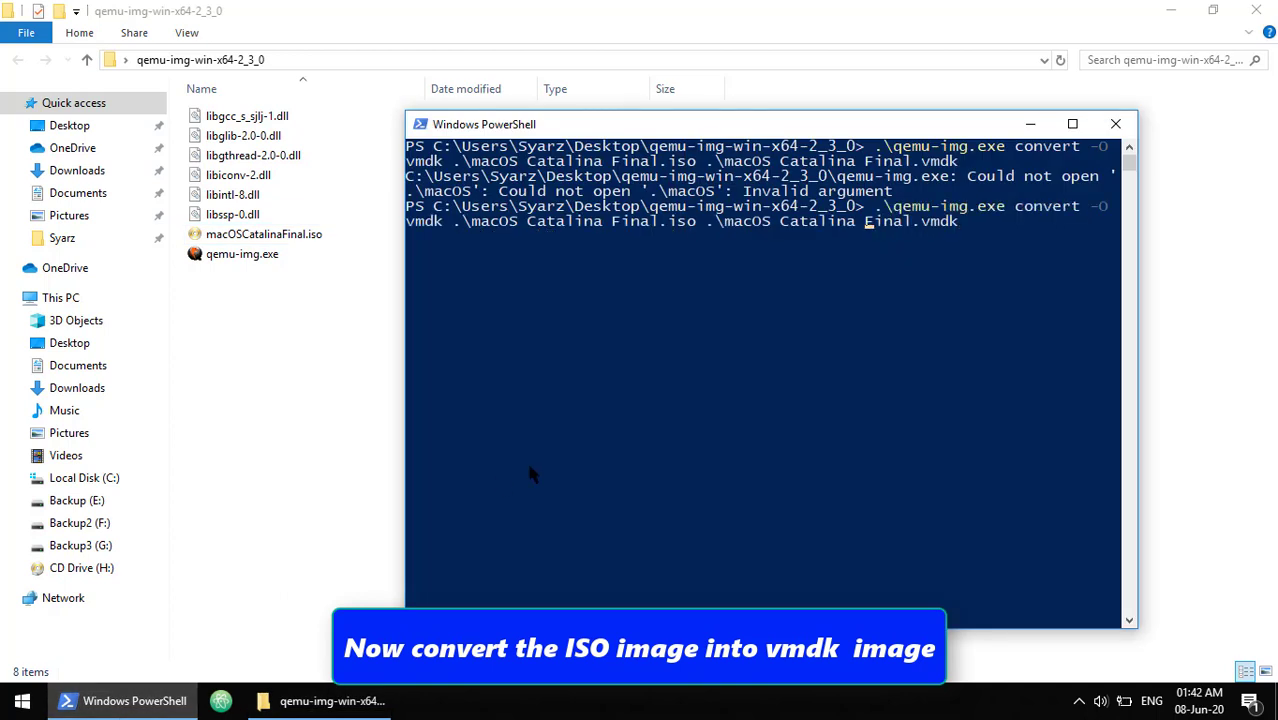
key("BackSpace")
key("Left")
key("Left")
key("Left")
key("BackSpace")
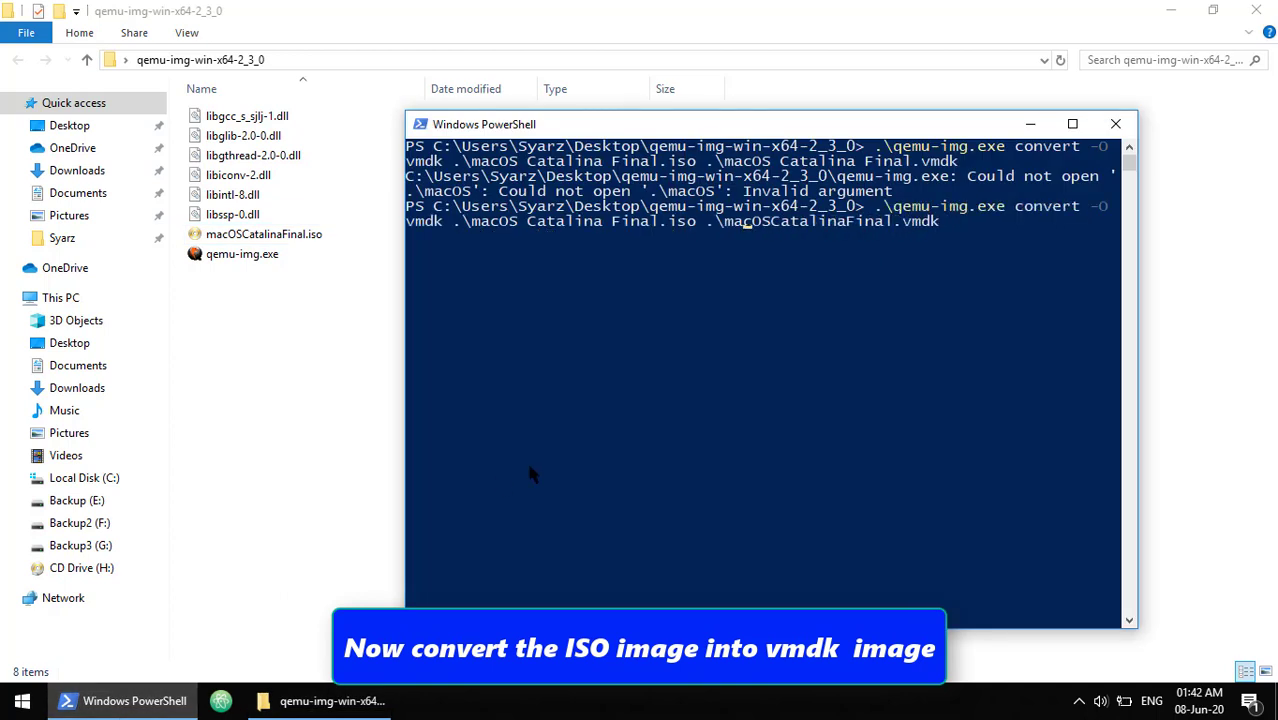
key("BackSpace")
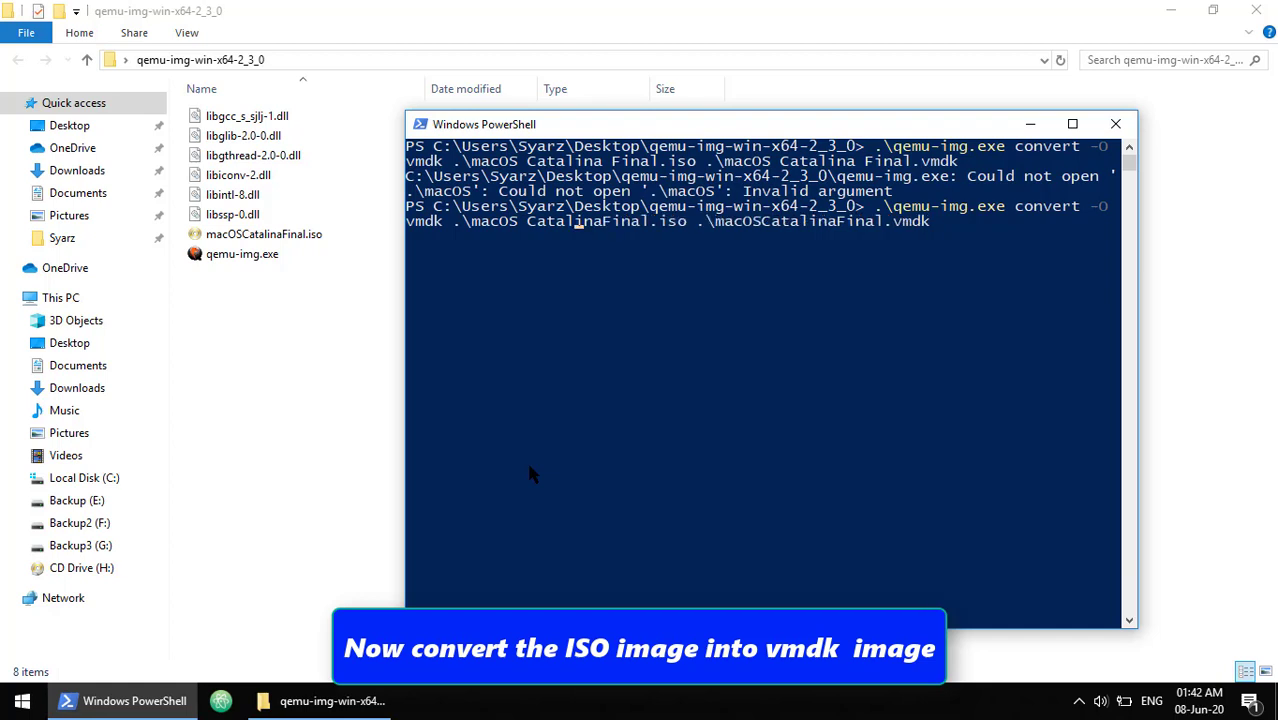
key("Delete")
key("Return")
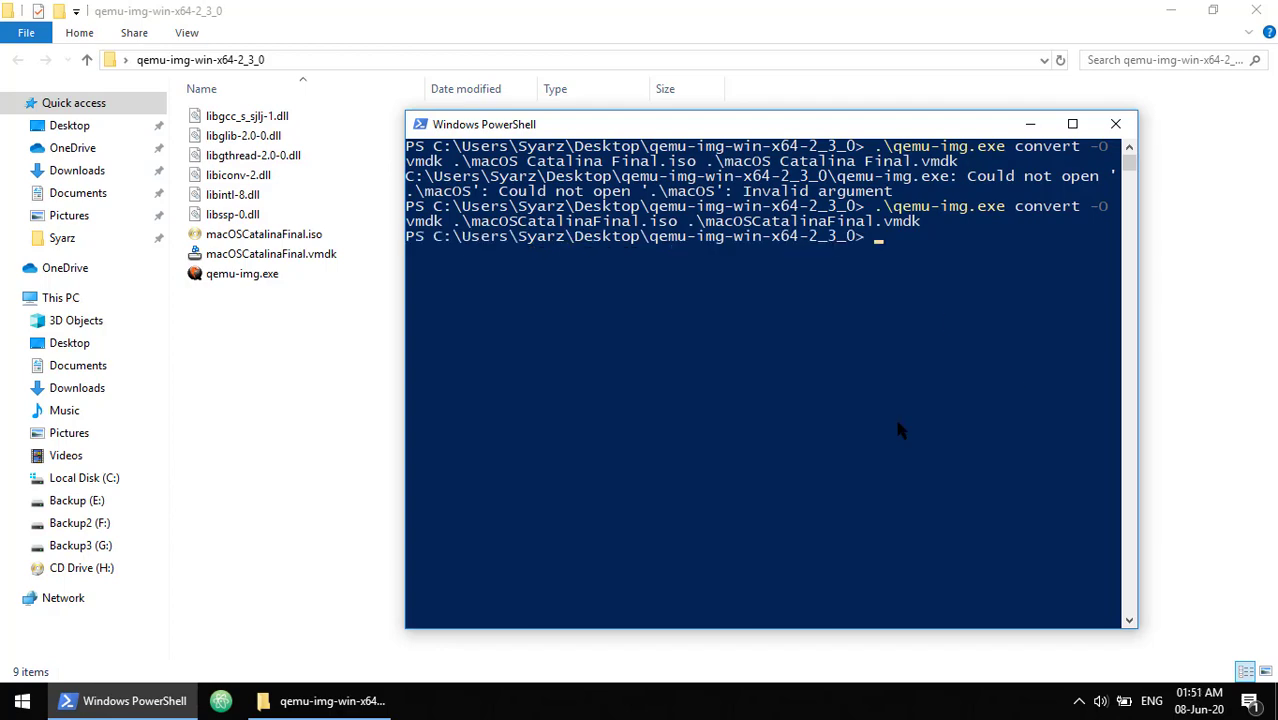
- Close PowerShell and delete macOSCatalinaFinal.iso from the folder
left_click(1115, 123)
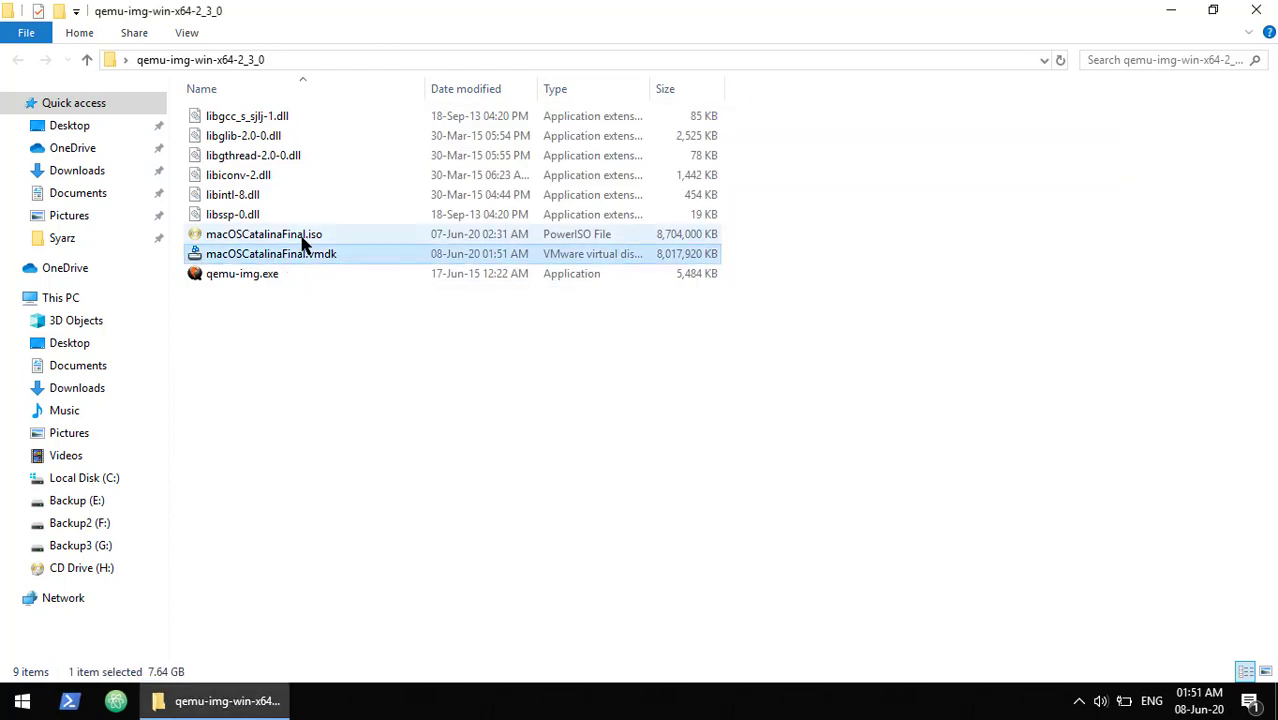
right_click(299, 234)
left_click(372, 620)
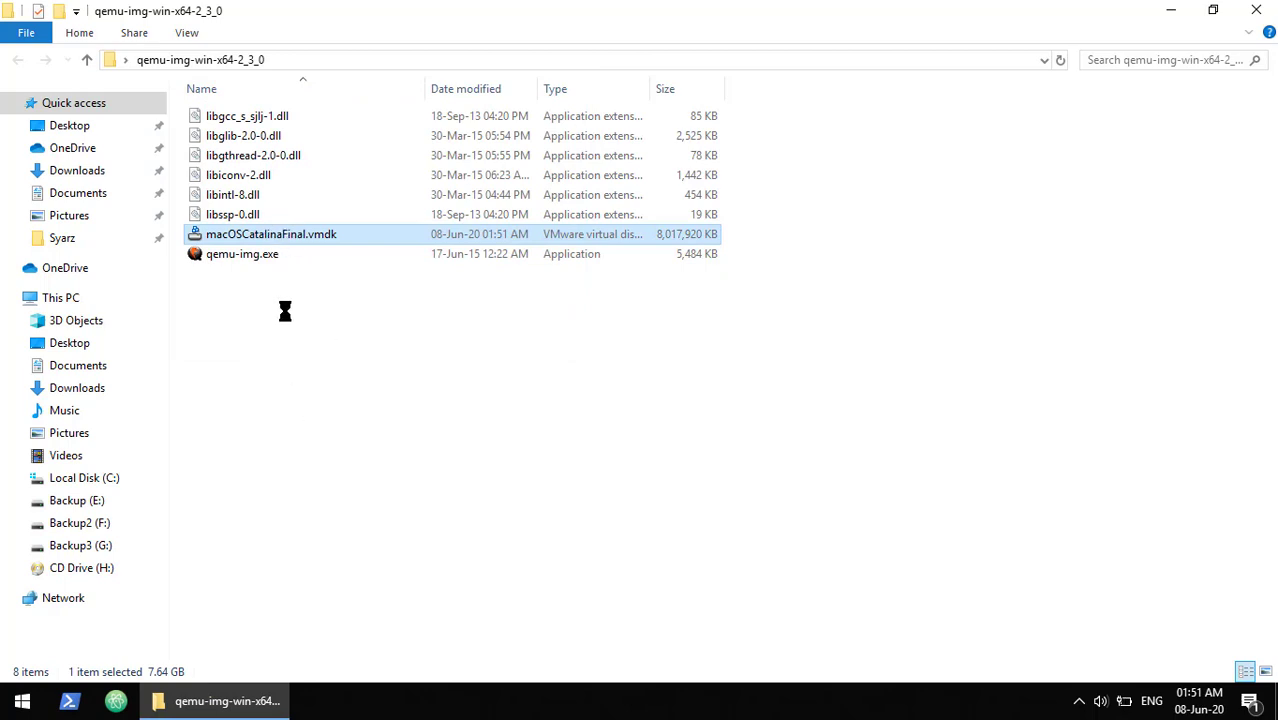
- Move macOSCatalinaFinal.vmdk from the qemu-img folder to the desktop
right_click(270, 234)
left_click(322, 549)
key("alt+F4")
right_click(503, 232)
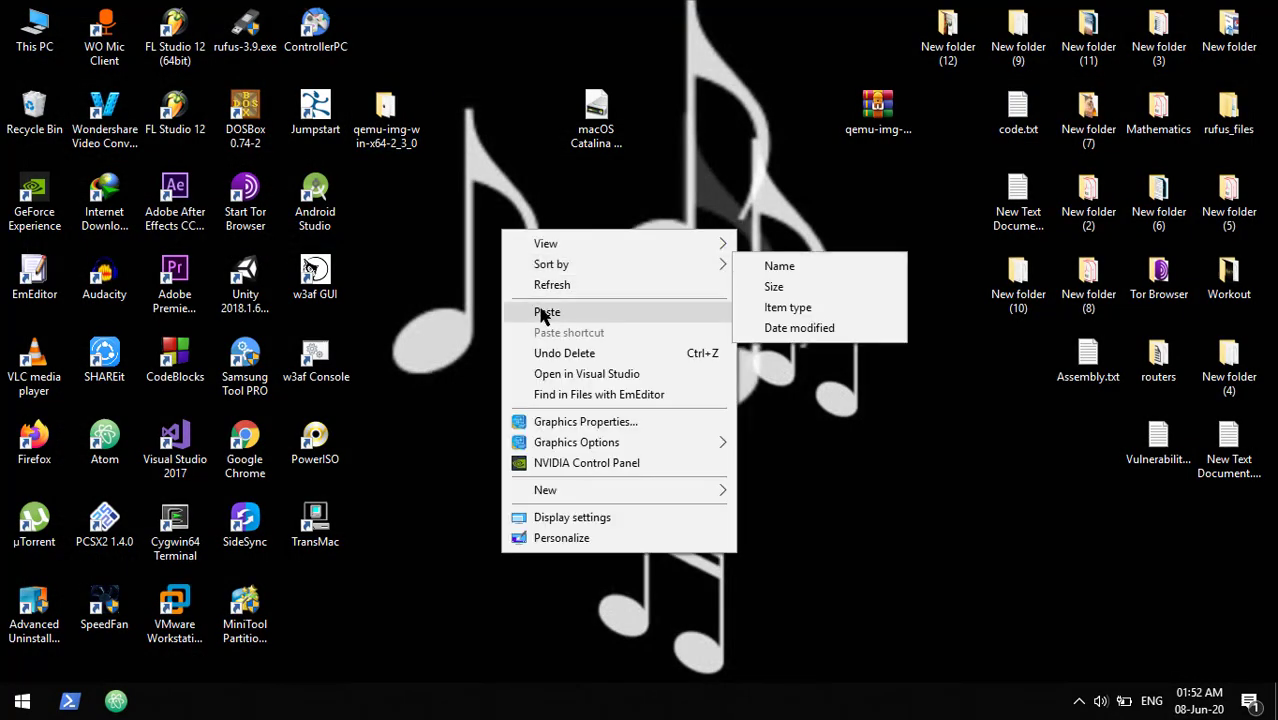
left_click(547, 312)
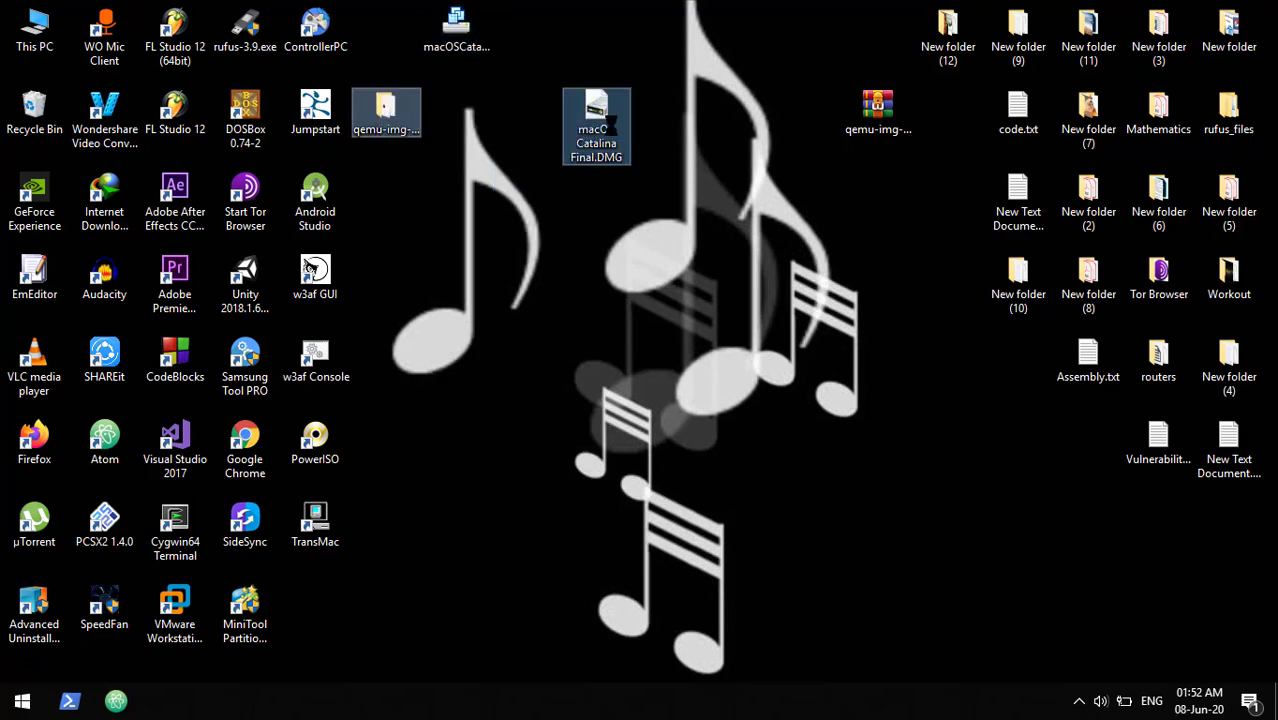
- Launch VMware Workstation Pro and start a new virtual machine with the Typical configuration
left_click(179, 596)
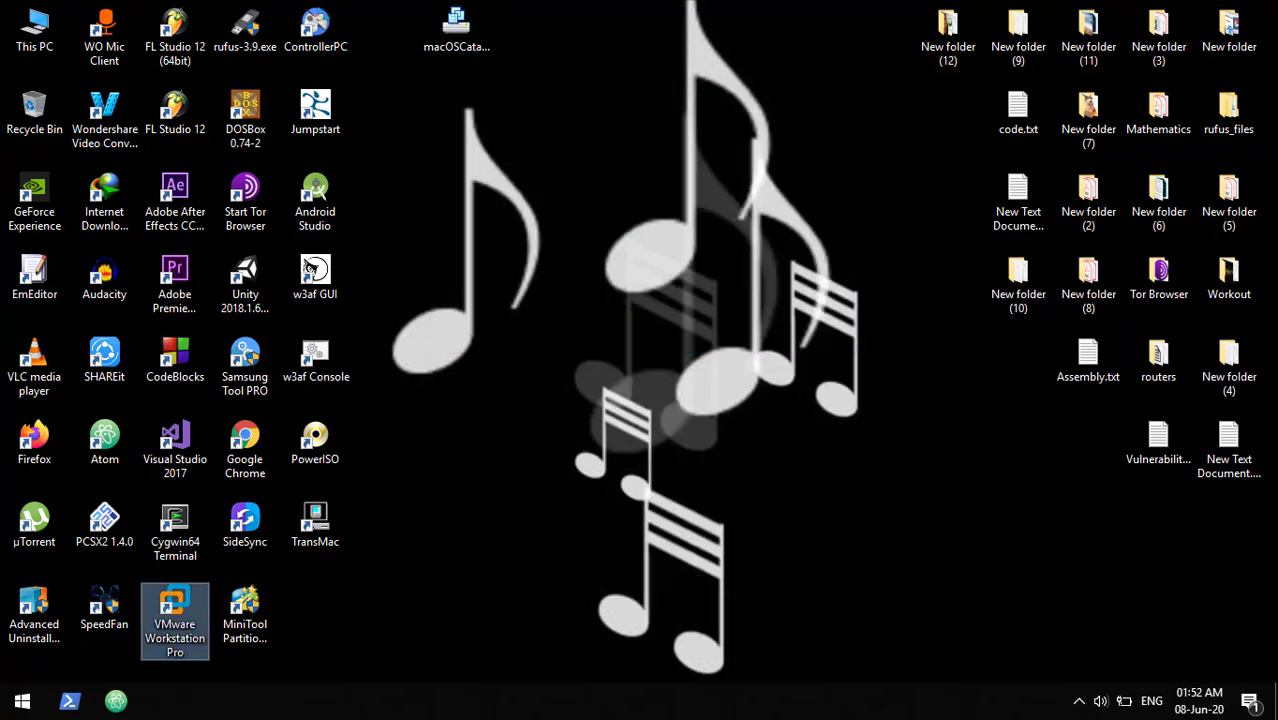
double_click(176, 615)
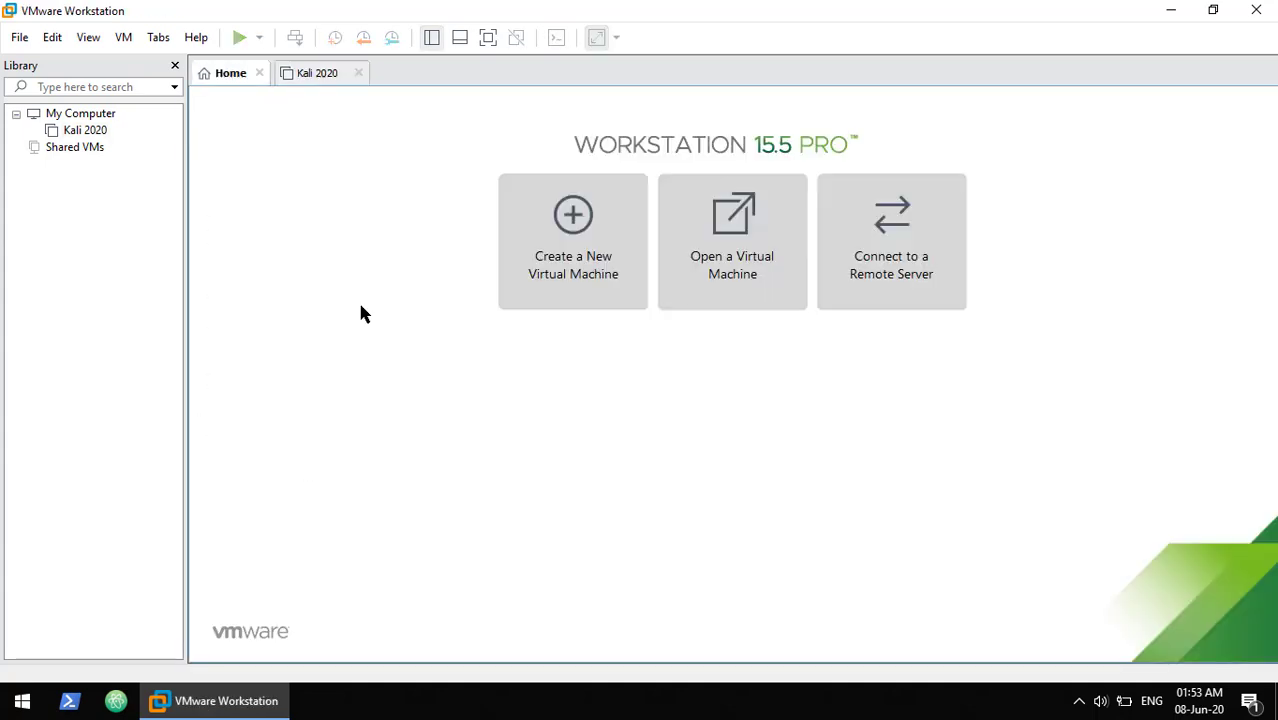
left_click(562, 297)
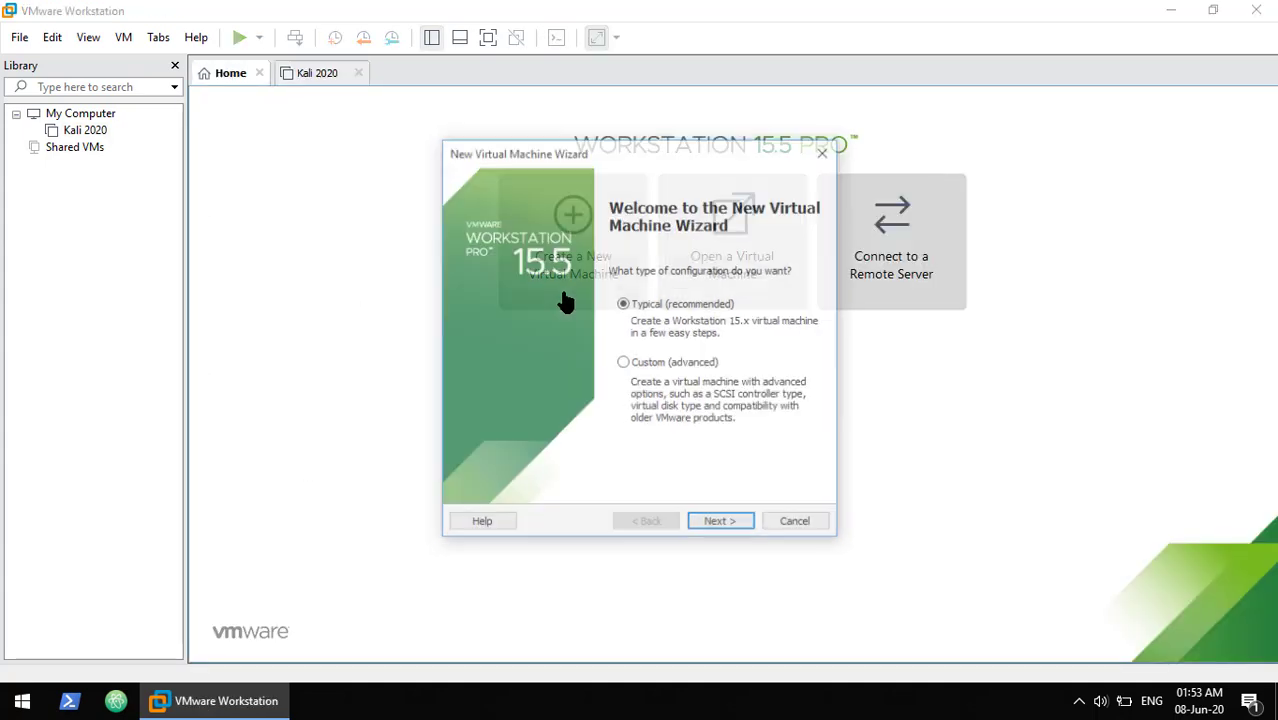
left_click(734, 523)
left_click(718, 524)
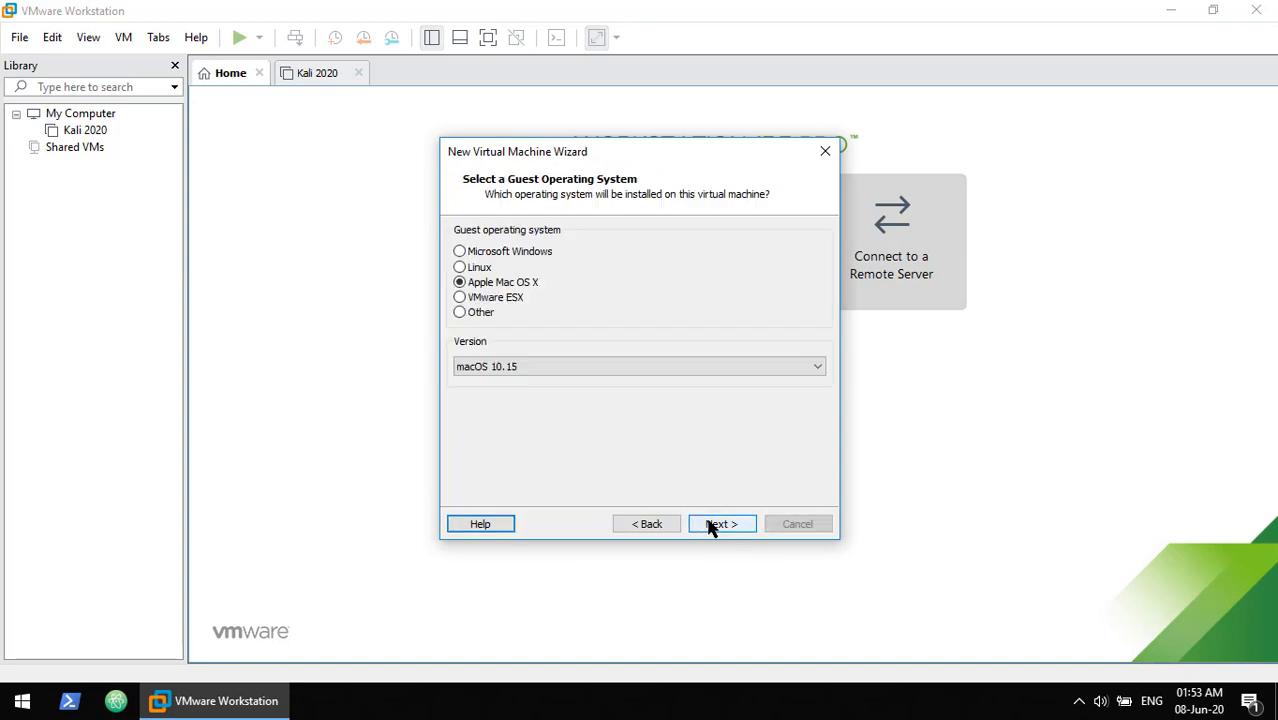
- Choose Apple Mac OS X as the guest operating system with version macOS 10.15
left_click(551, 368)
left_click(620, 381)
left_click(722, 524)
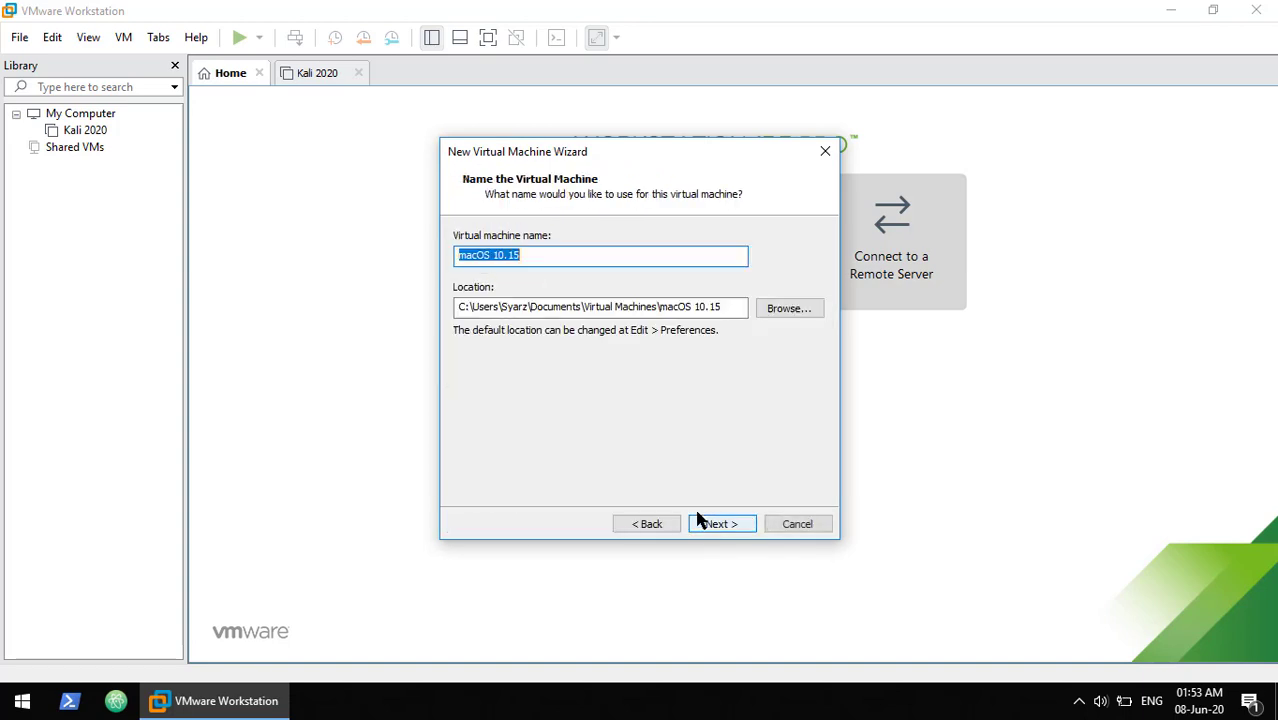
- Name the virtual machine "macOS 10.15 Catalina" and accept its location
left_click(563, 262)
key("BackSpace")
key("BackSpace")
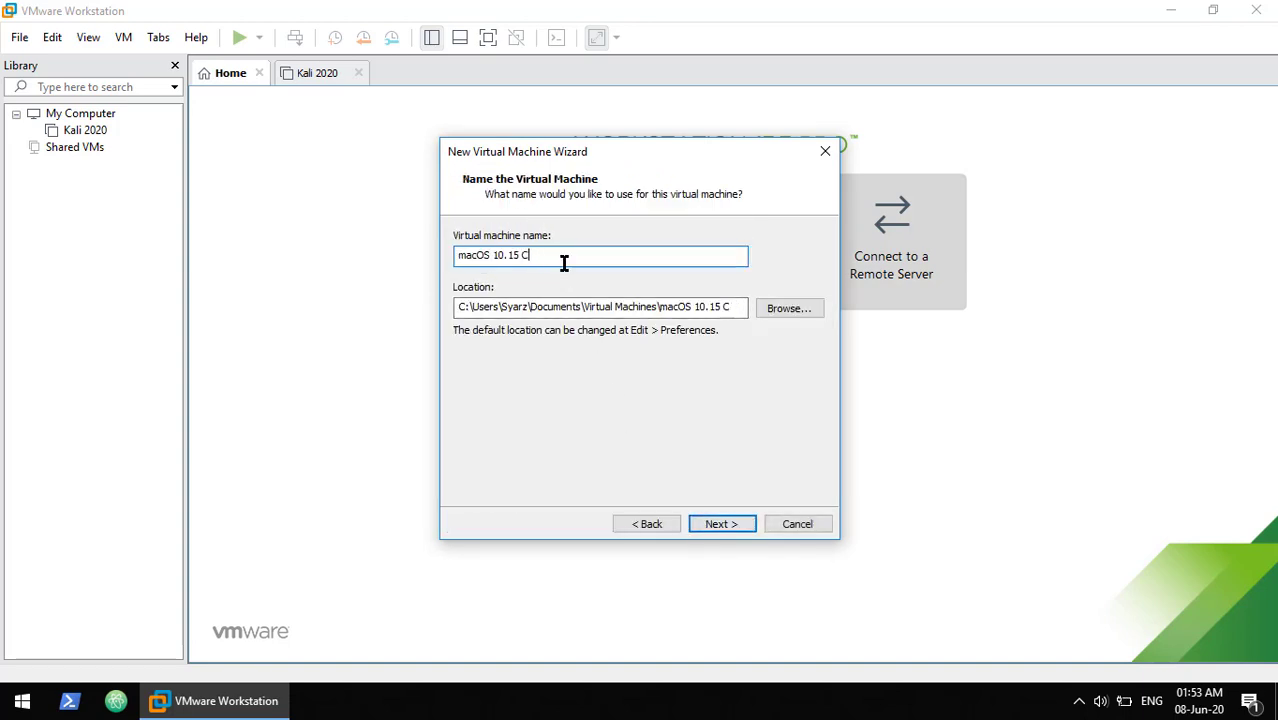
type("atalina")
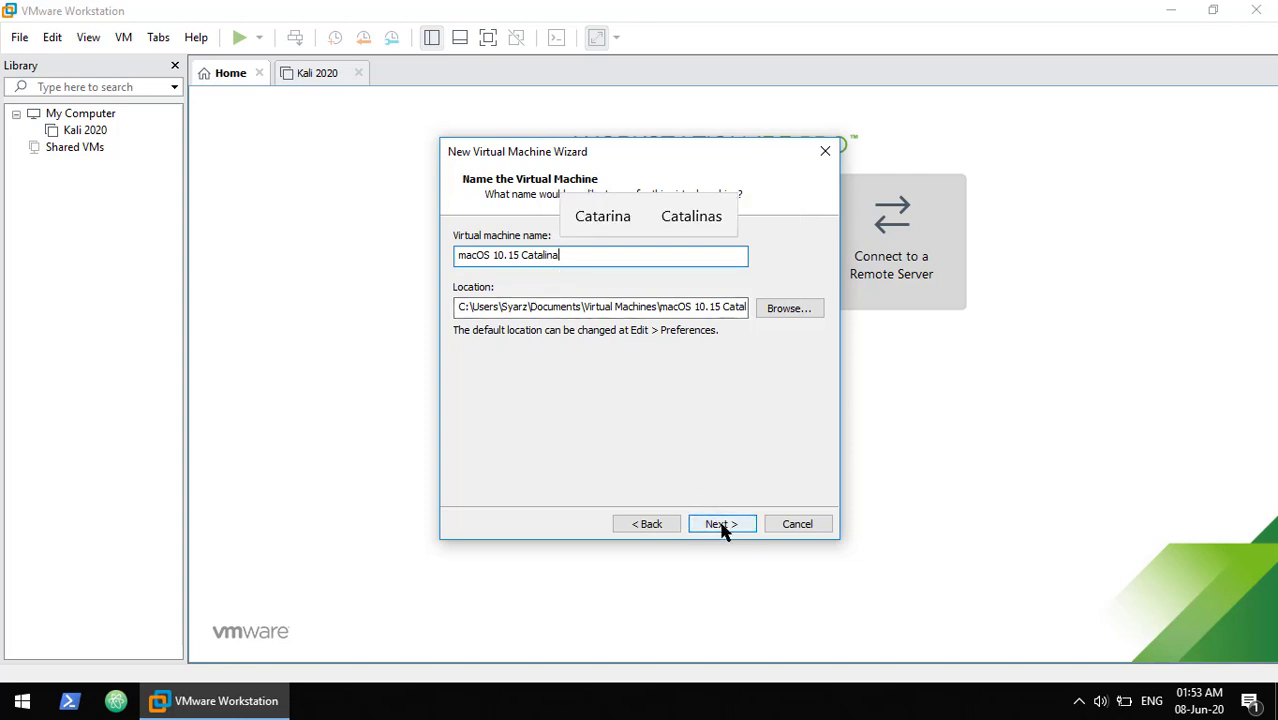
left_click(722, 526)
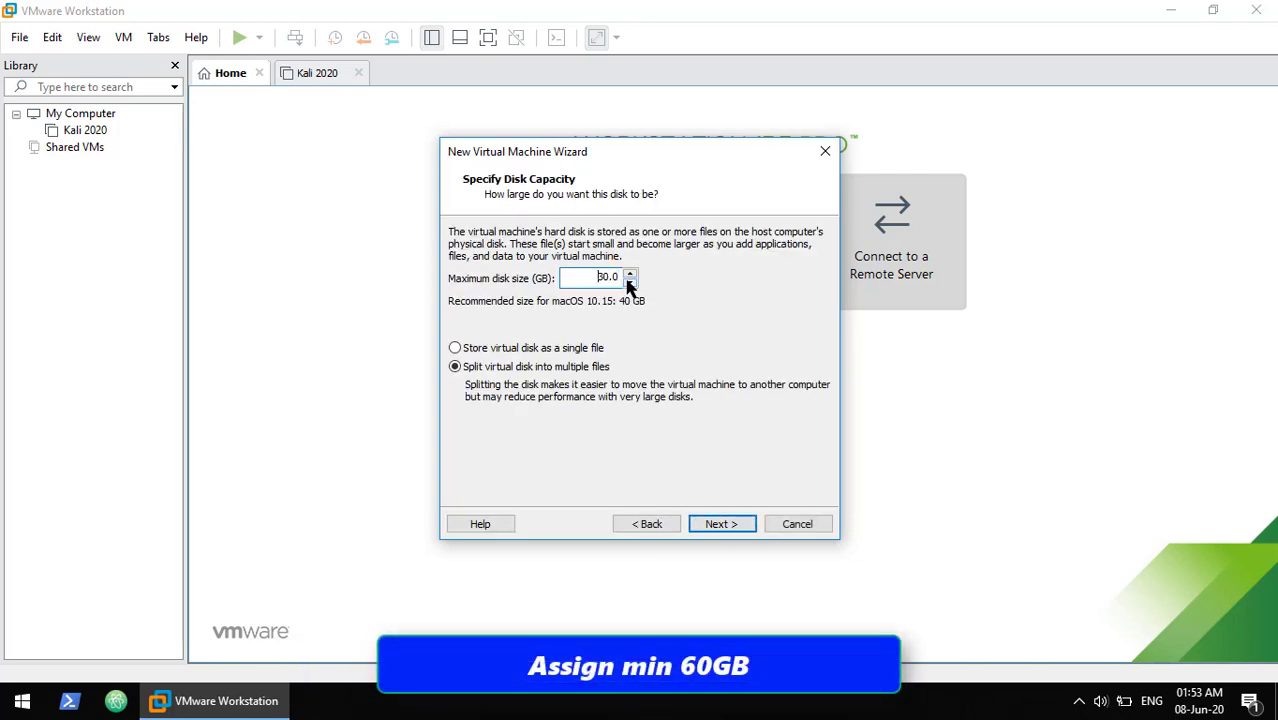
- Set the maximum disk size to 25 GB, split into multiple files, and finish creating the virtual machine
left_click(629, 284)
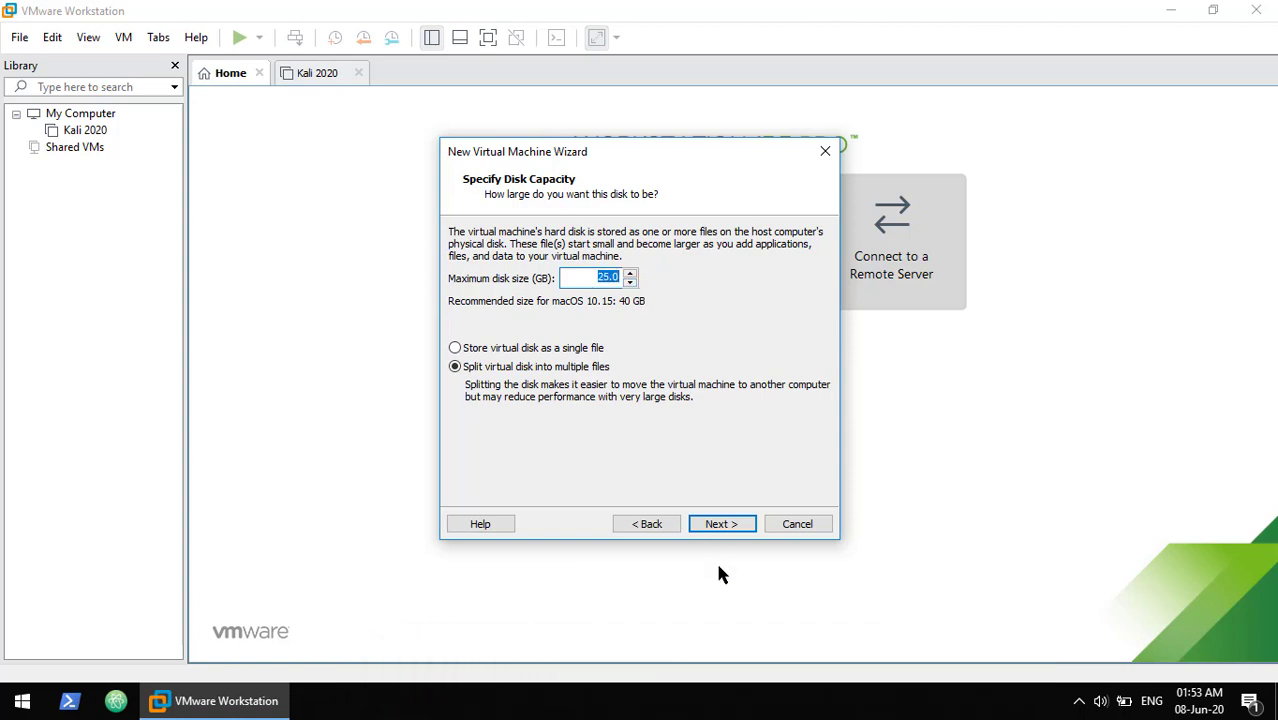
left_click(727, 534)
left_click(727, 532)
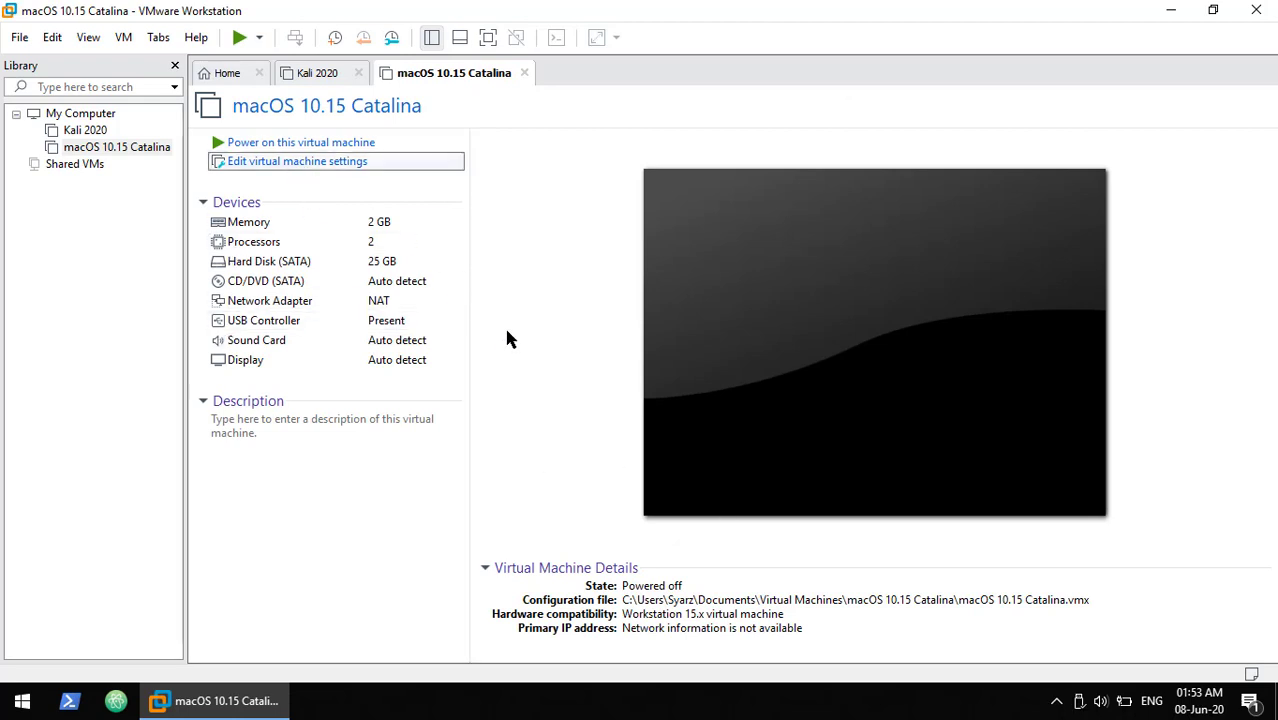
- Set the virtual machine's memory to 4 GB and check its processor core settings
key("Return")
left_click_drag(689, 265, 689, 250)
left_click(372, 128)
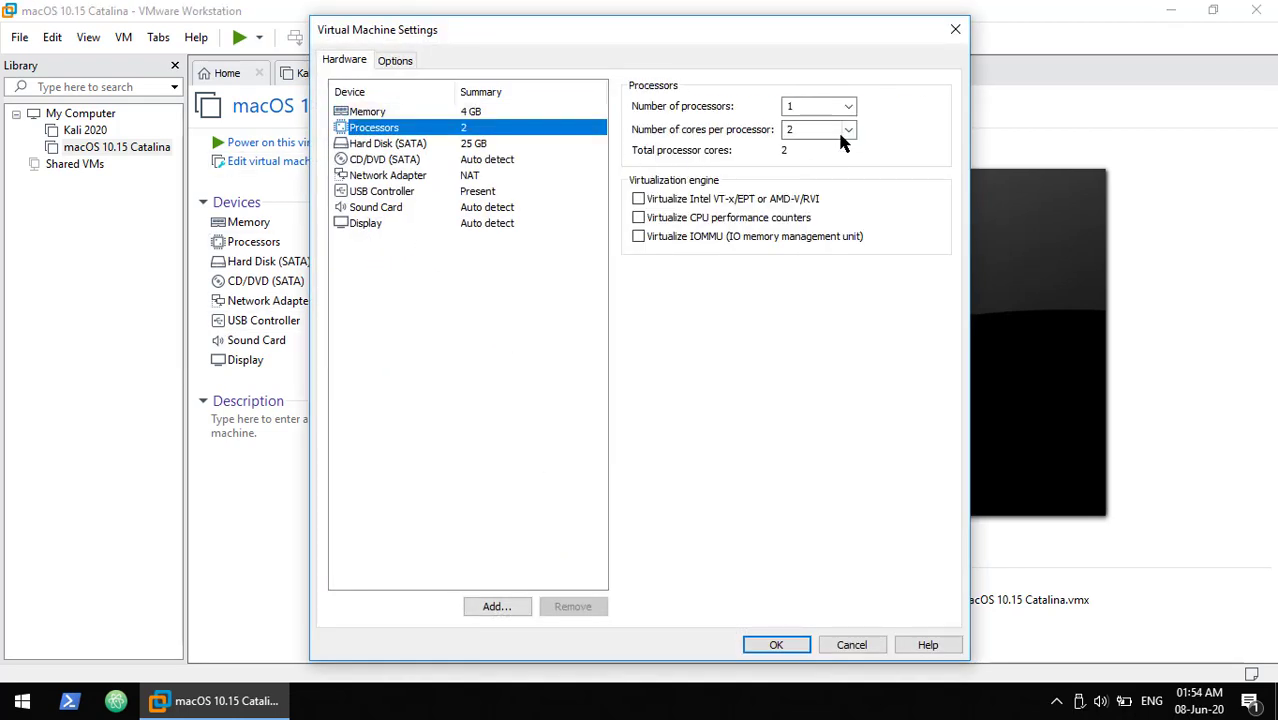
left_click(837, 129)
left_click(528, 129)
- Begin adding a second hard disk to the virtual machine that uses an existing virtual disk
left_click(390, 144)
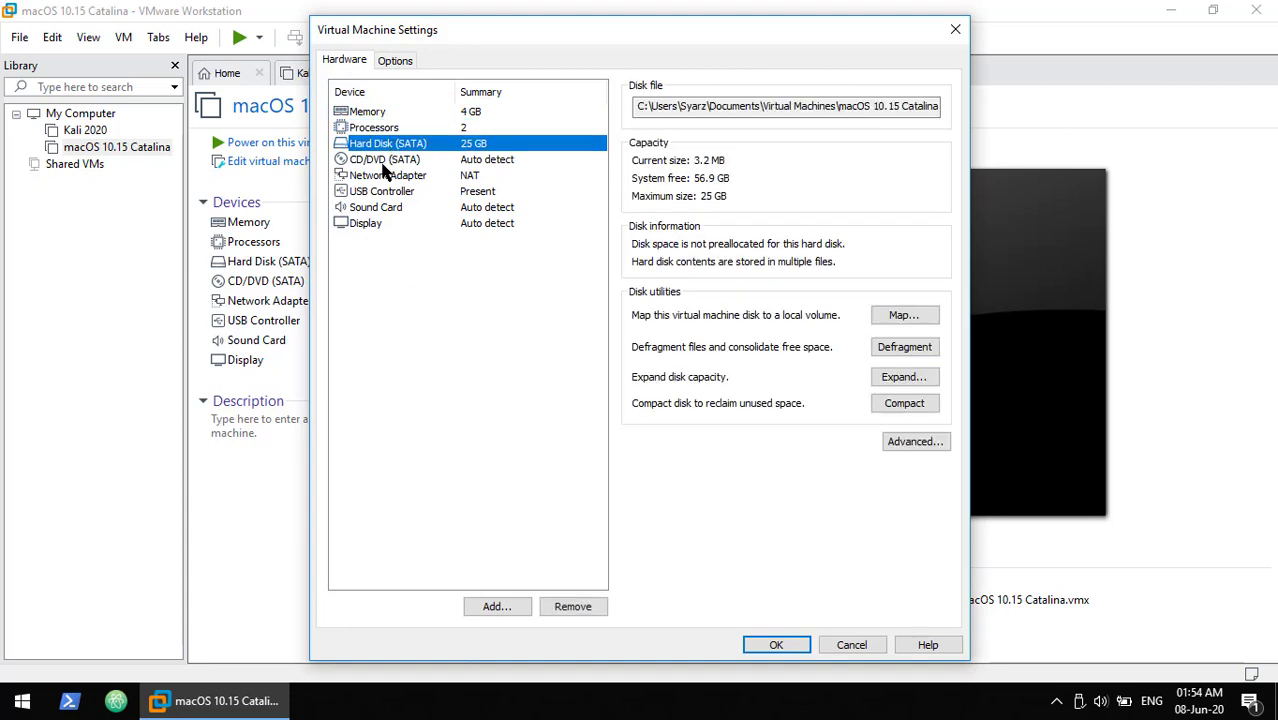
left_click(497, 606)
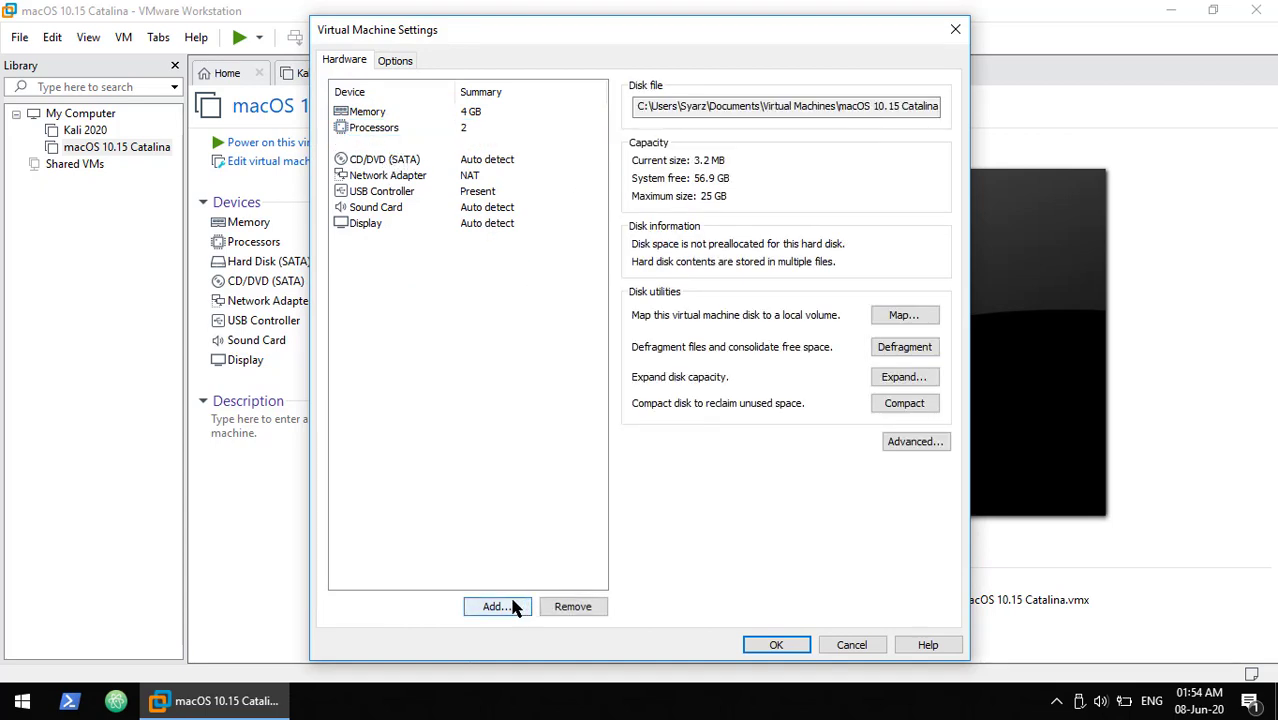
left_click(729, 530)
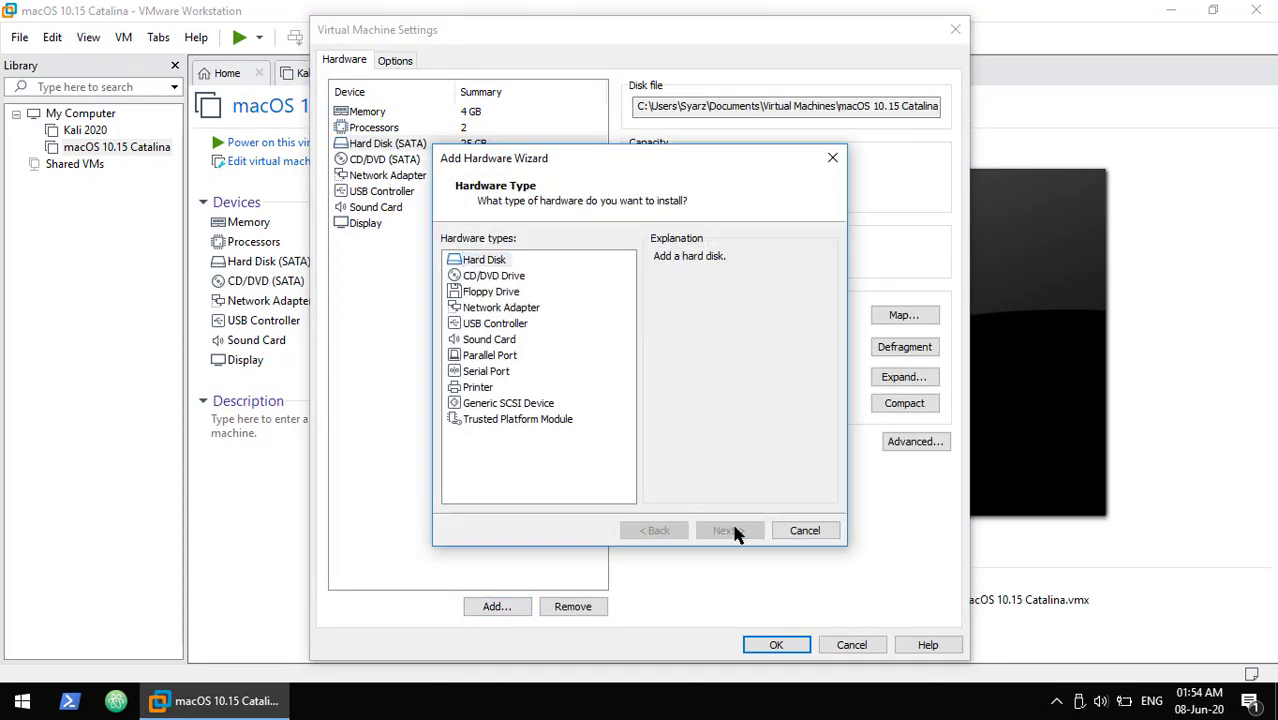
left_click(729, 530)
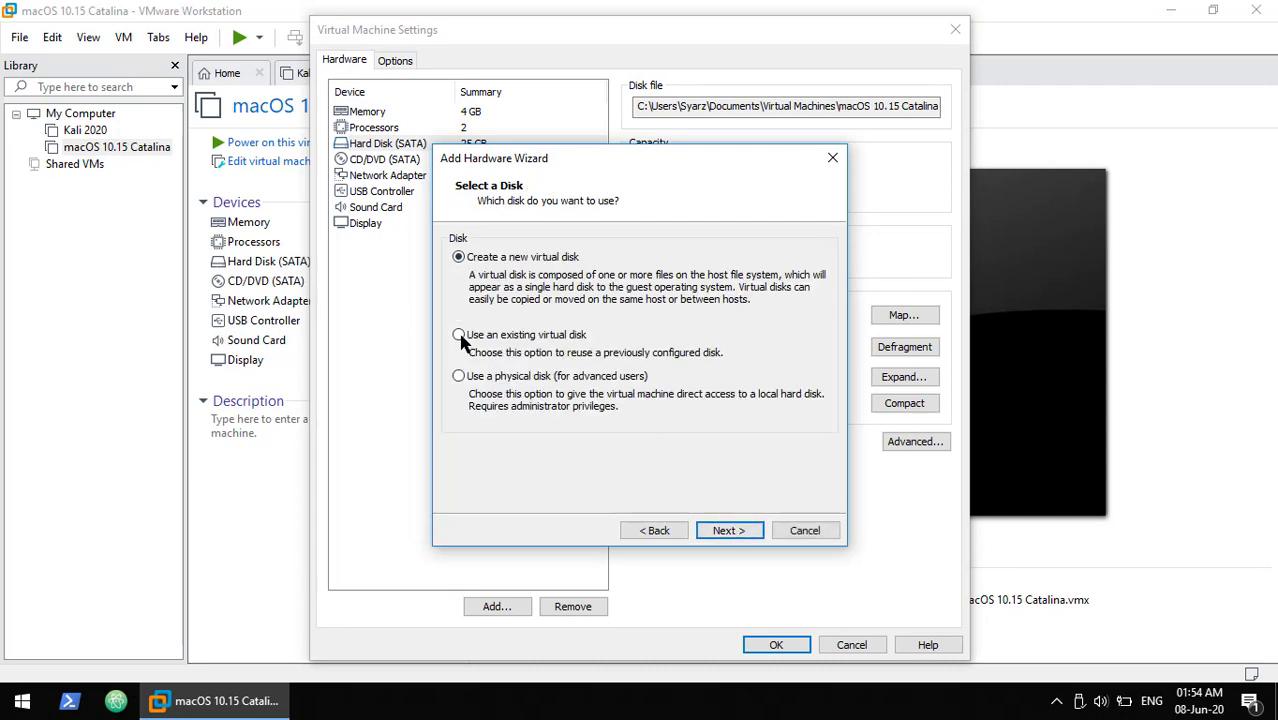
left_click(740, 530)
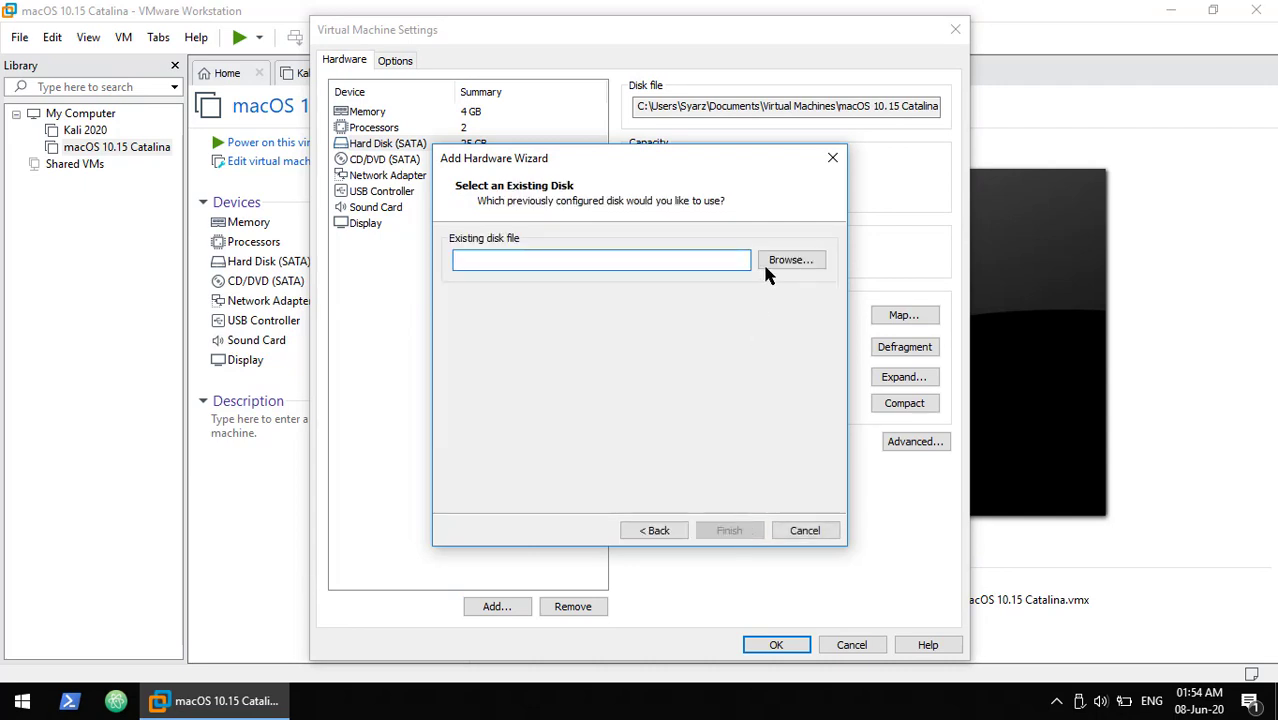
- Attach macOSCatalinaFinal.vmdk from the Desktop as the existing disk and finish adding the hardware
left_click(772, 262)
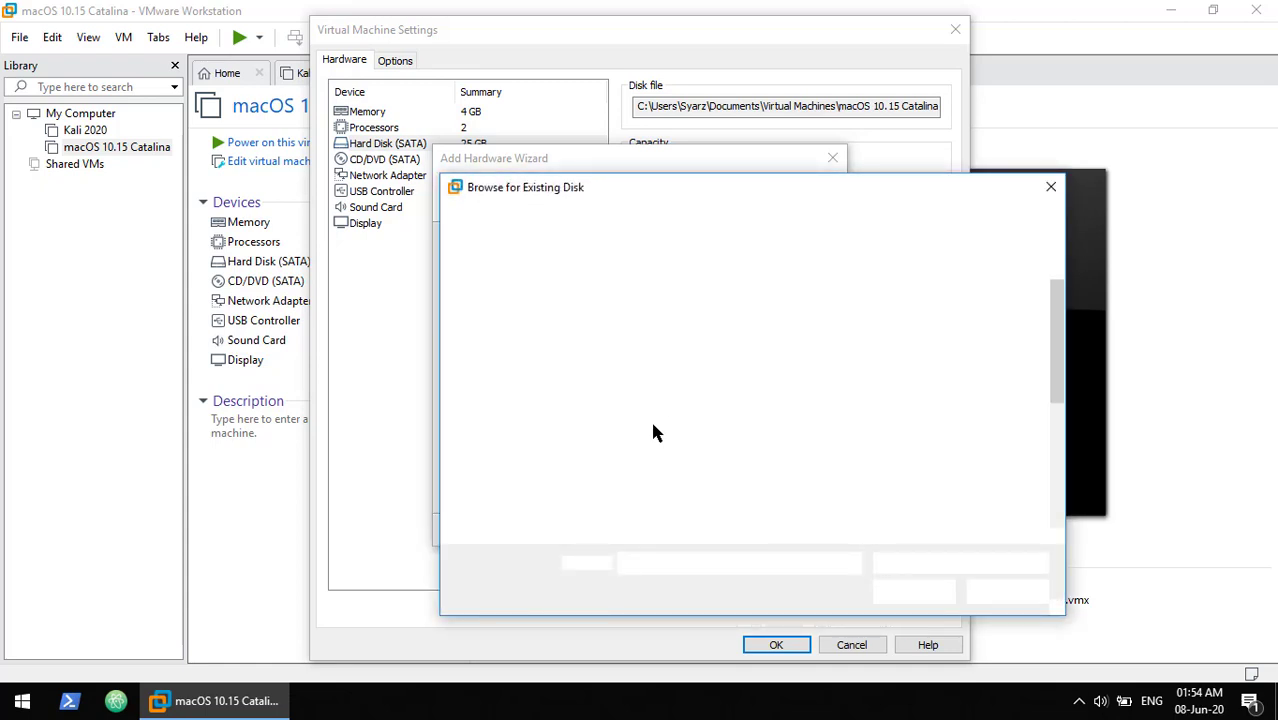
left_click(509, 313)
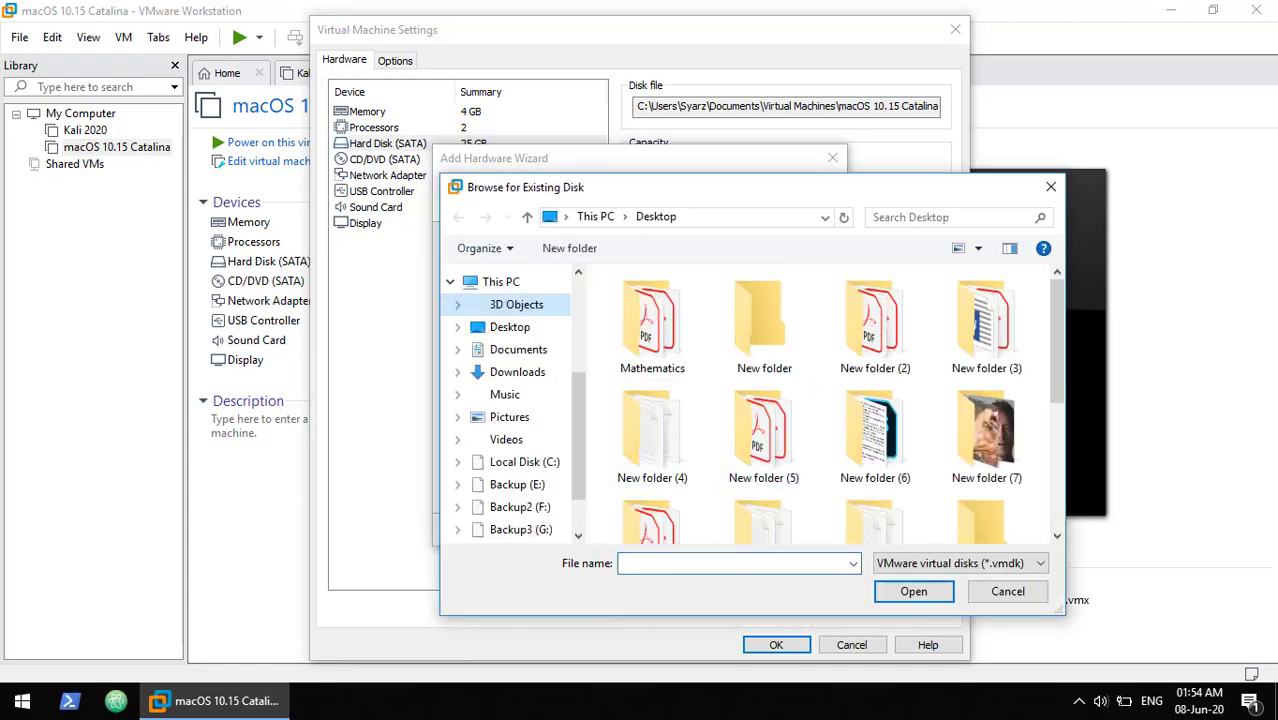
scroll(786, 408, "down", 3)
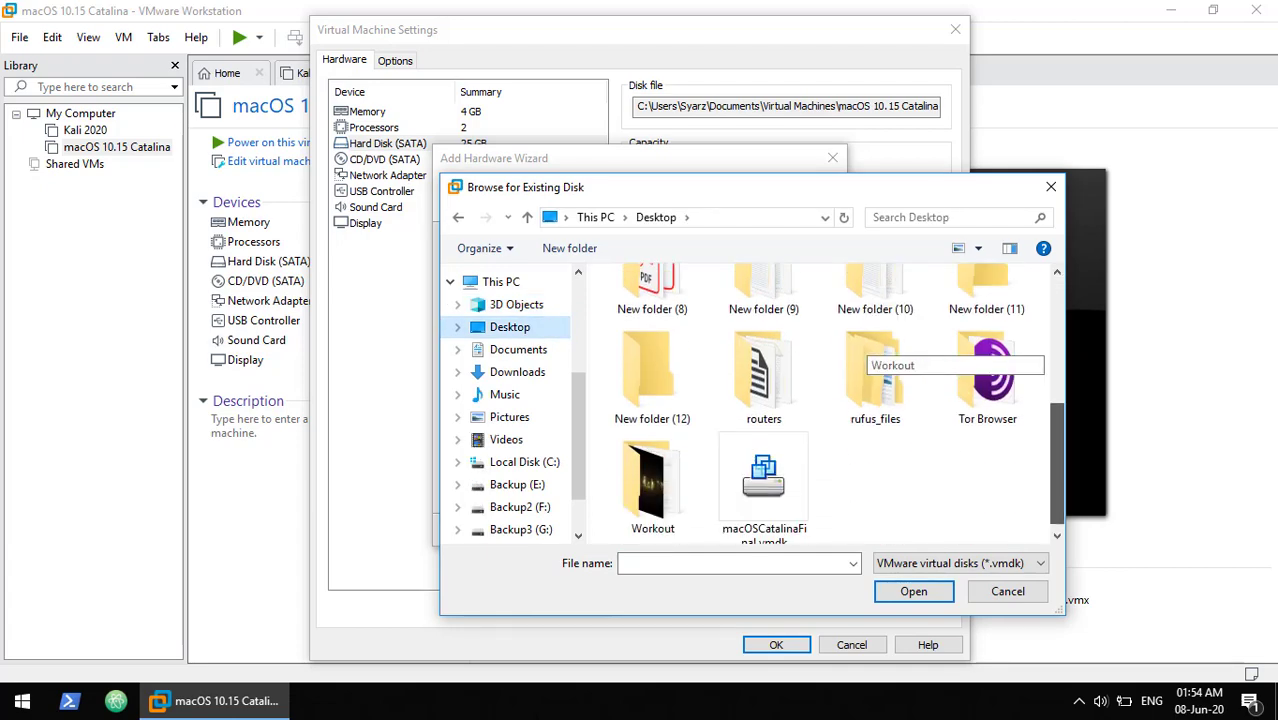
left_click(764, 472)
left_click(910, 592)
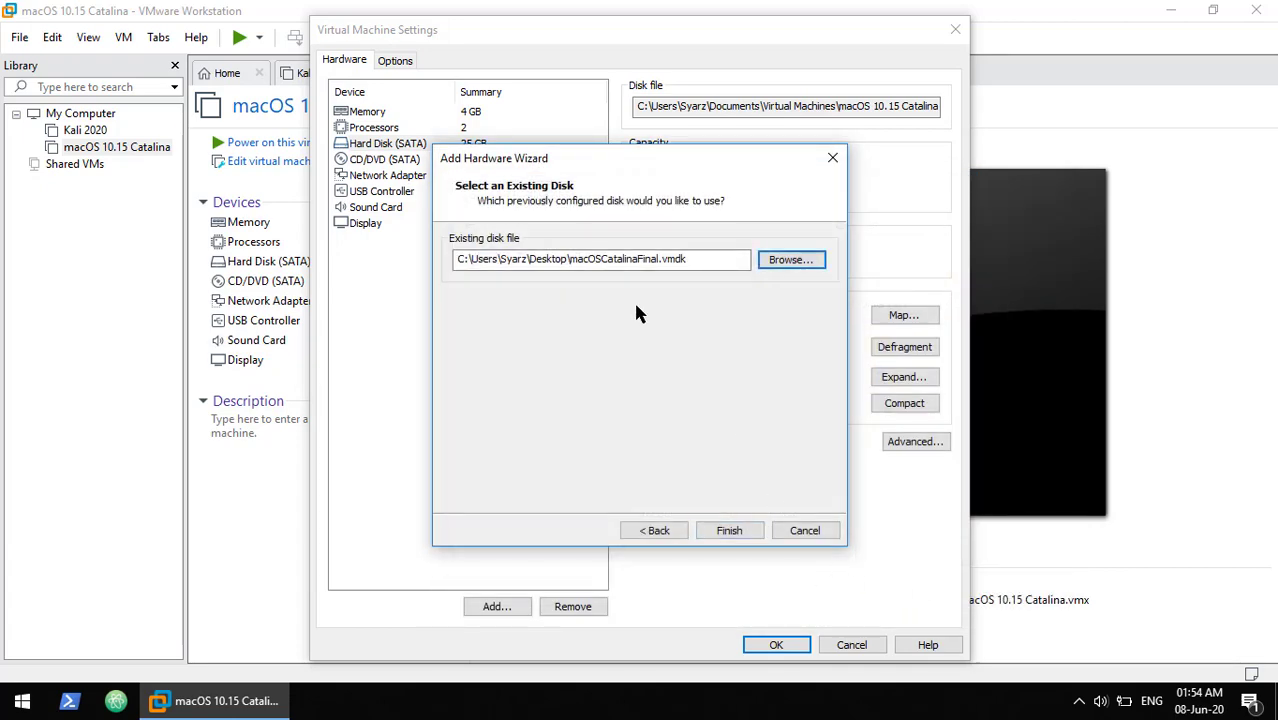
left_click(729, 530)
left_click(682, 405)
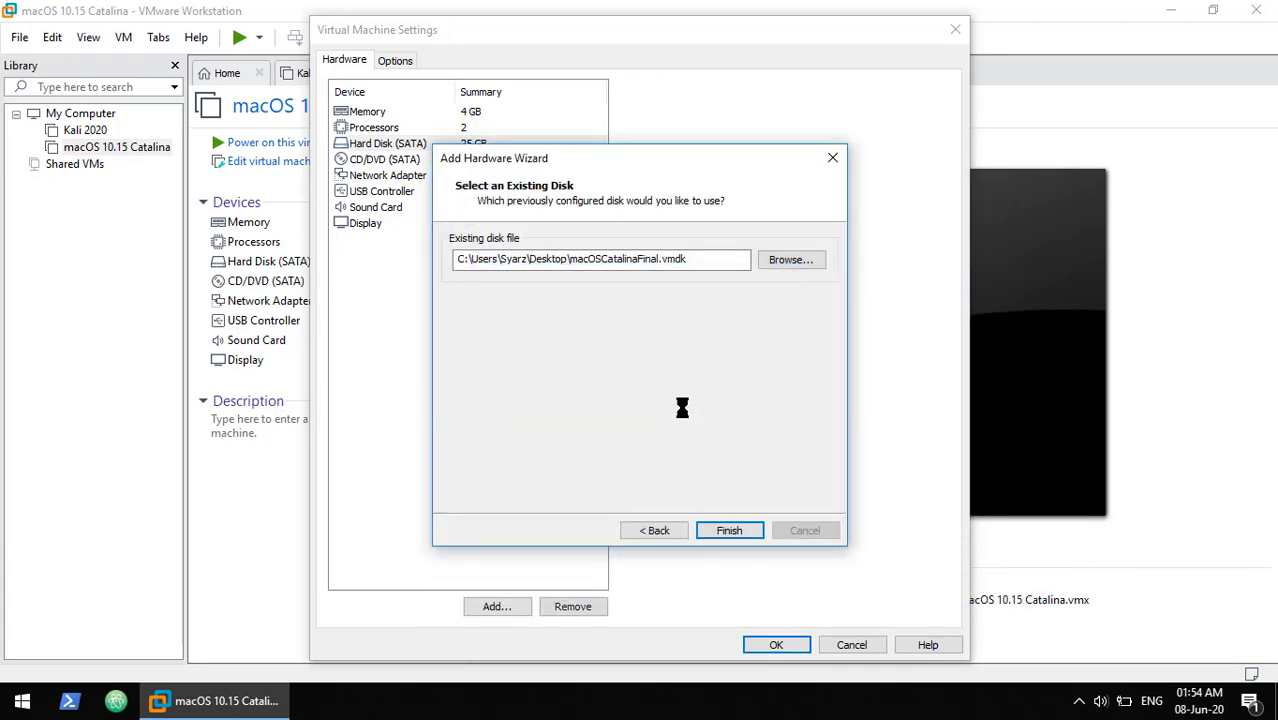
- Switch the virtual machine's network adapter to a bridged connection
left_click(397, 178)
left_click(401, 194)
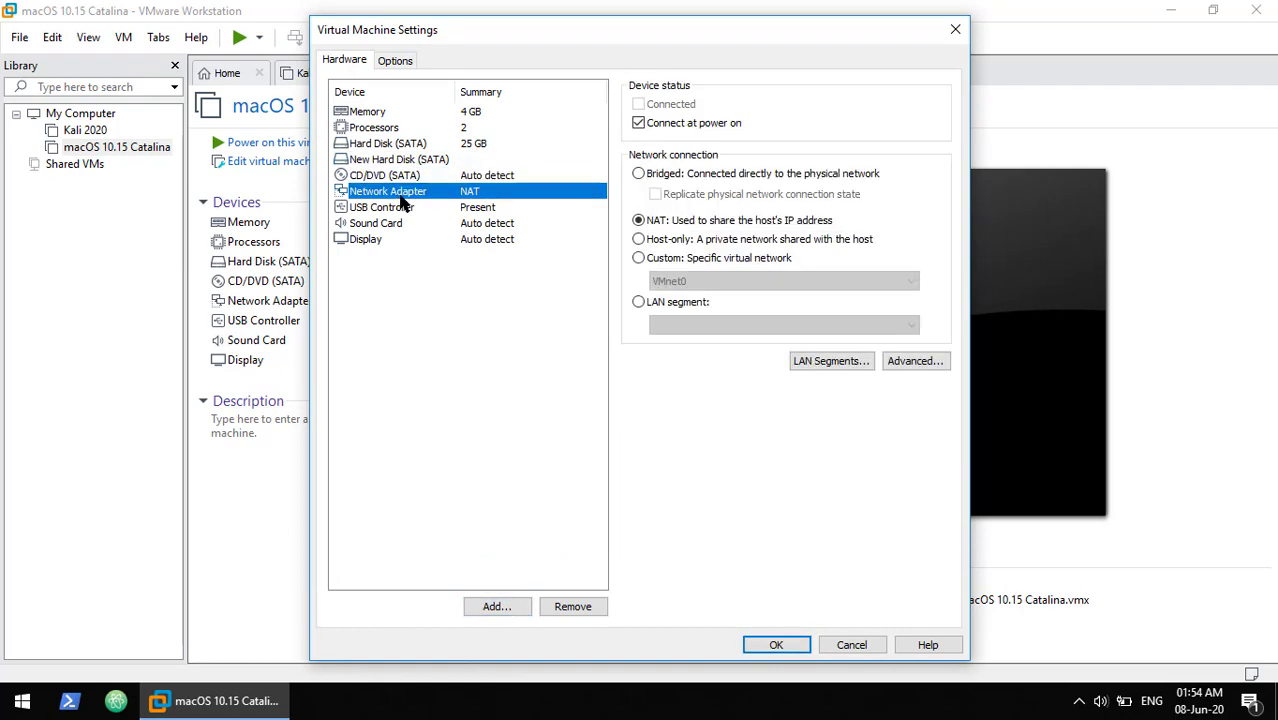
left_click(638, 174)
- Make the USB controller show all USB input devices, check the sound and display devices, and save the virtual machine settings
left_click(535, 205)
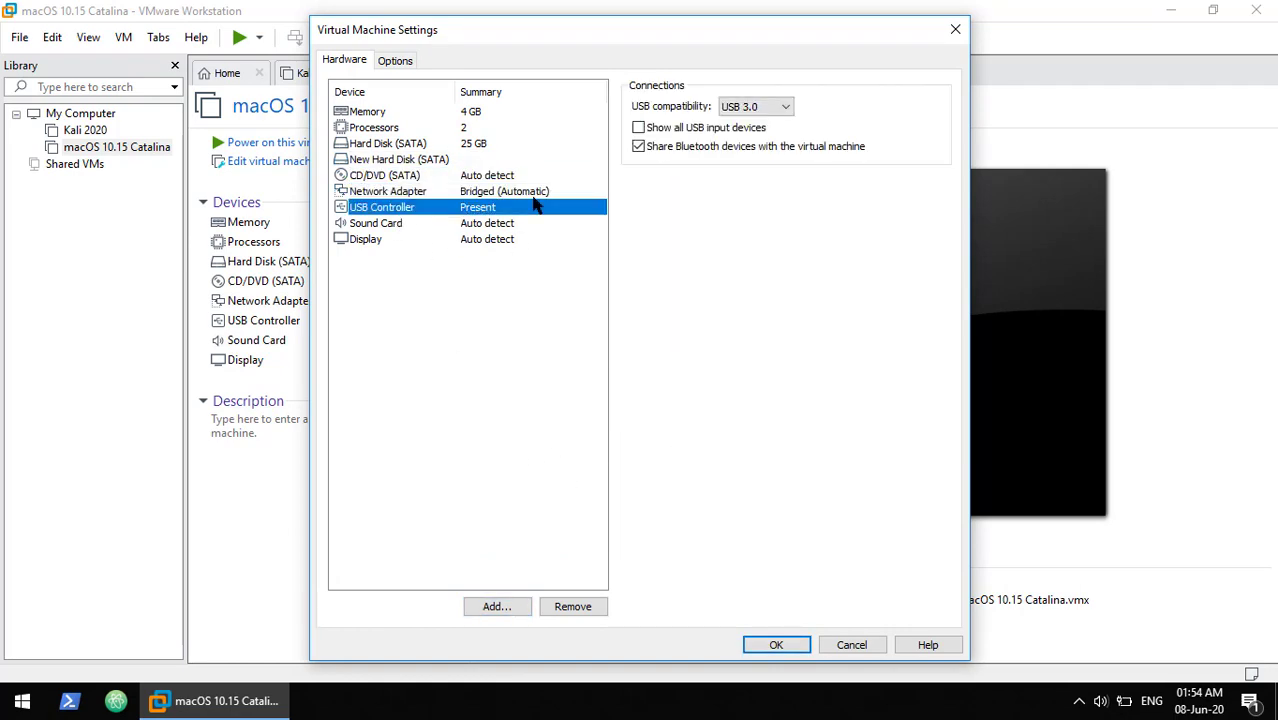
left_click(639, 129)
left_click(384, 224)
left_click(368, 240)
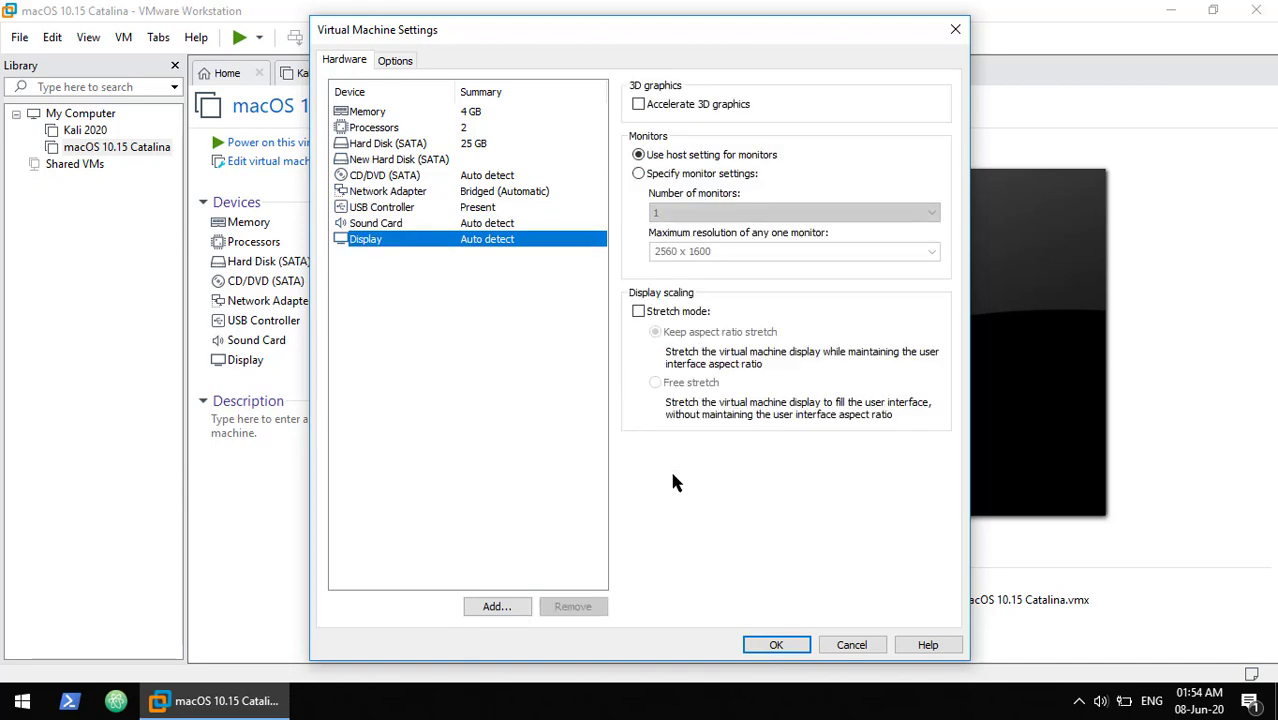
left_click(777, 645)
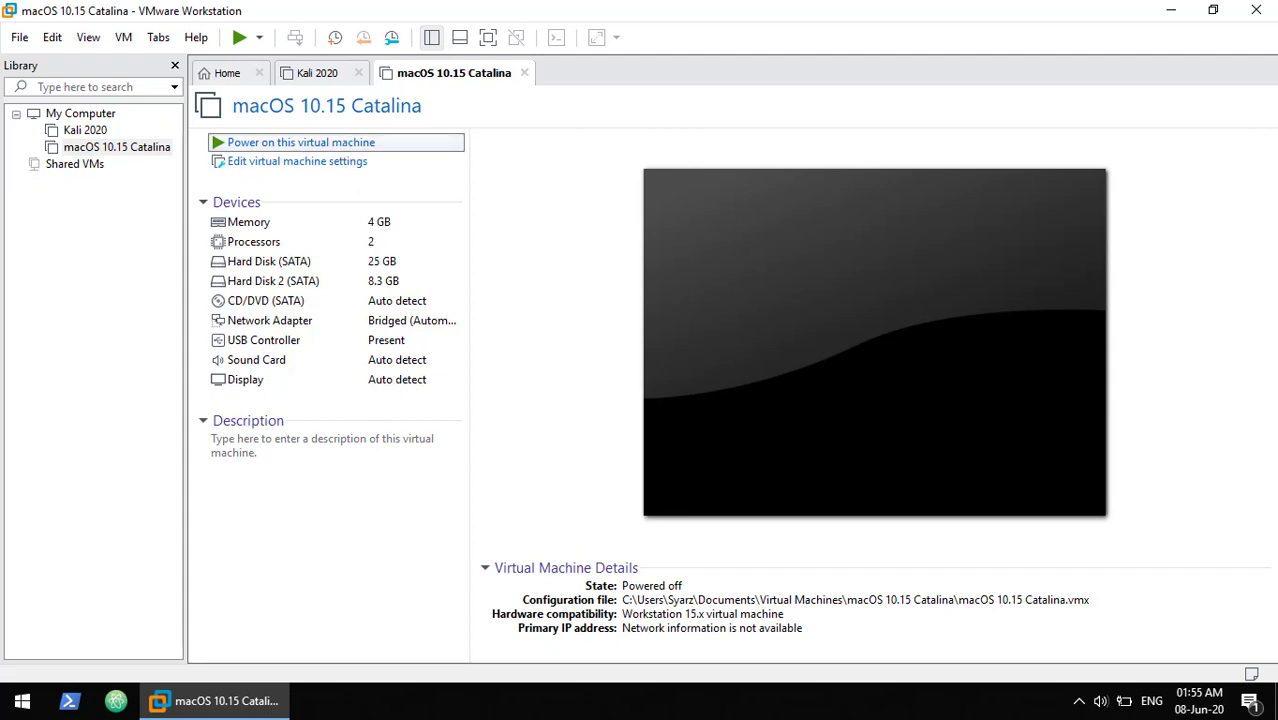
- Power on the macOS 10.15 Catalina virtual machine and continue with English as the installer language
left_click(300, 142)
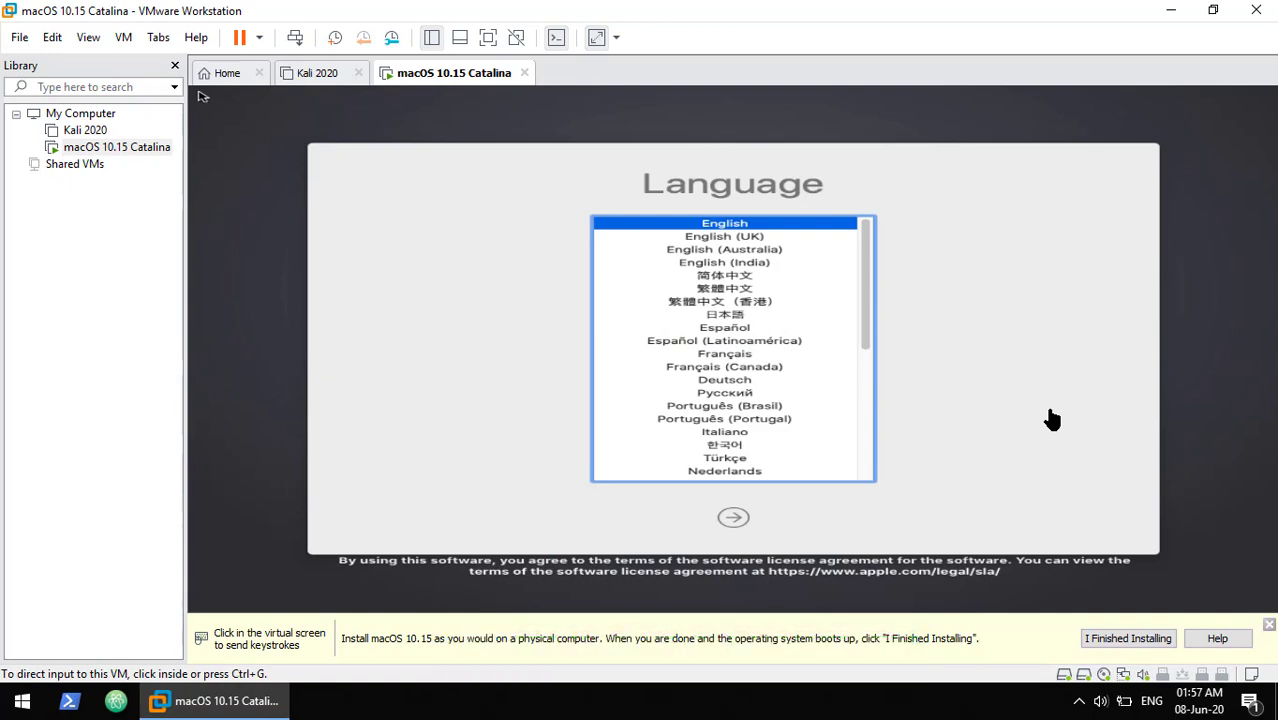
left_click(735, 518)
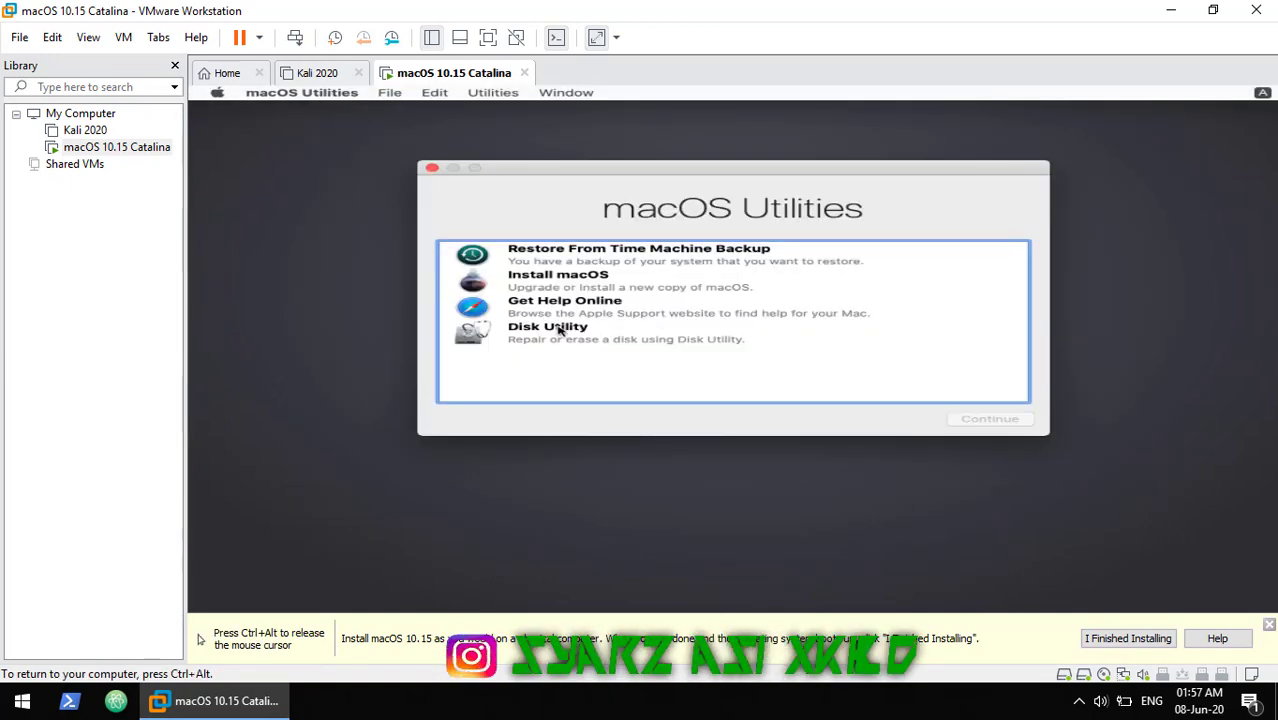
- Open Disk Utility from macOS Utilities and show all devices in its sidebar
left_click(622, 328)
left_click(1010, 418)
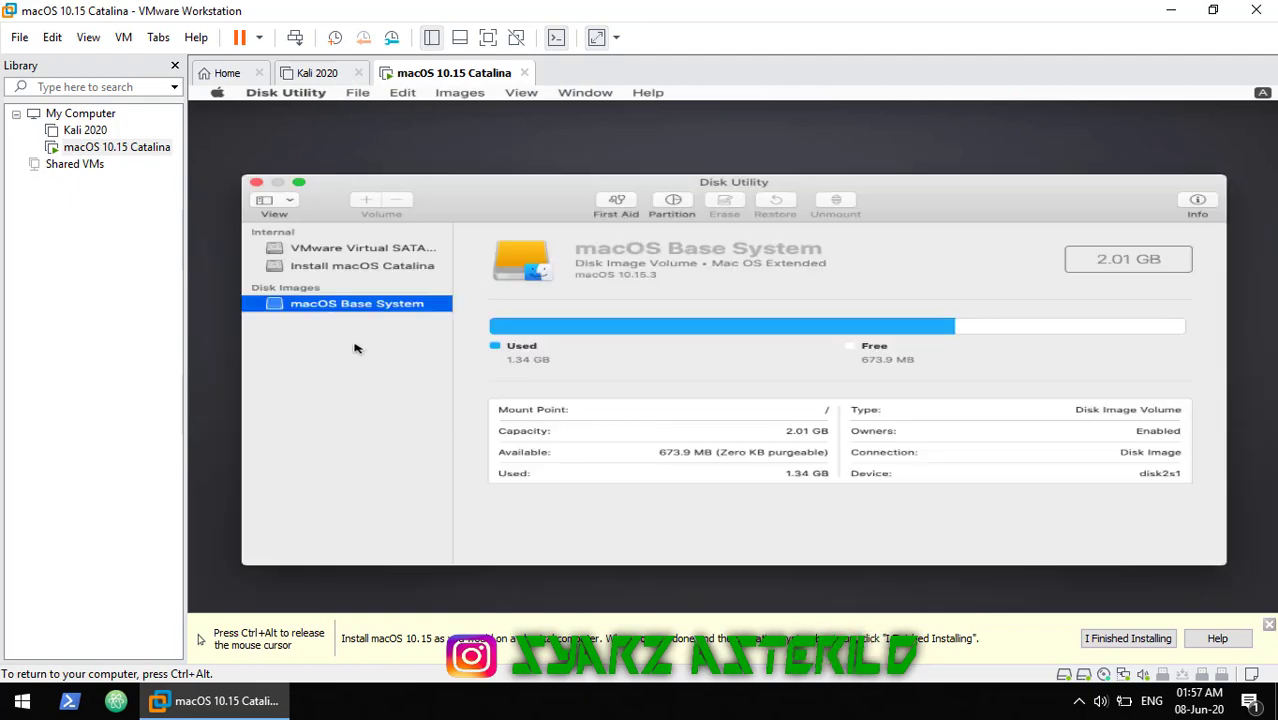
left_click(287, 202)
left_click(327, 250)
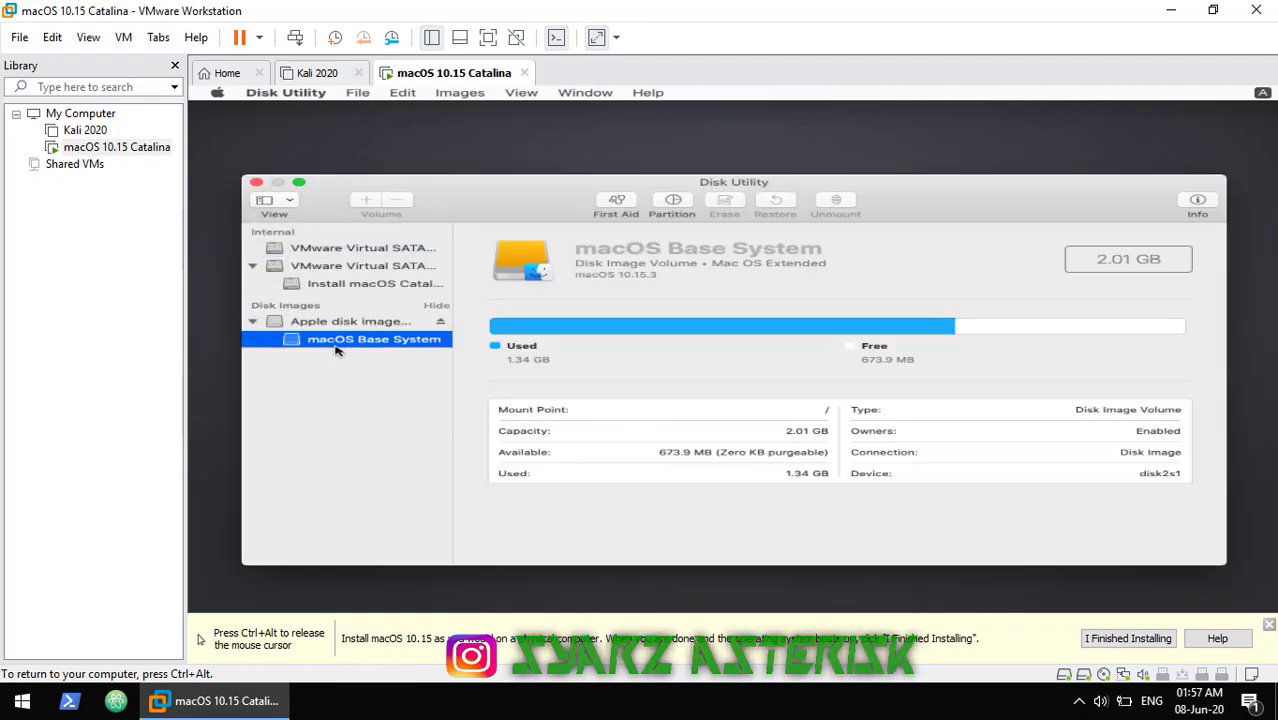
- Erase the first VMware Virtual SATA drive as "Catalina" with Mac OS Extended (Journaled) and GUID Partition Map, and close Disk Utility
left_click(330, 248)
left_click(724, 204)
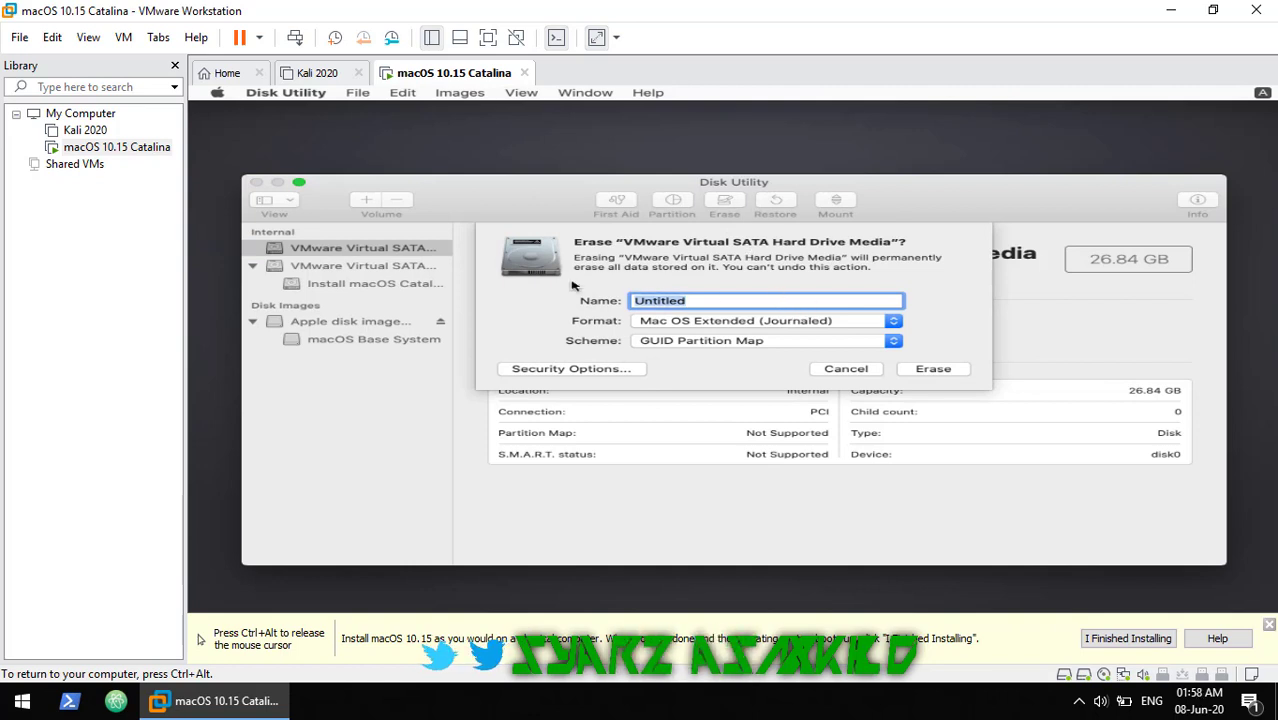
type("CATA")
key("BackSpace")
key("BackSpace")
key("BackSpace")
type("atalina")
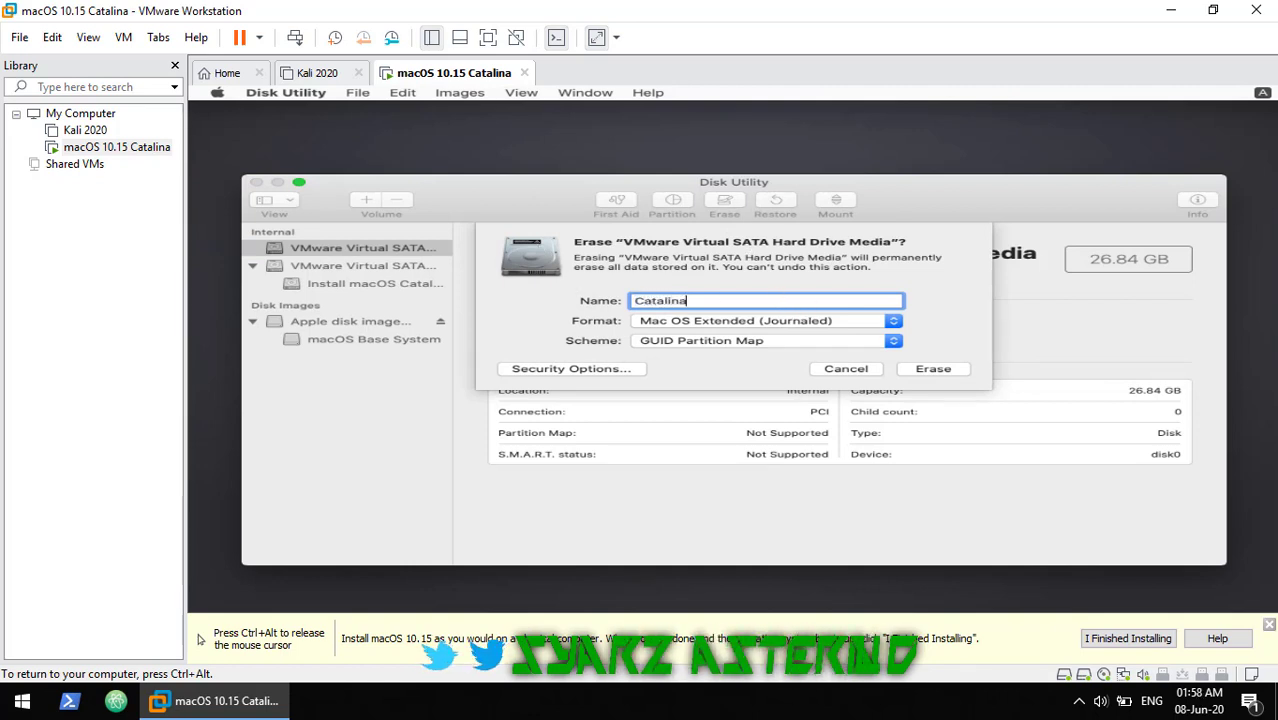
left_click(760, 320)
left_click(760, 320)
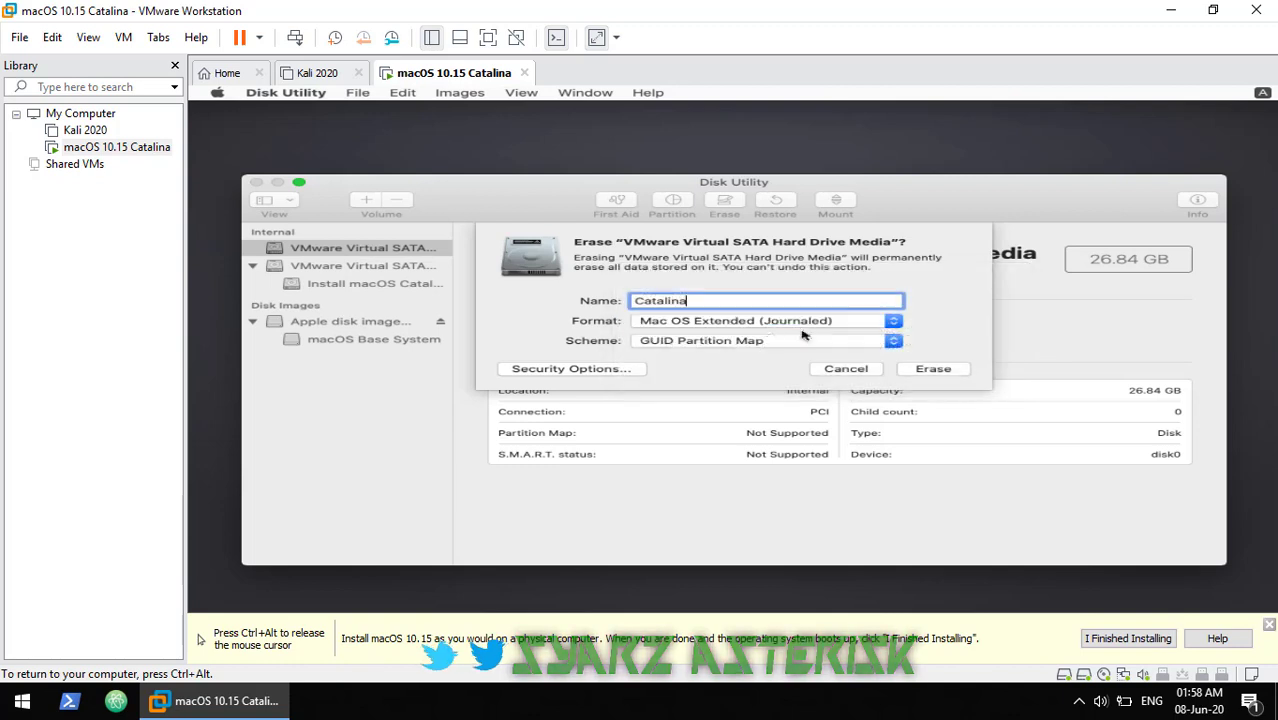
left_click(933, 369)
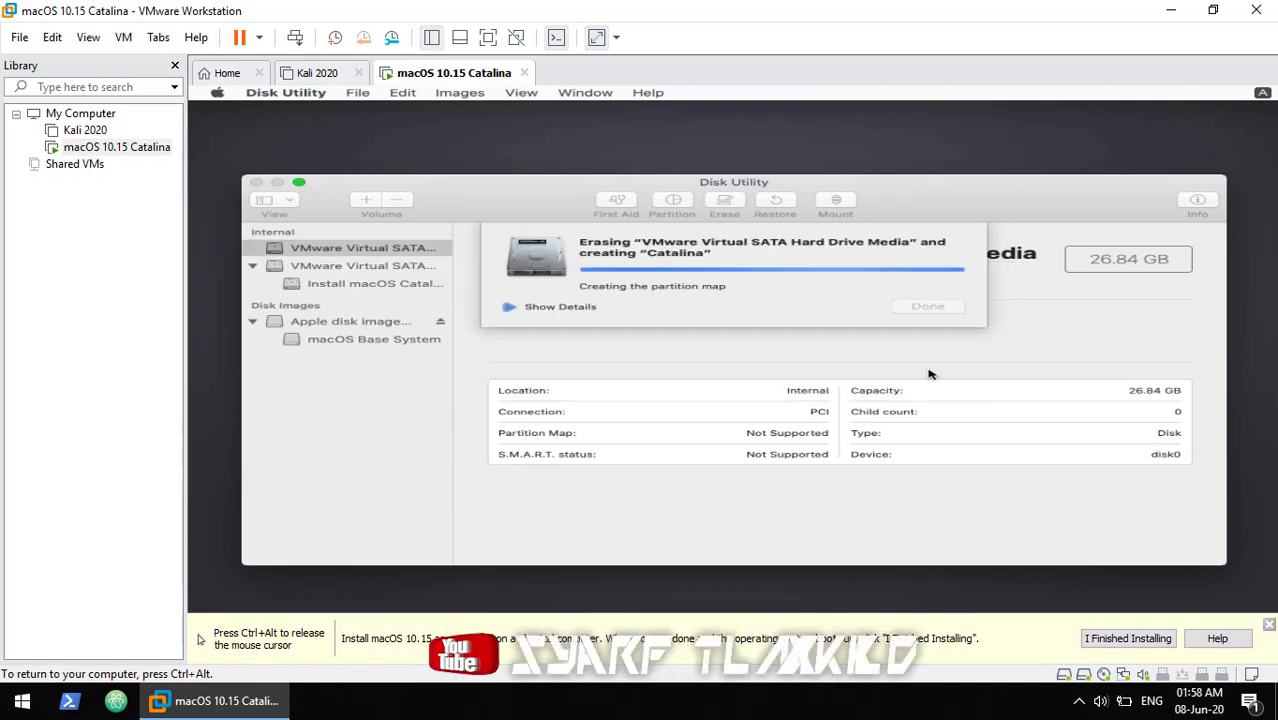
left_click(928, 303)
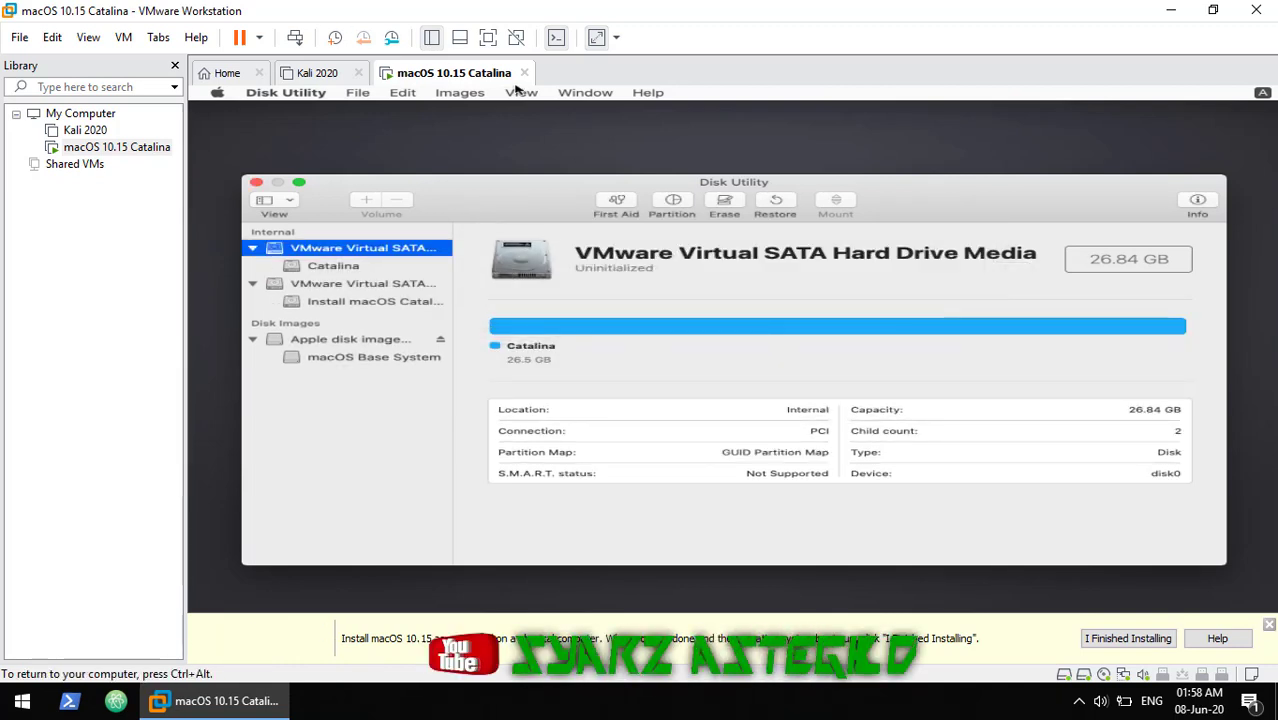
left_click(256, 184)
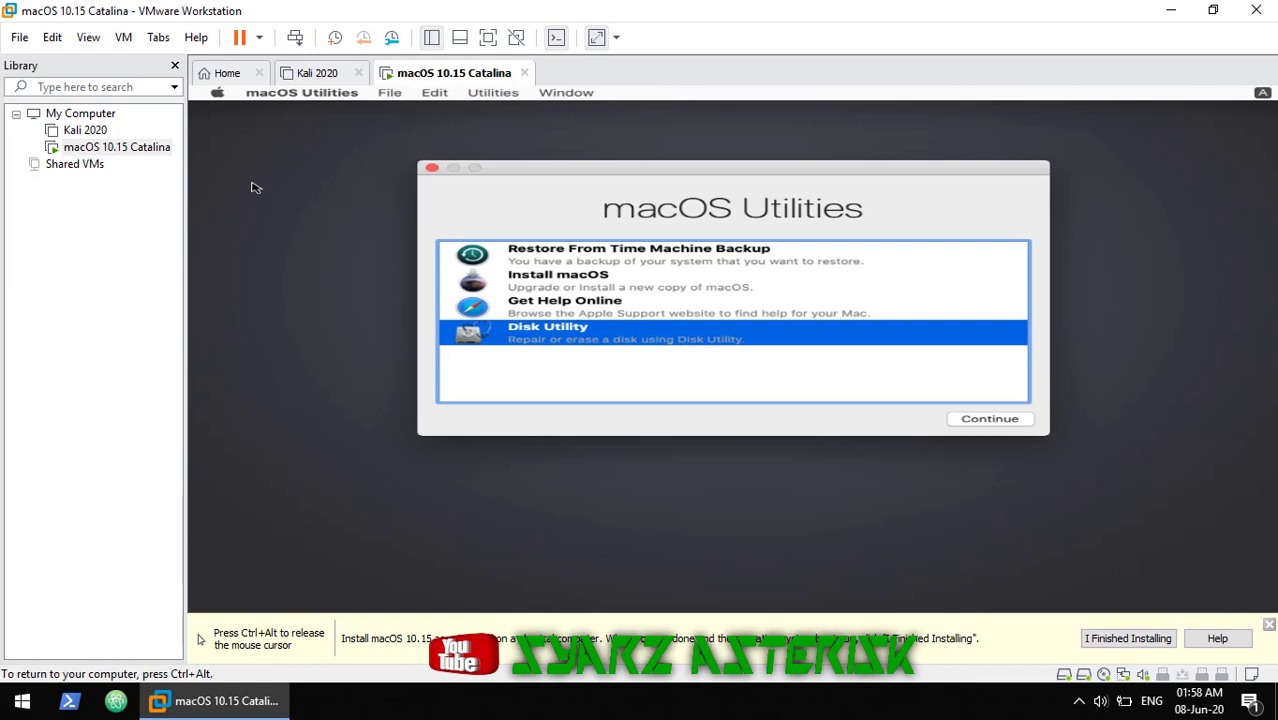
- Launch Install macOS, agree to the terms and start the installation on the Catalina disk
left_click(515, 283)
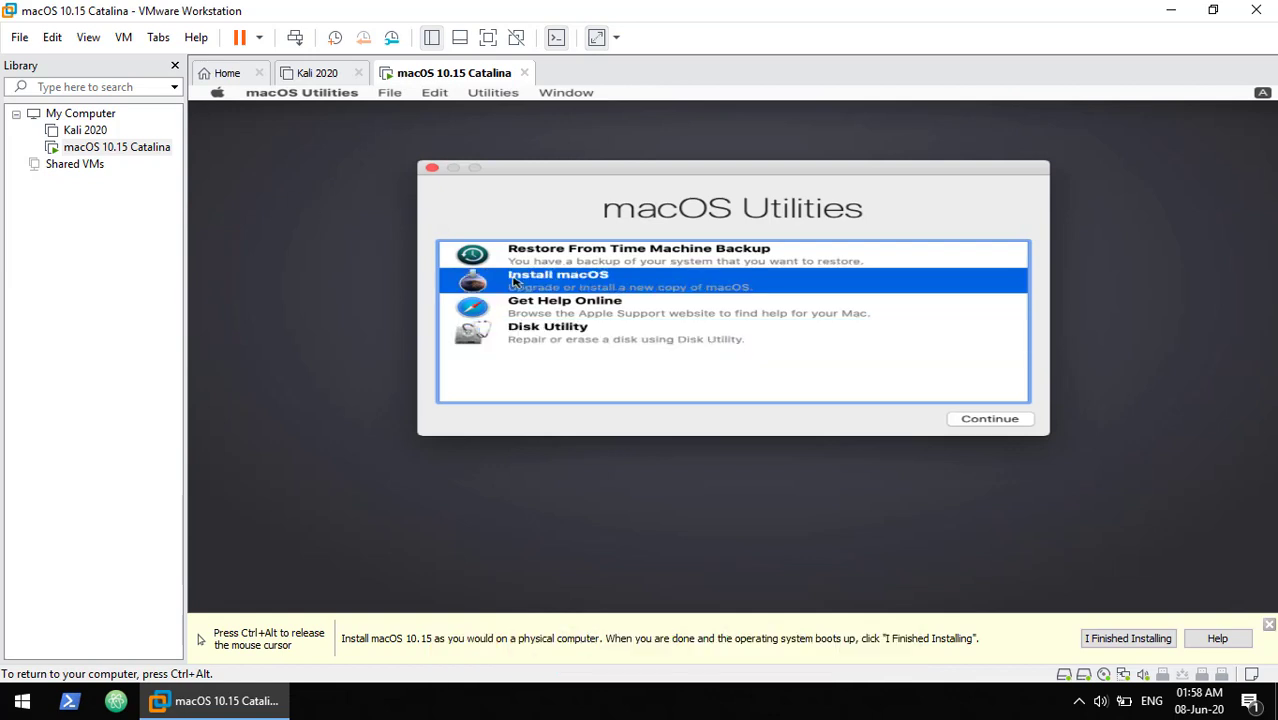
left_click(982, 420)
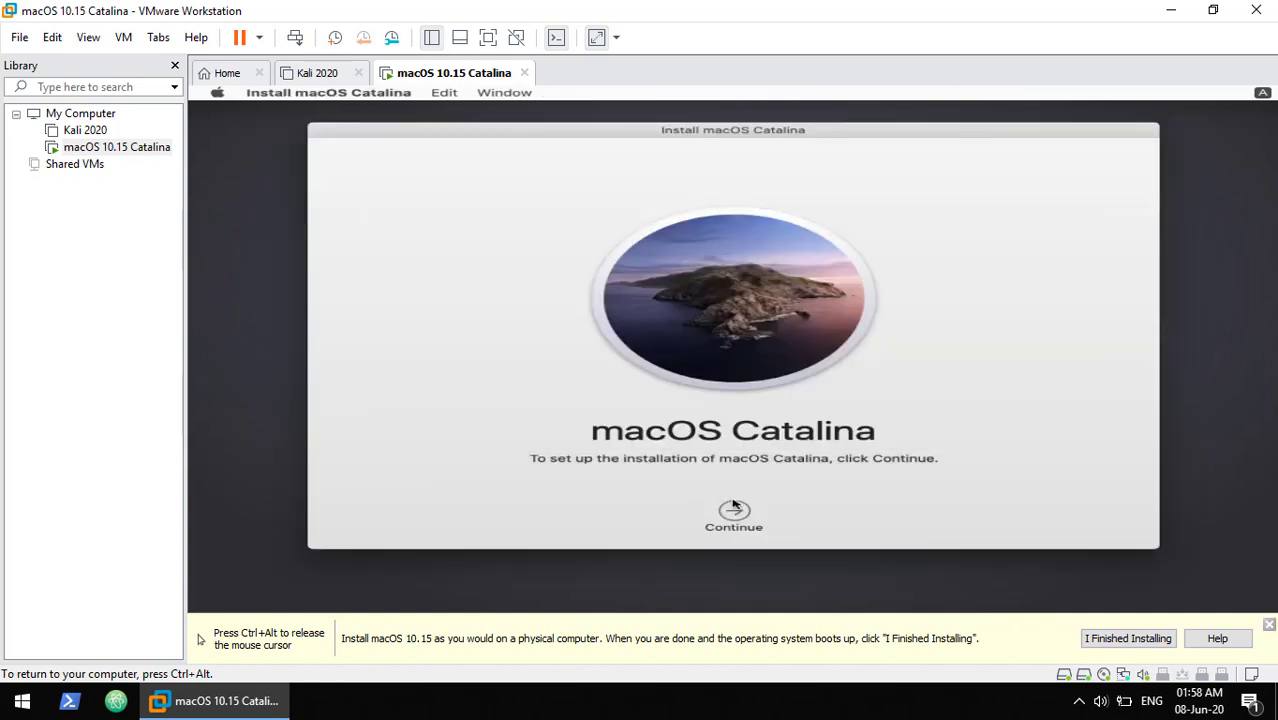
left_click(733, 508)
left_click(784, 512)
left_click(893, 207)
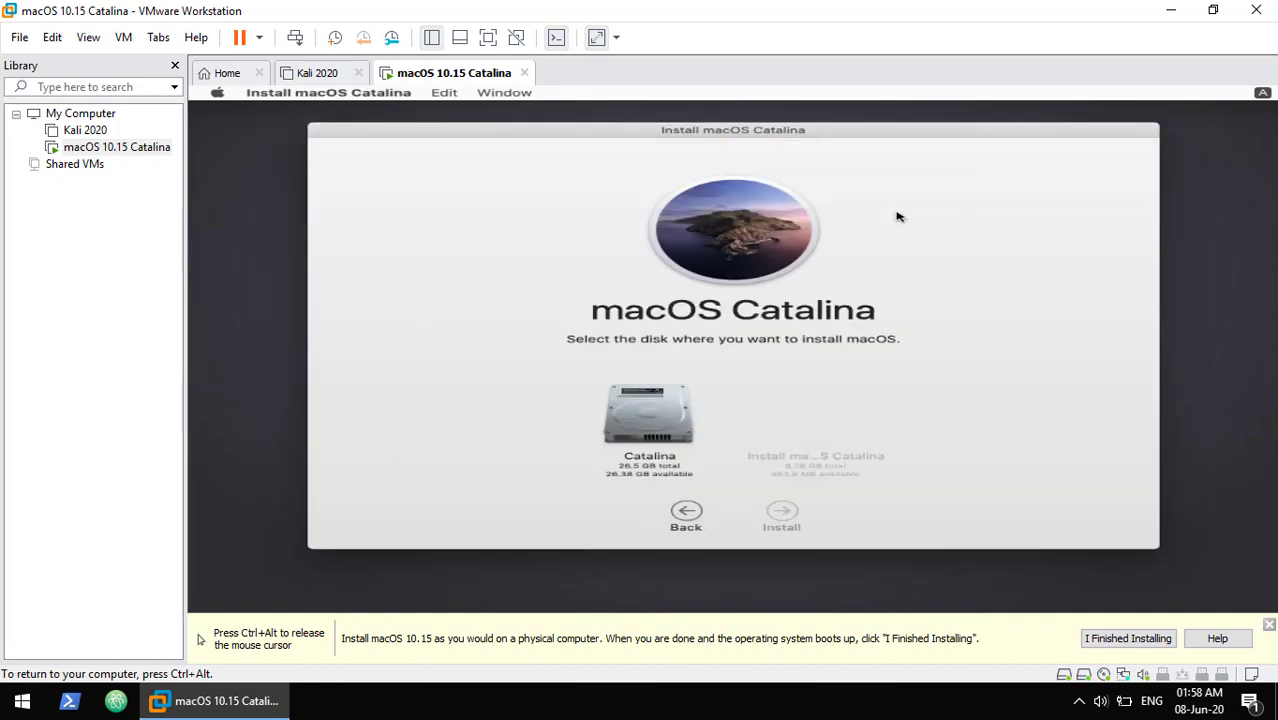
left_click(655, 412)
left_click(797, 512)
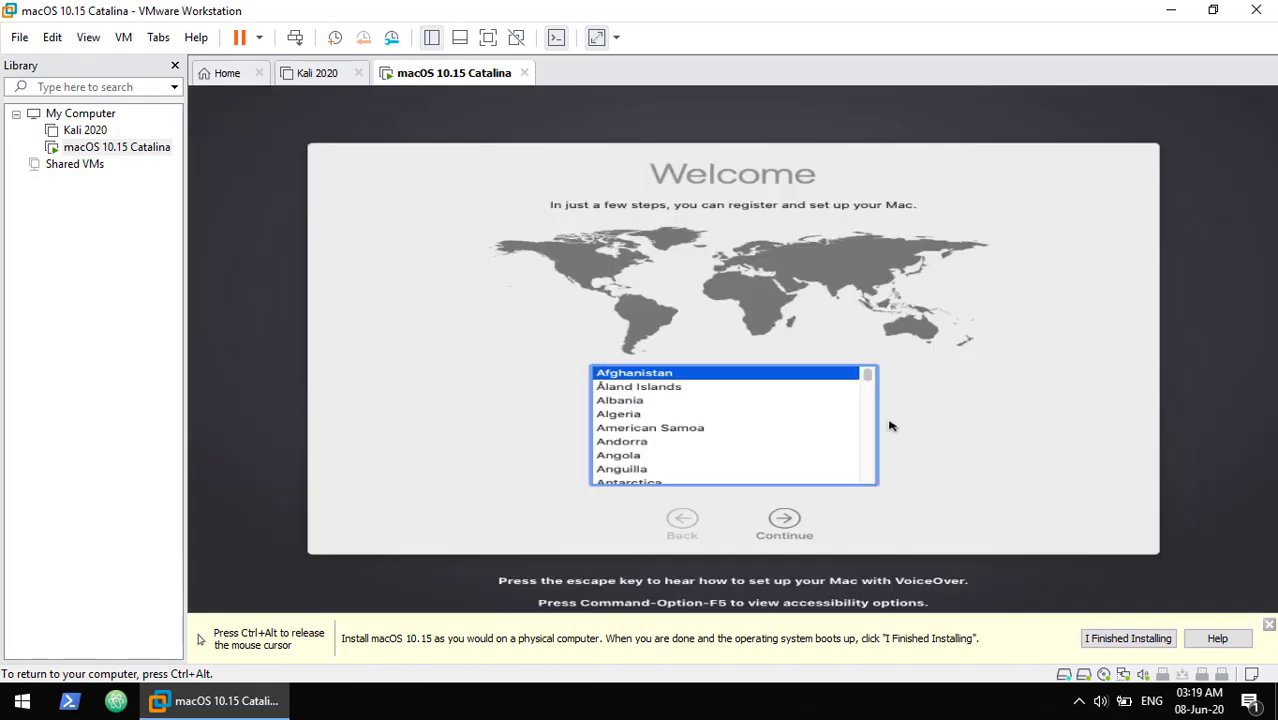
- Choose India as the country on the Welcome page and continue the Mac setup
scroll(725, 443, "down", 15)
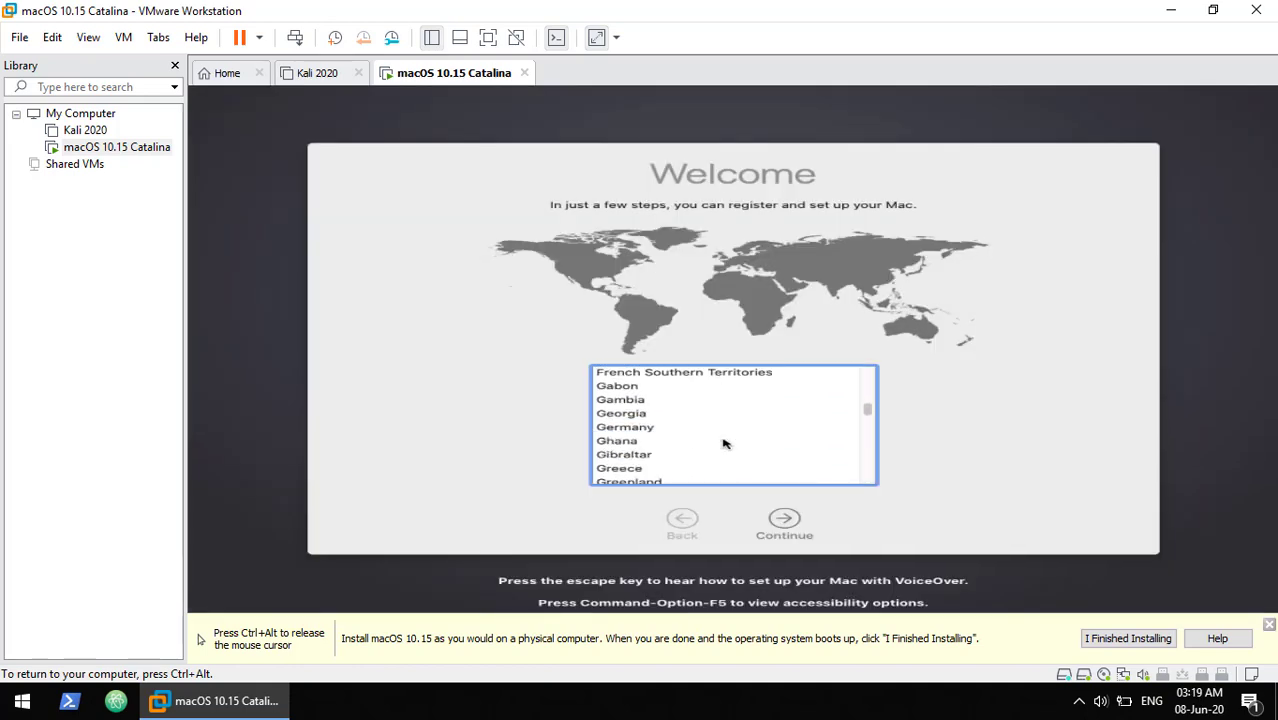
left_click(638, 477)
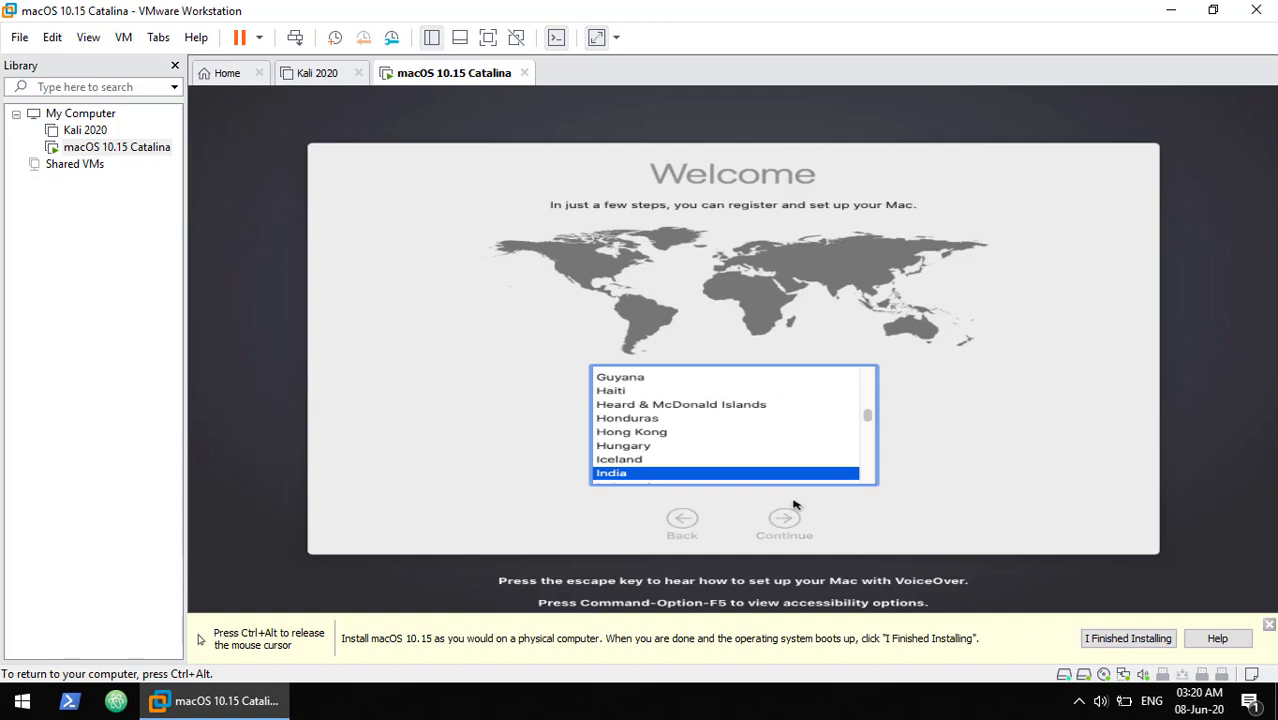
left_click(792, 506)
- Add English (UK) as a preferred language and continue to the input sources
left_click(714, 486)
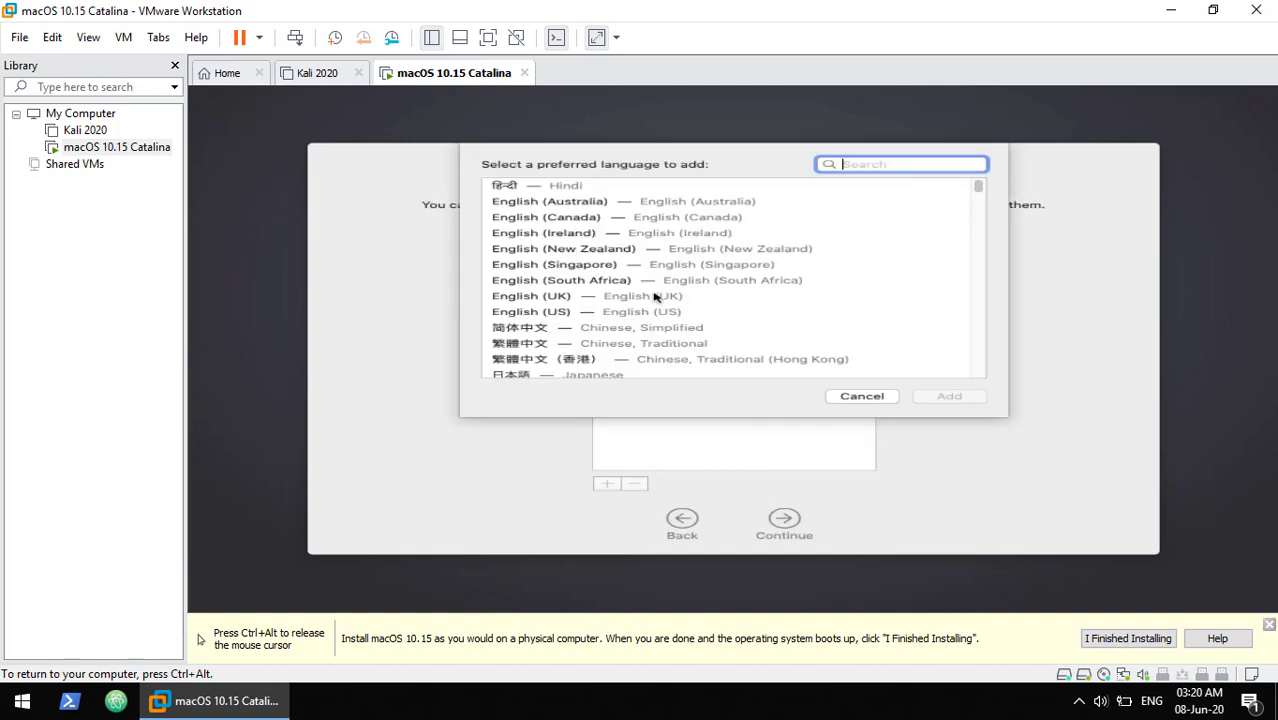
left_click(655, 297)
left_click(949, 396)
left_click(673, 369)
left_click(784, 520)
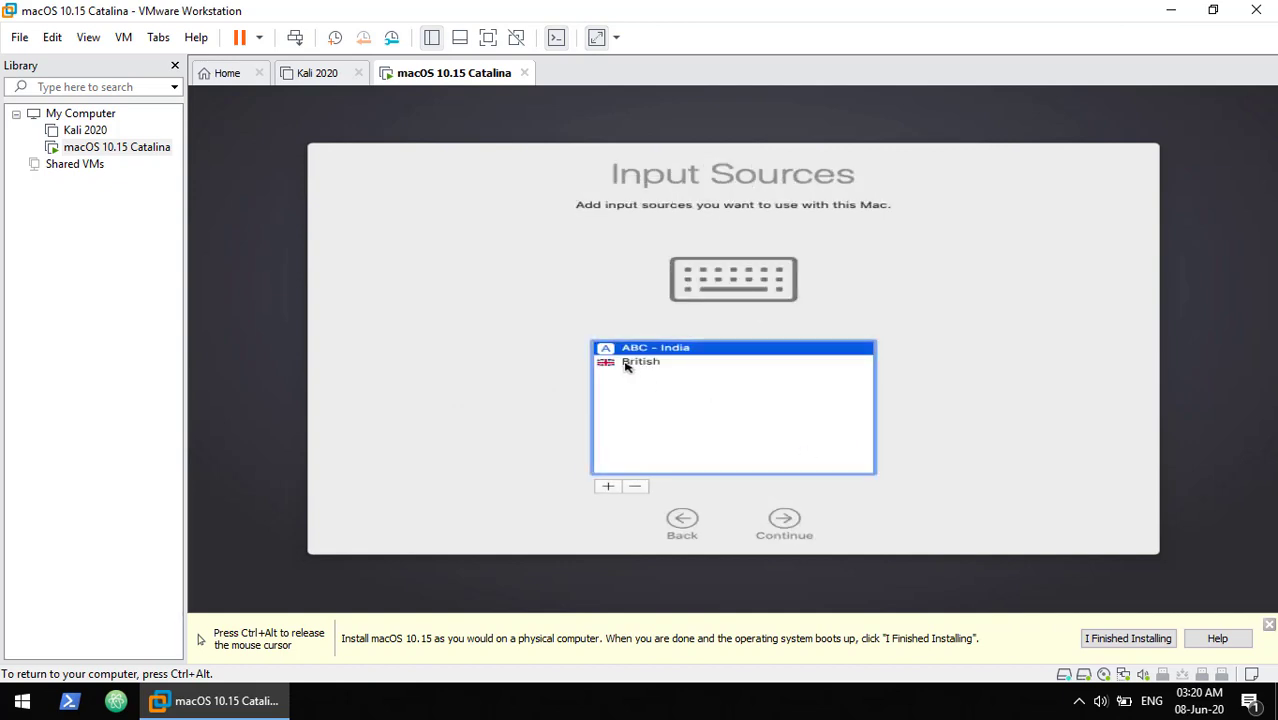
- Adjust the English keyboard input sources and continue through setup with English (India) as the dictation language
scroll(759, 260, "down", 1)
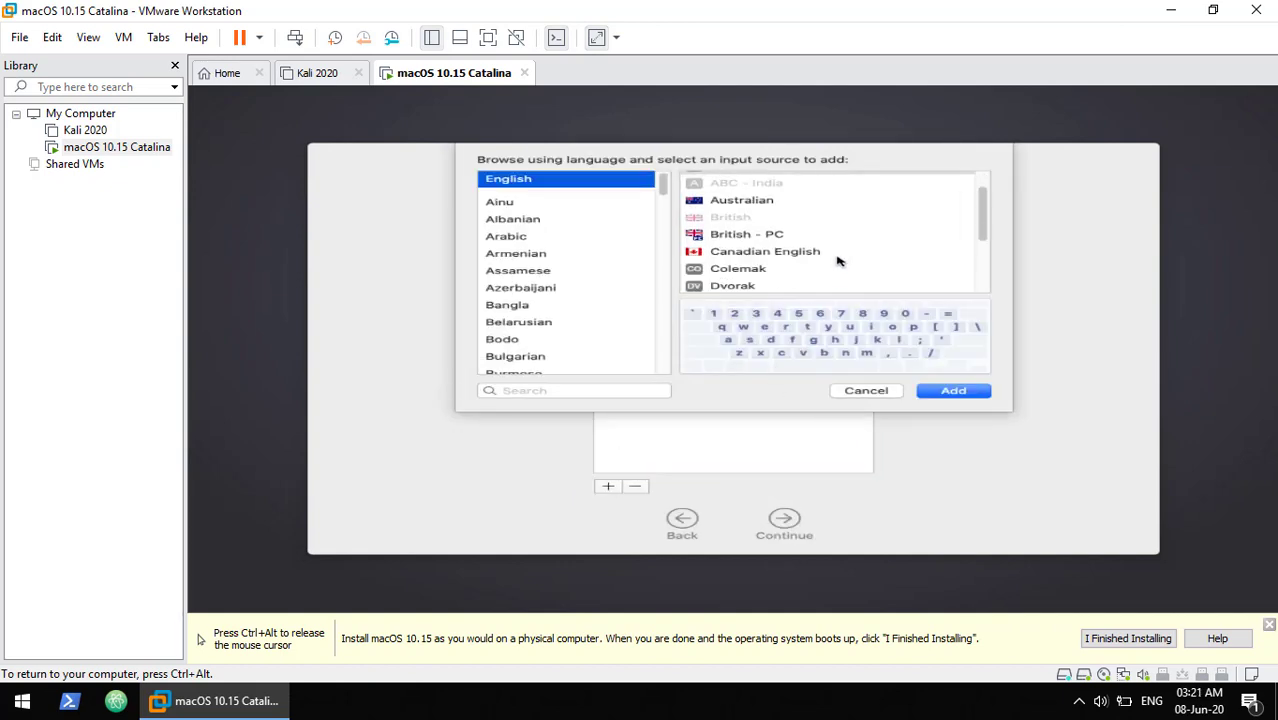
key("Return")
left_click(634, 486)
left_click(784, 520)
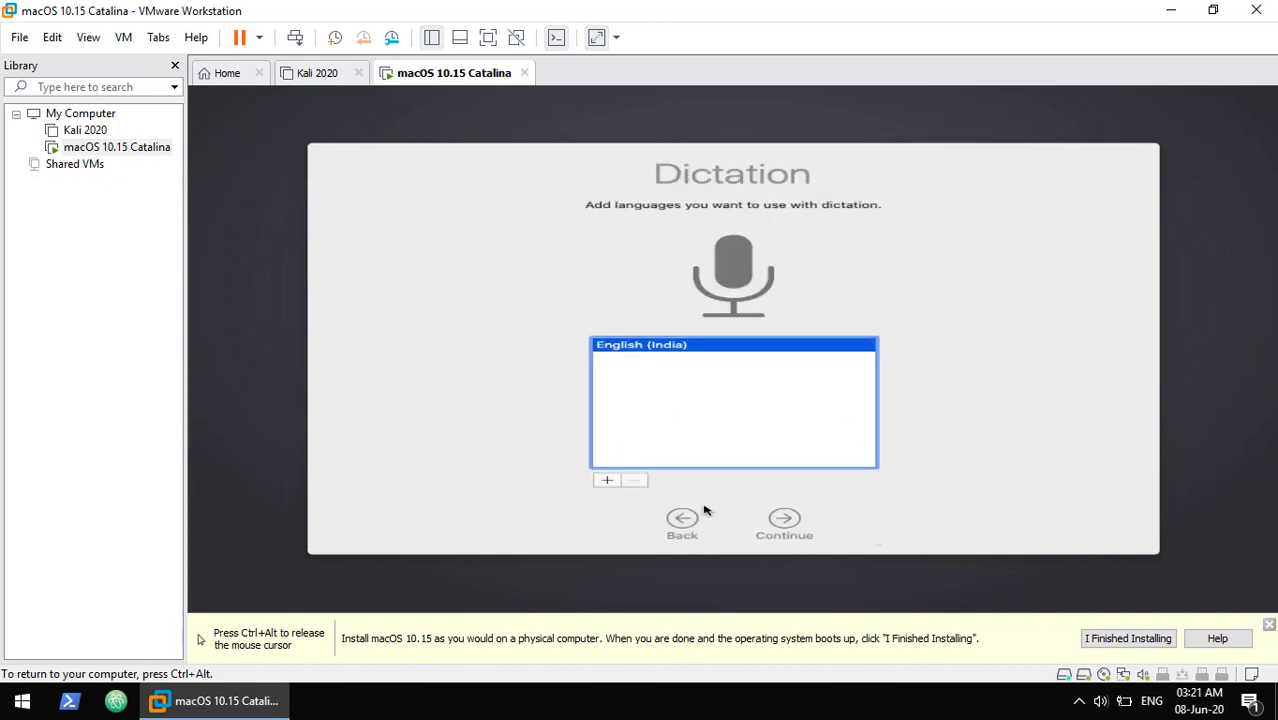
left_click(784, 520)
left_click(786, 518)
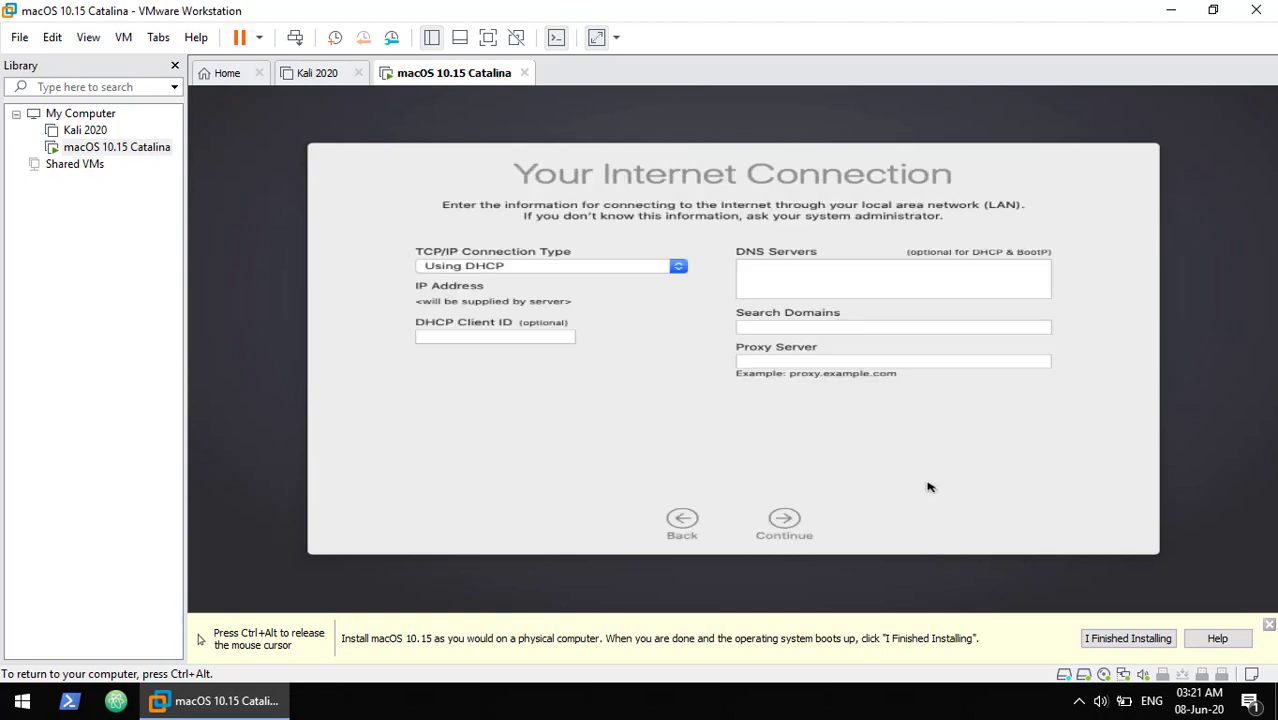
- Continue with the DHCP internet connection and skip the Apple ID sign-in during the Mac setup
left_click(784, 520)
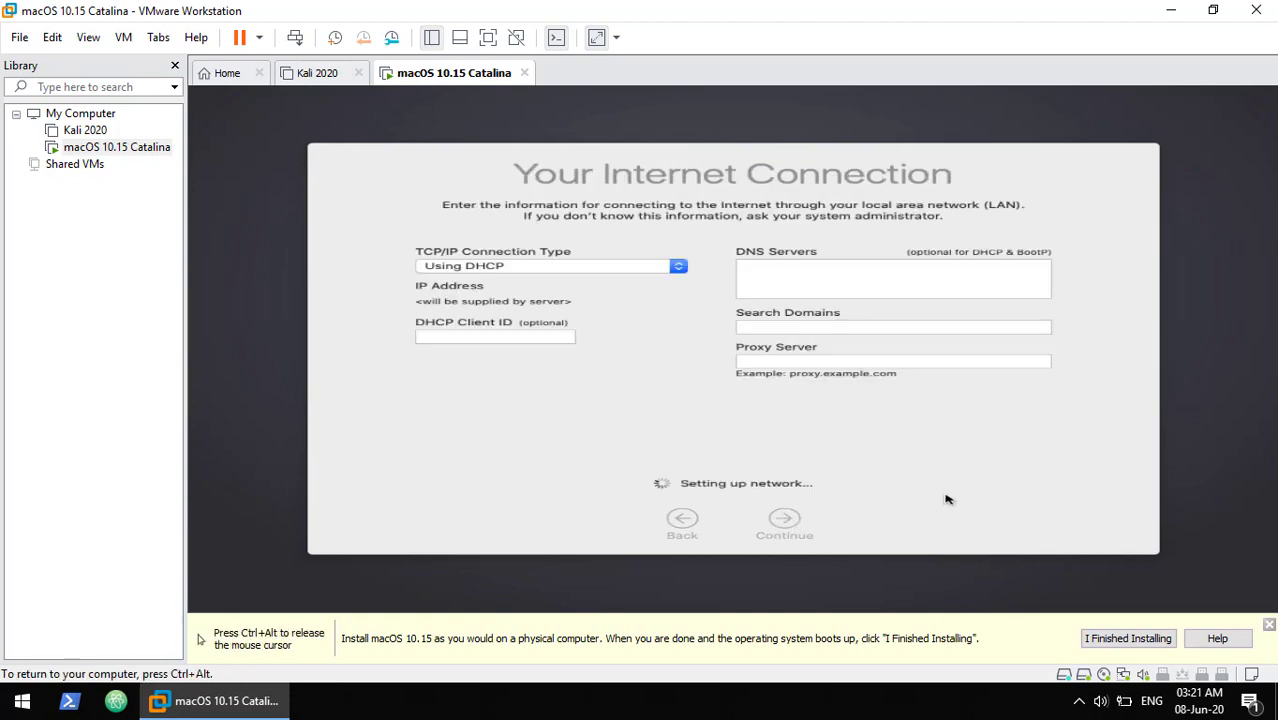
left_click(784, 545)
left_click(784, 545)
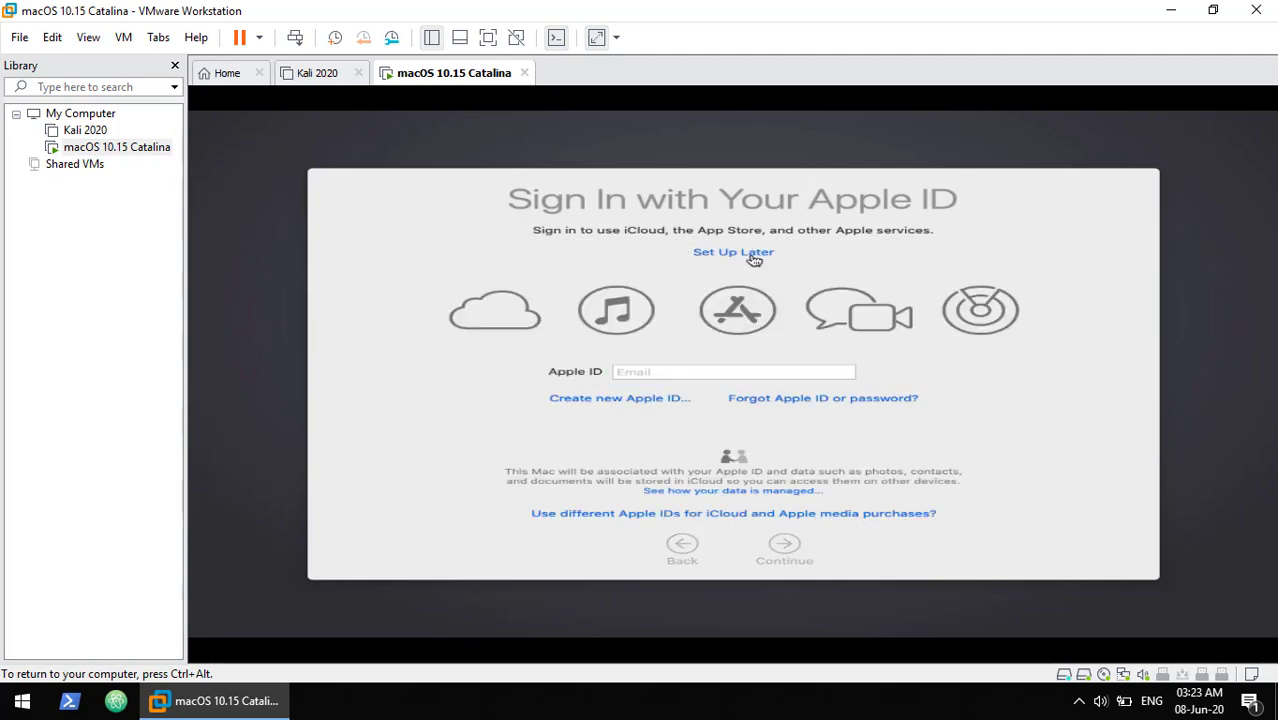
left_click(752, 256)
left_click(893, 238)
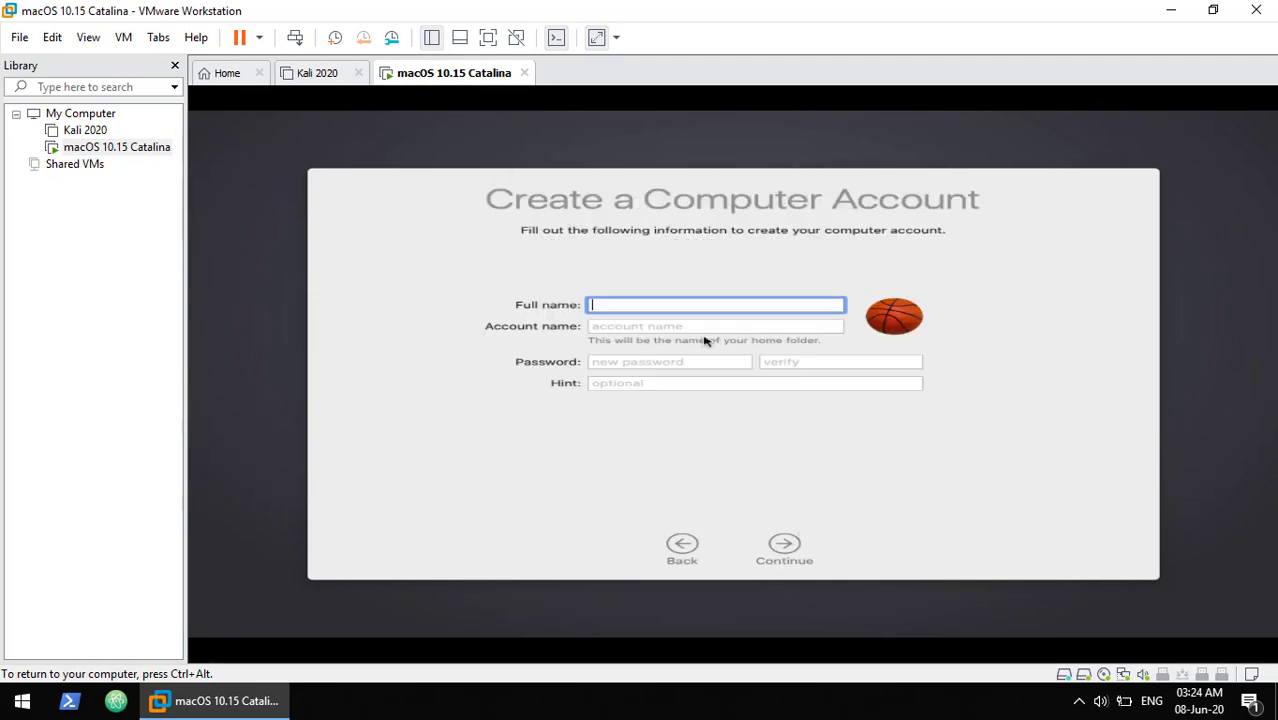
- Create the computer account with the user's full name, account name and account password, using mymac as the password hint
left_click(624, 326)
left_click(640, 364)
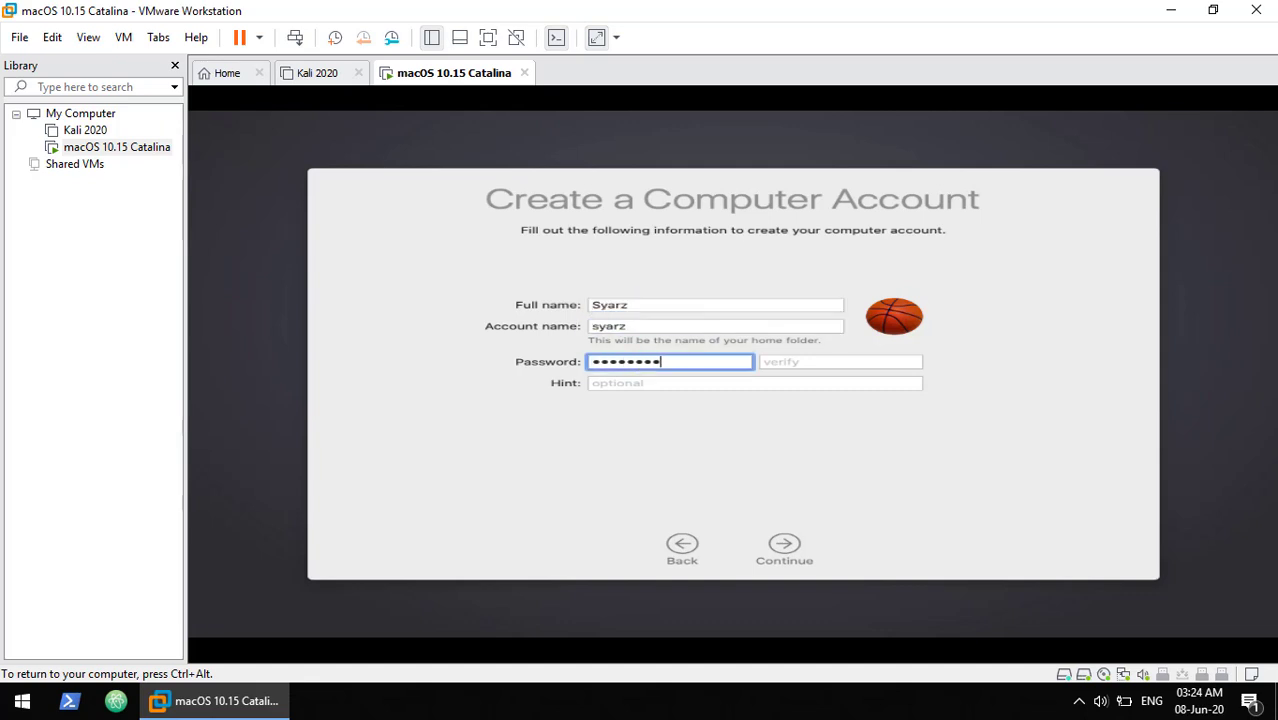
key("Tab")
type("•••")
left_click(639, 383)
type("mymac")
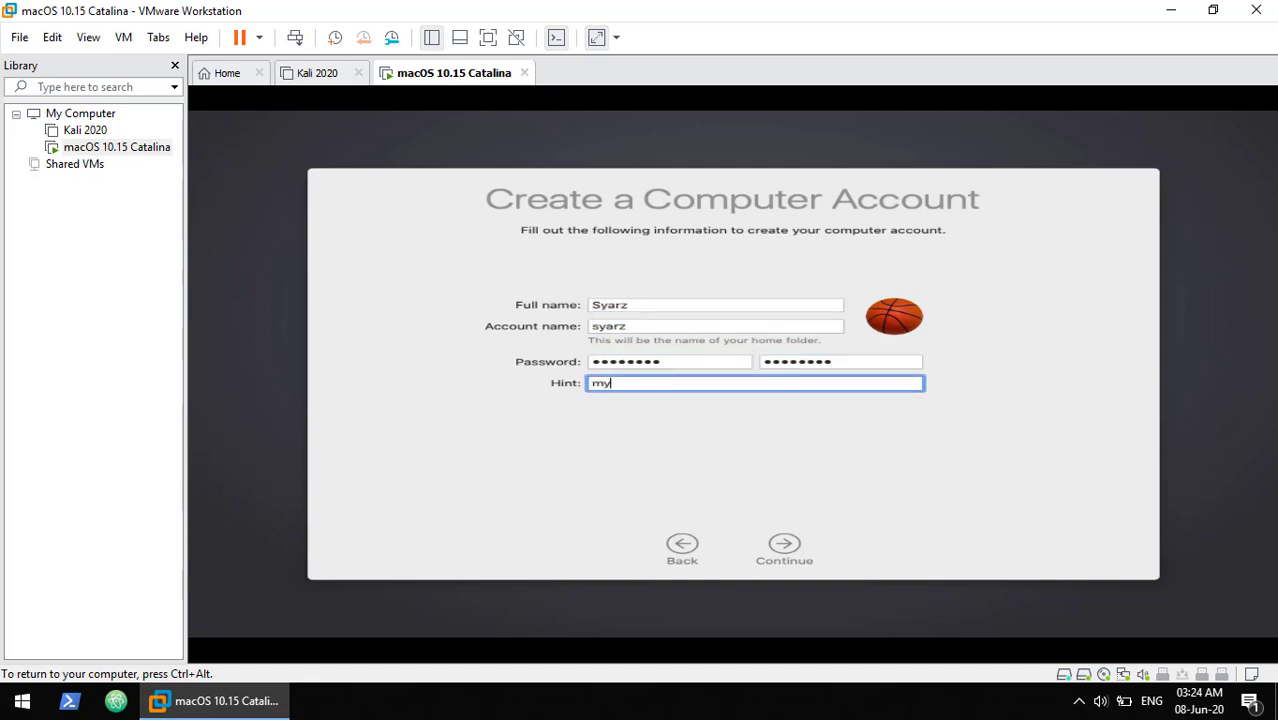
left_click(785, 548)
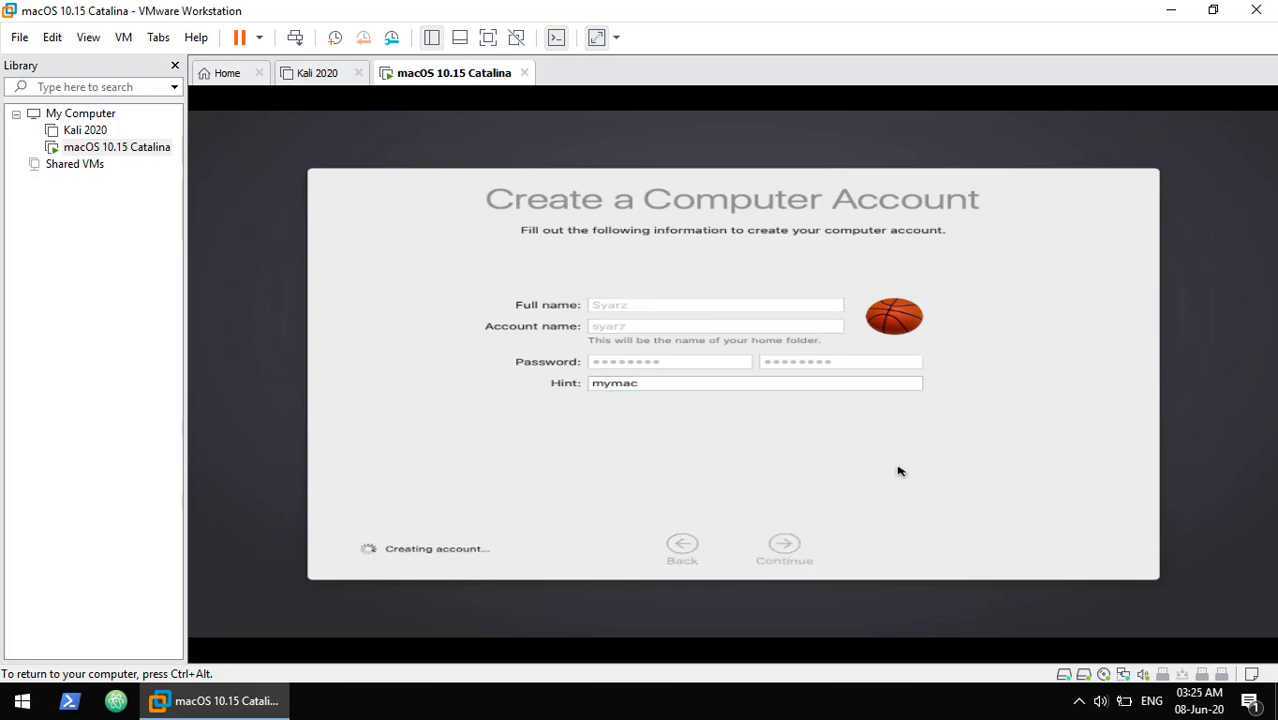
- Continue through the Screen Time and Siri pages and choose the Dark look to finish the Mac setup
left_click(784, 548)
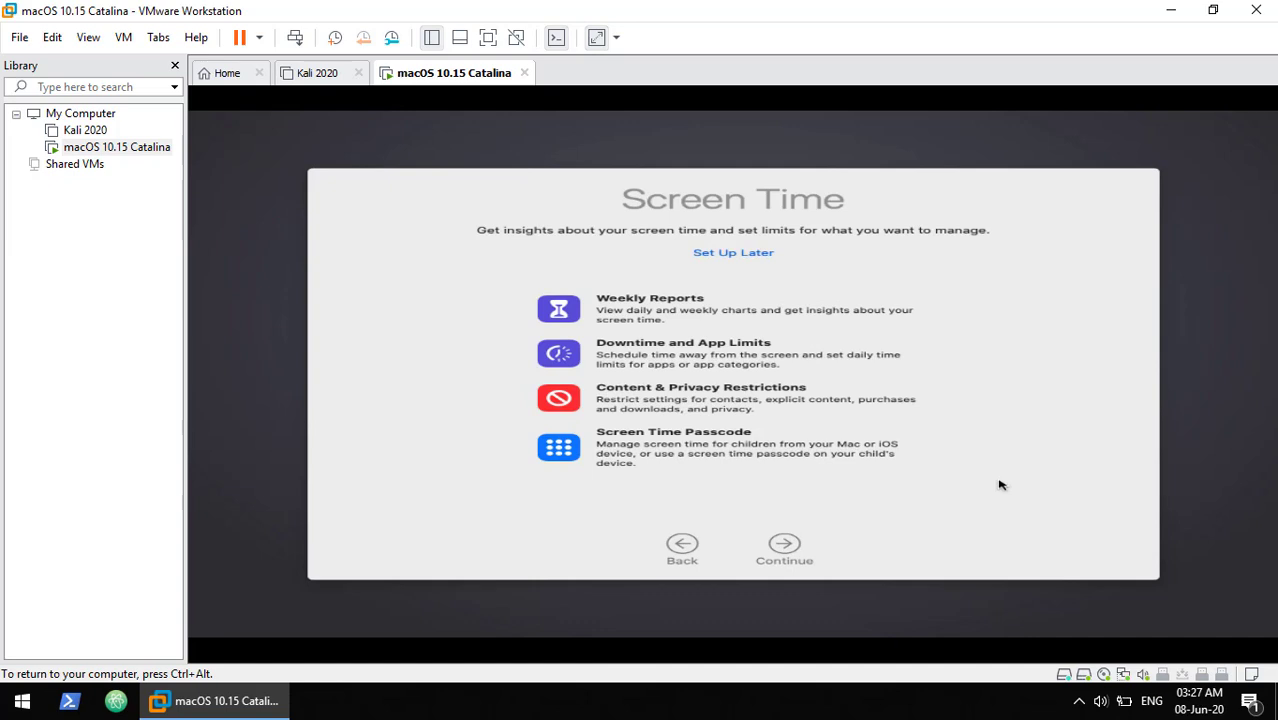
left_click(800, 545)
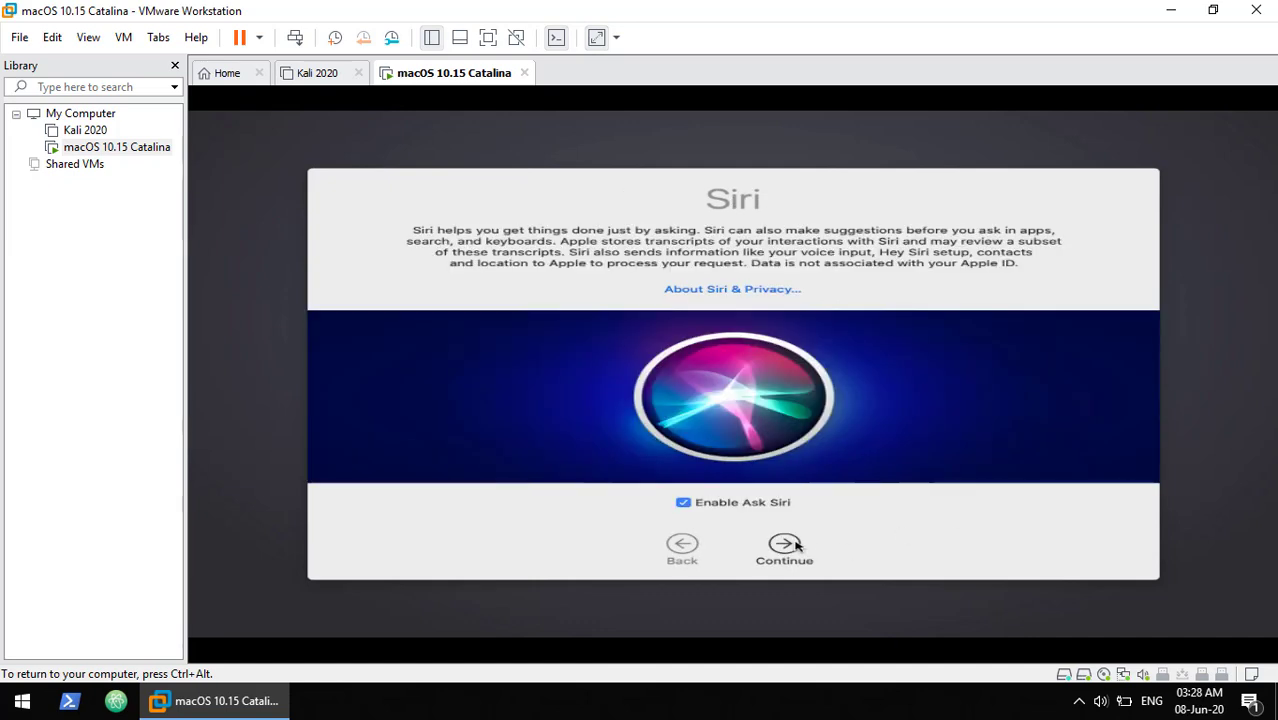
left_click(784, 548)
left_click(694, 516)
left_click(784, 545)
left_click(733, 308)
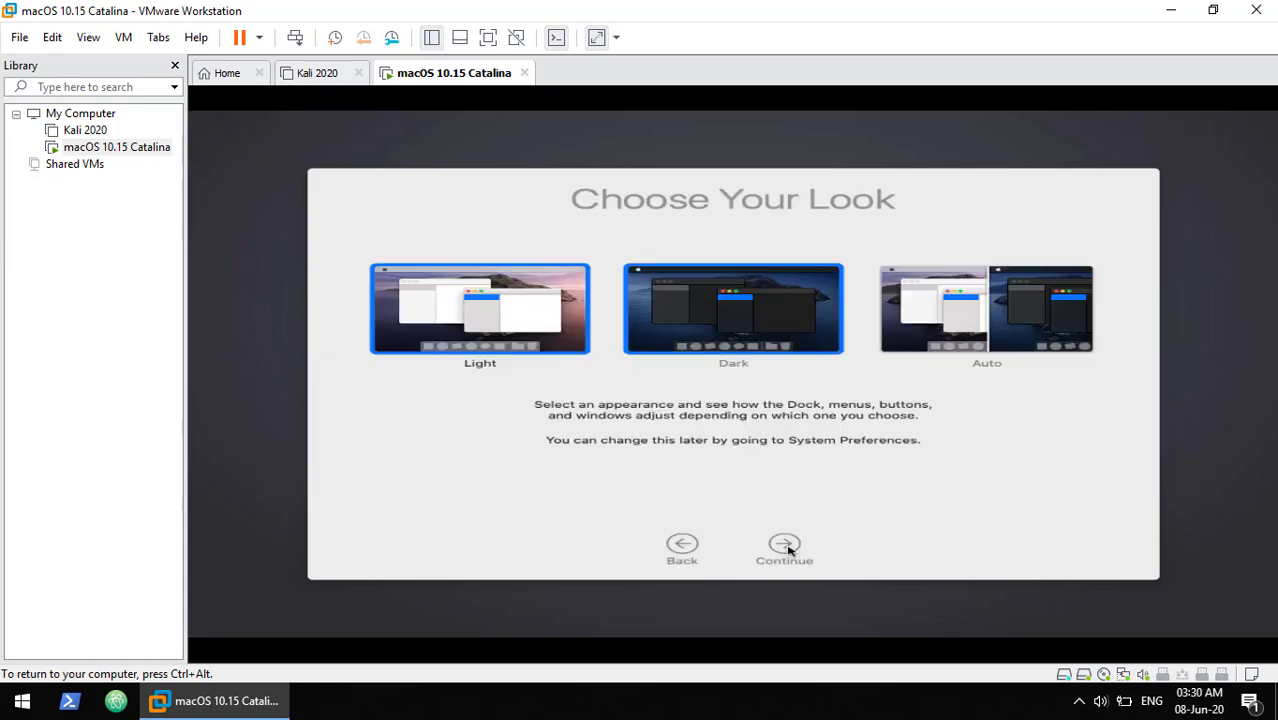
left_click(784, 545)
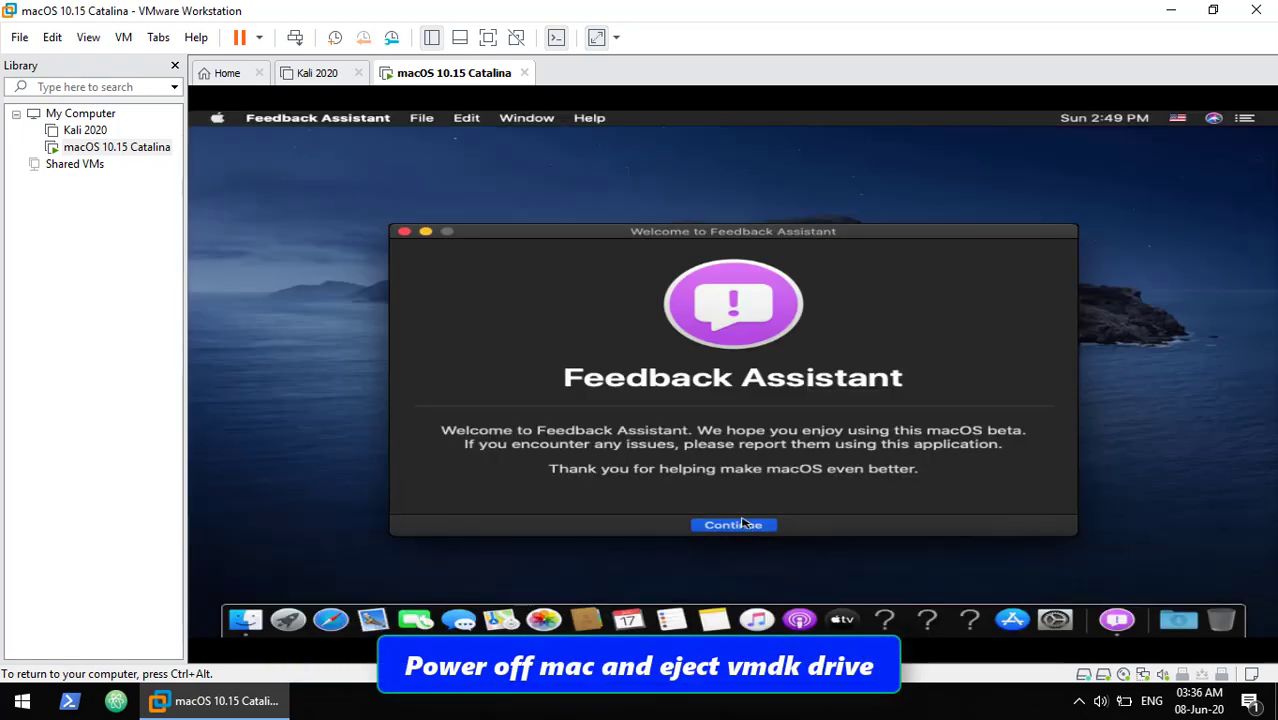
- Close the Feedback Assistant welcome window and shut down the Mac
left_click(404, 233)
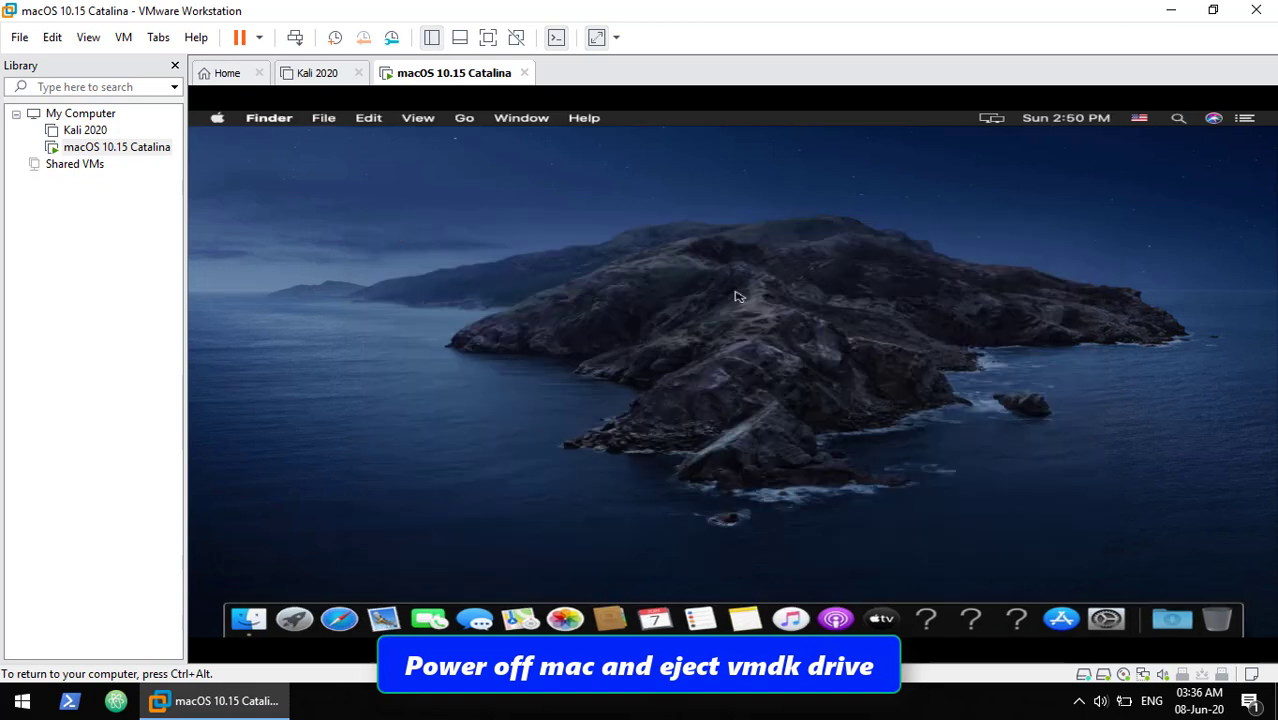
left_click(216, 119)
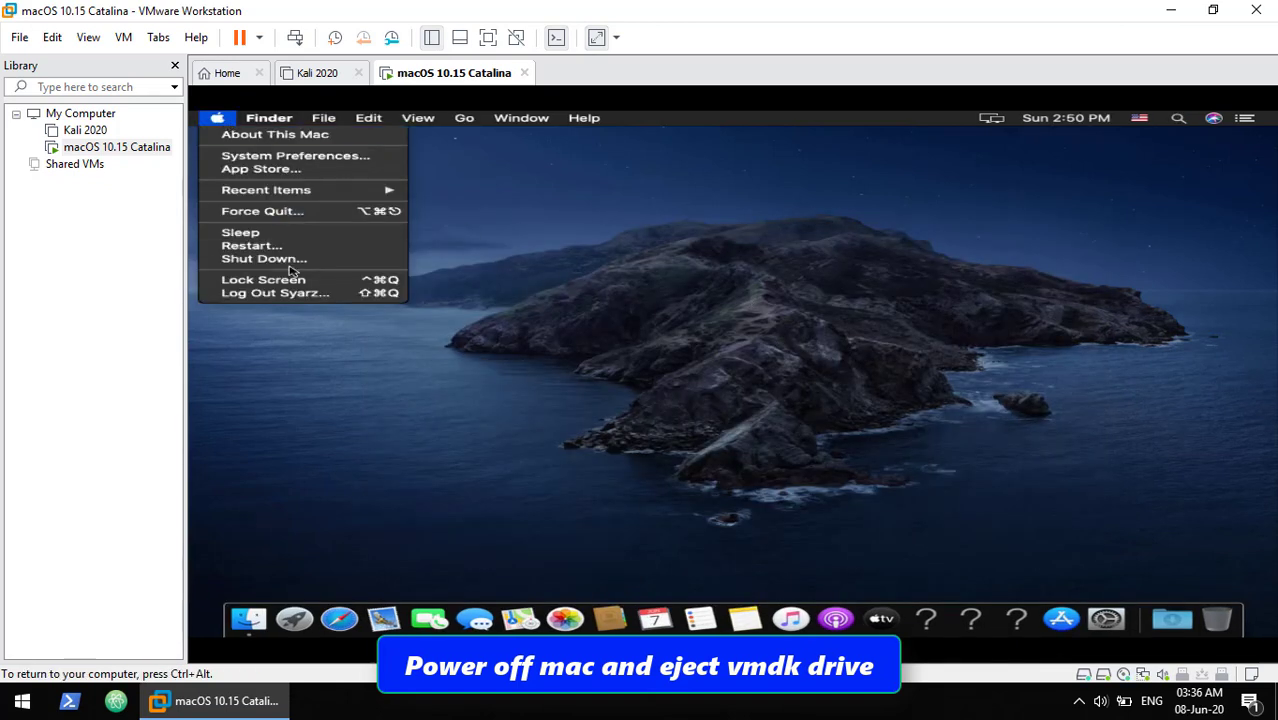
left_click(282, 259)
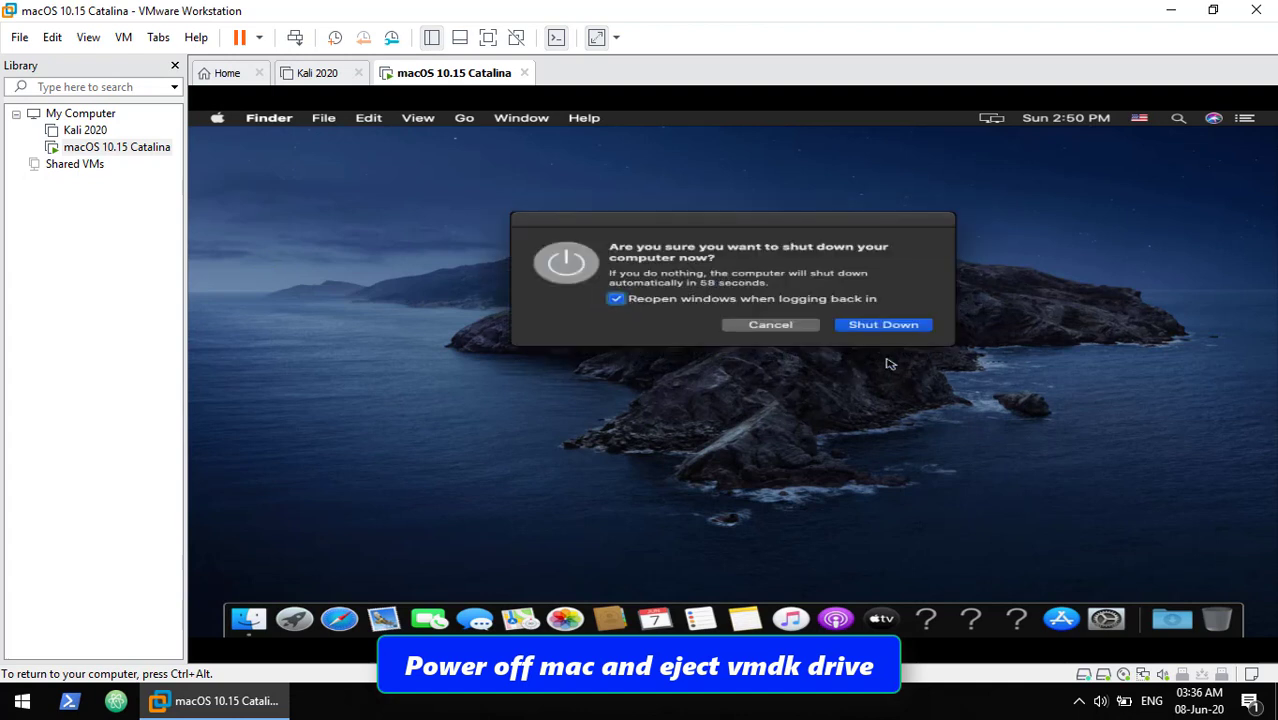
left_click(868, 326)
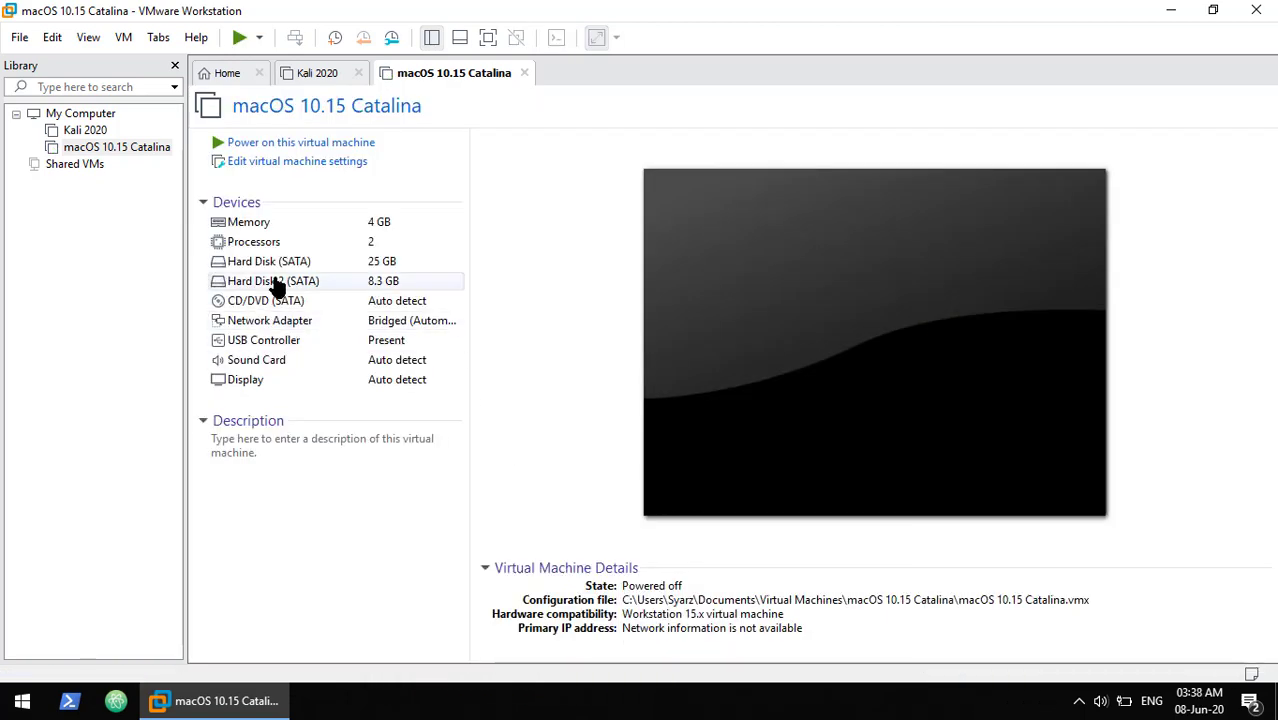
- Remove Hard Disk 2 (SATA), the 8.3 GB installer VMDK, from the virtual machine's hardware settings
left_click(341, 164)
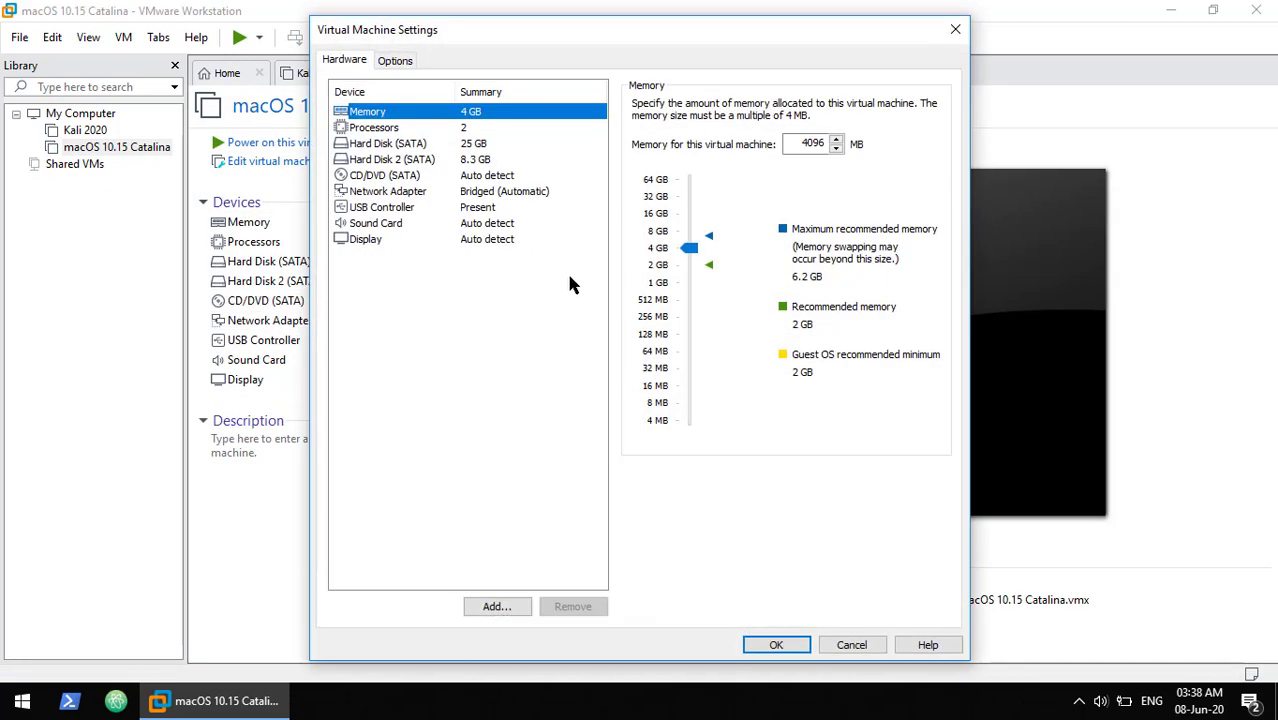
left_click(392, 162)
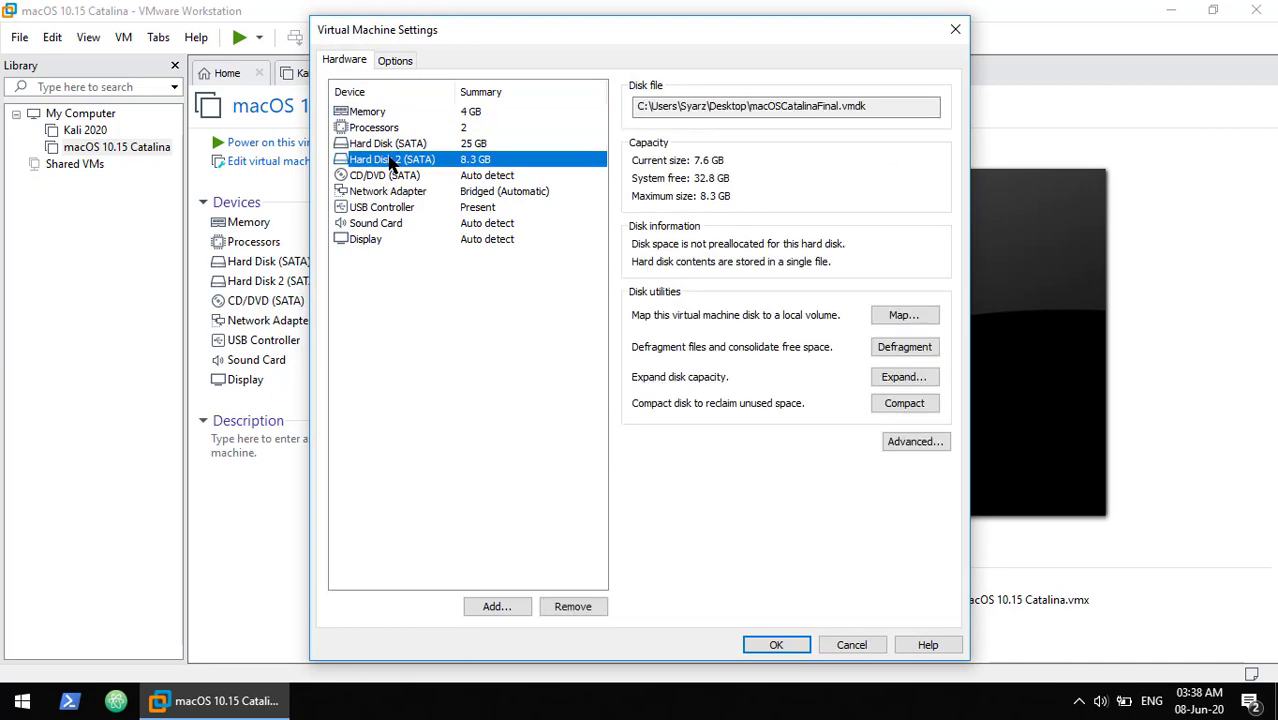
left_click(570, 606)
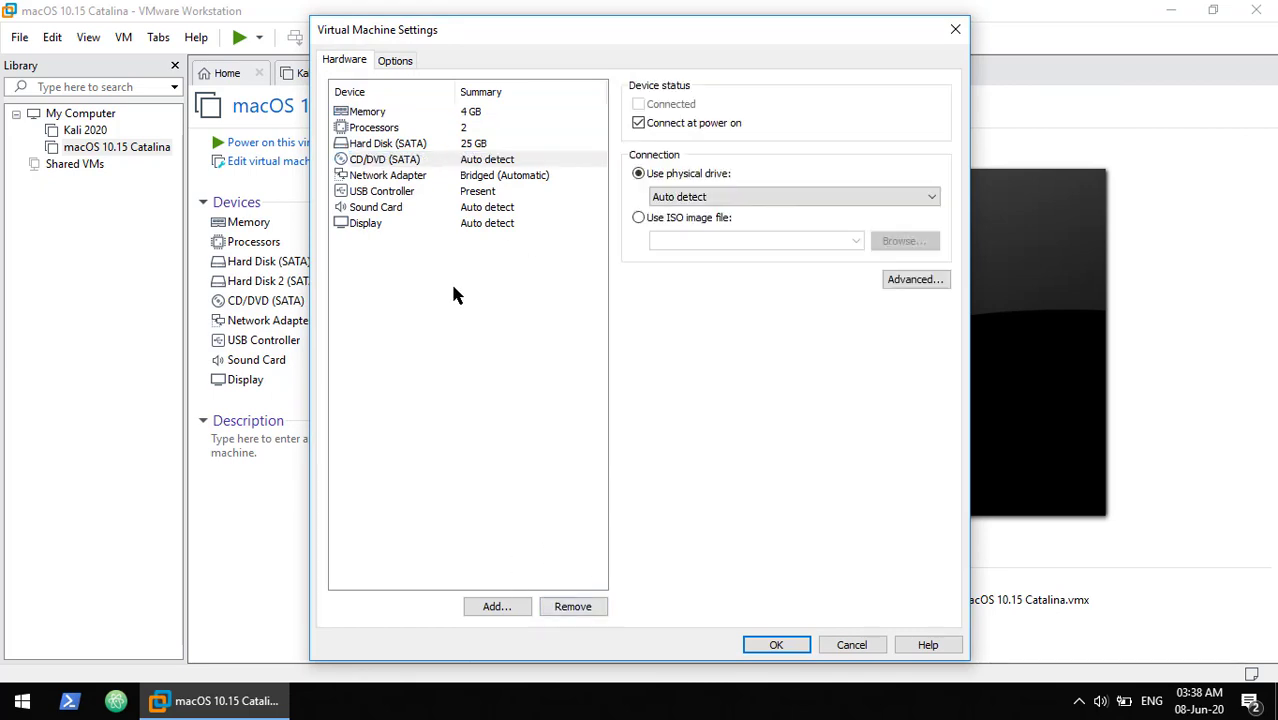
left_click(782, 645)
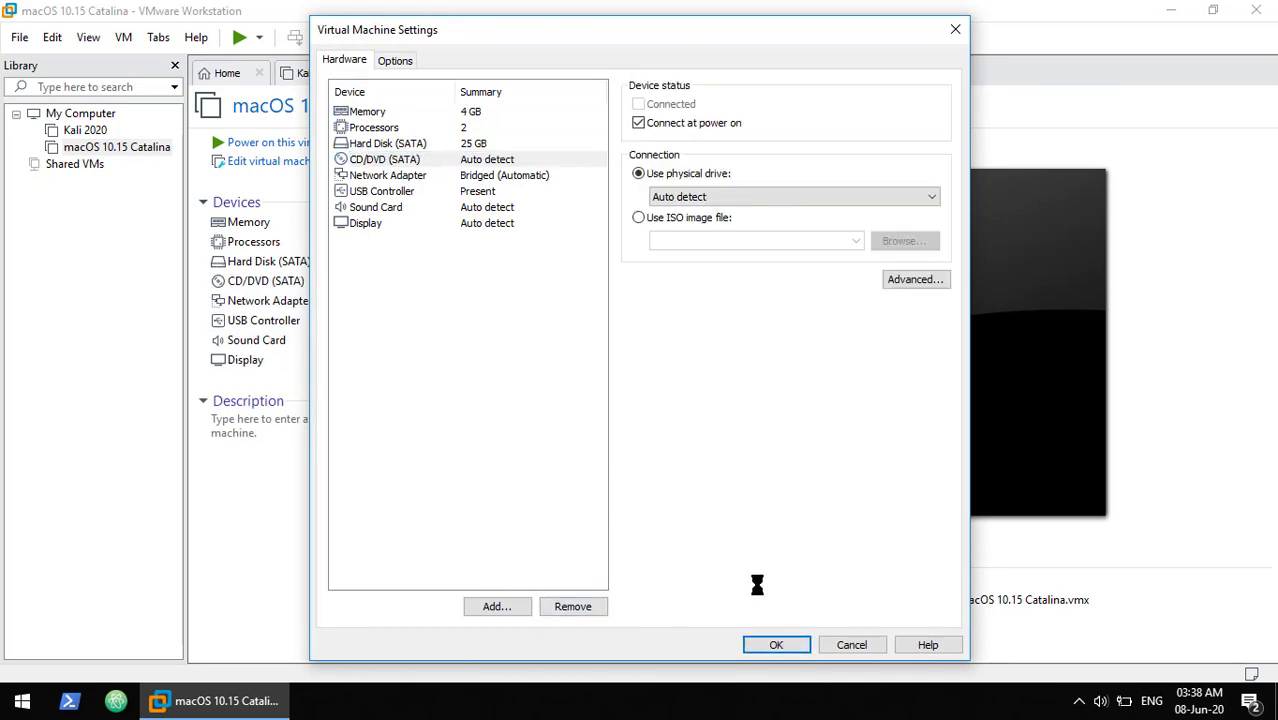
- Power on the macOS 10.15 Catalina virtual machine and log in with the account password
left_click(315, 143)
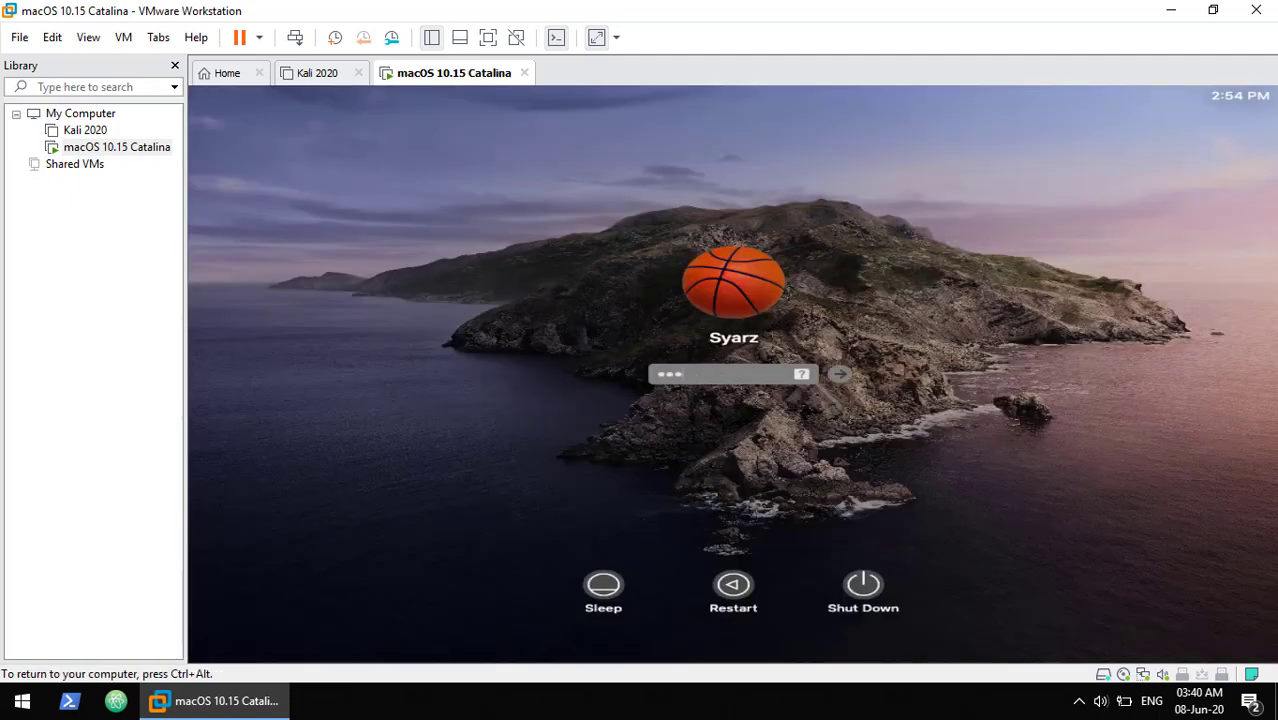
key("Return")
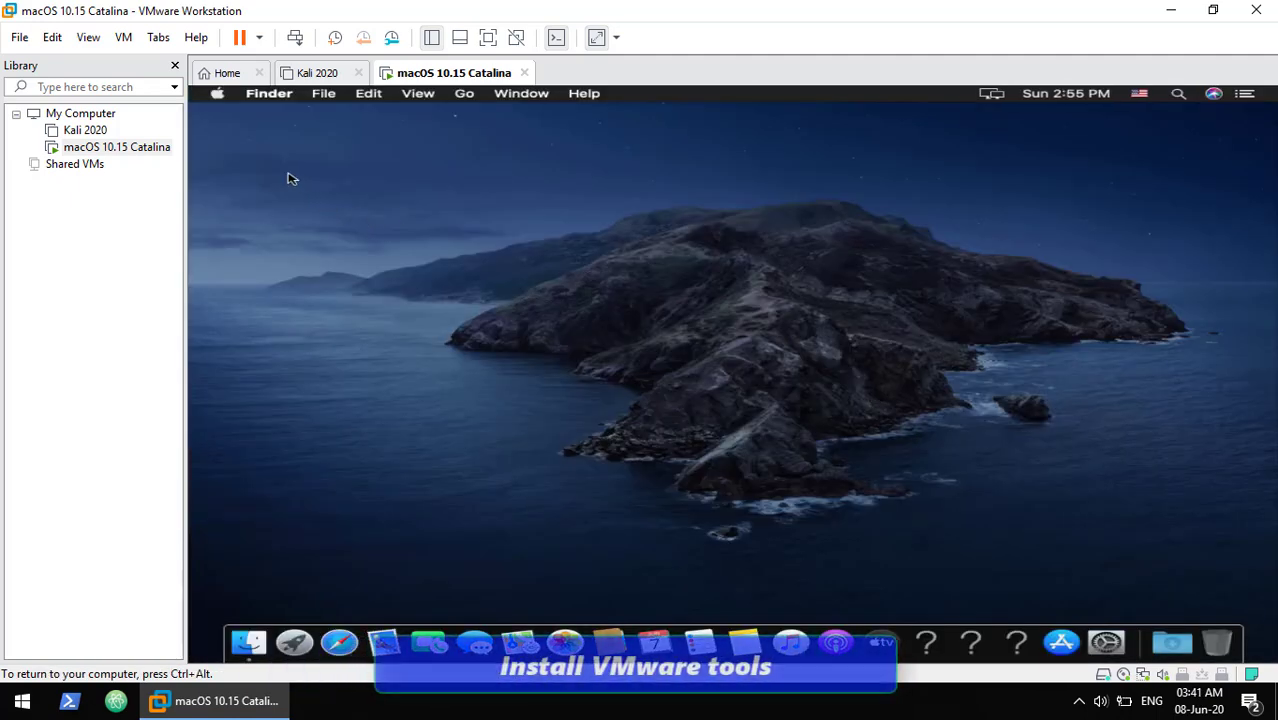
- Release input from the guest and start the VMware Tools installation so its installer disc mounts on the Mac
key("ctrl+alt")
left_click(122, 38)
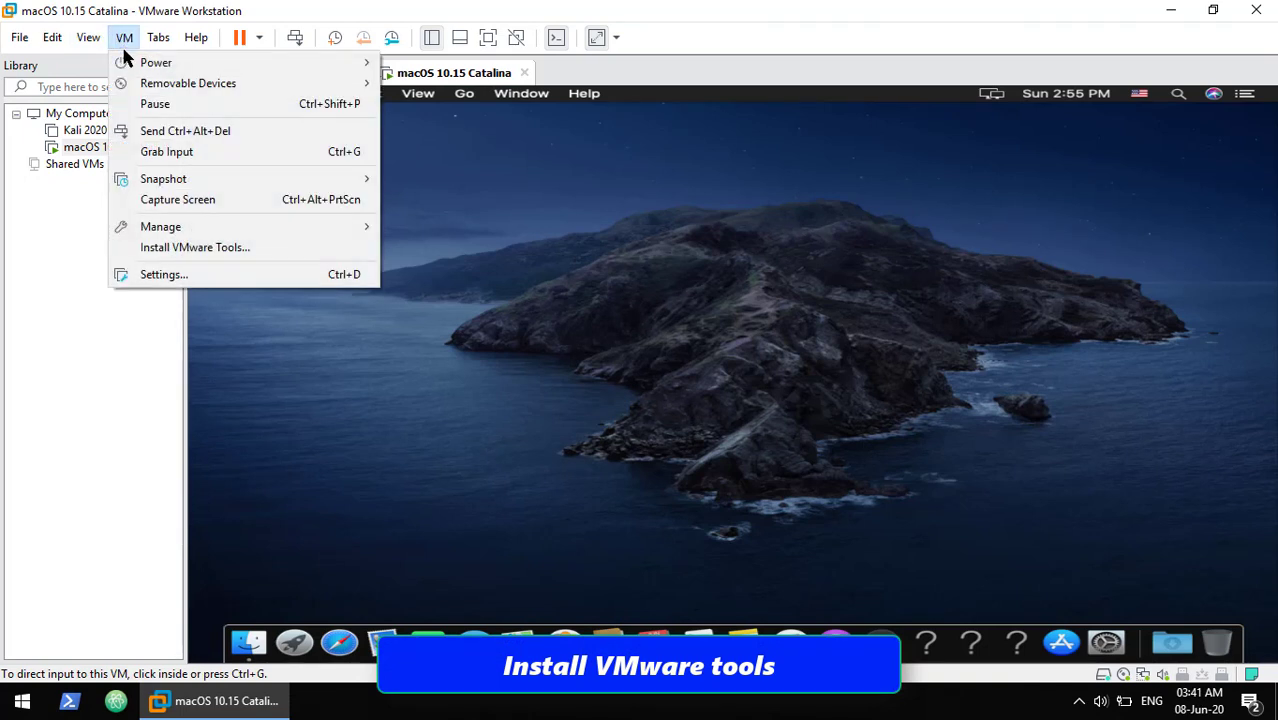
left_click(175, 247)
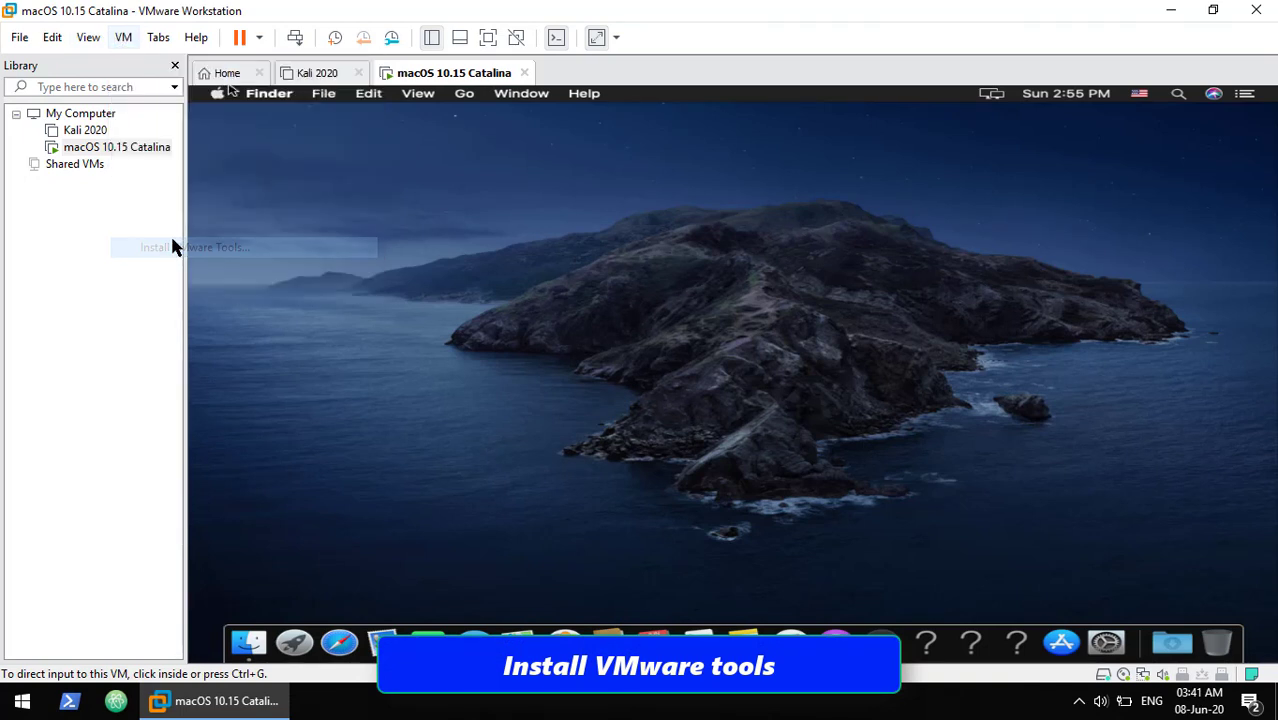
left_click(335, 300)
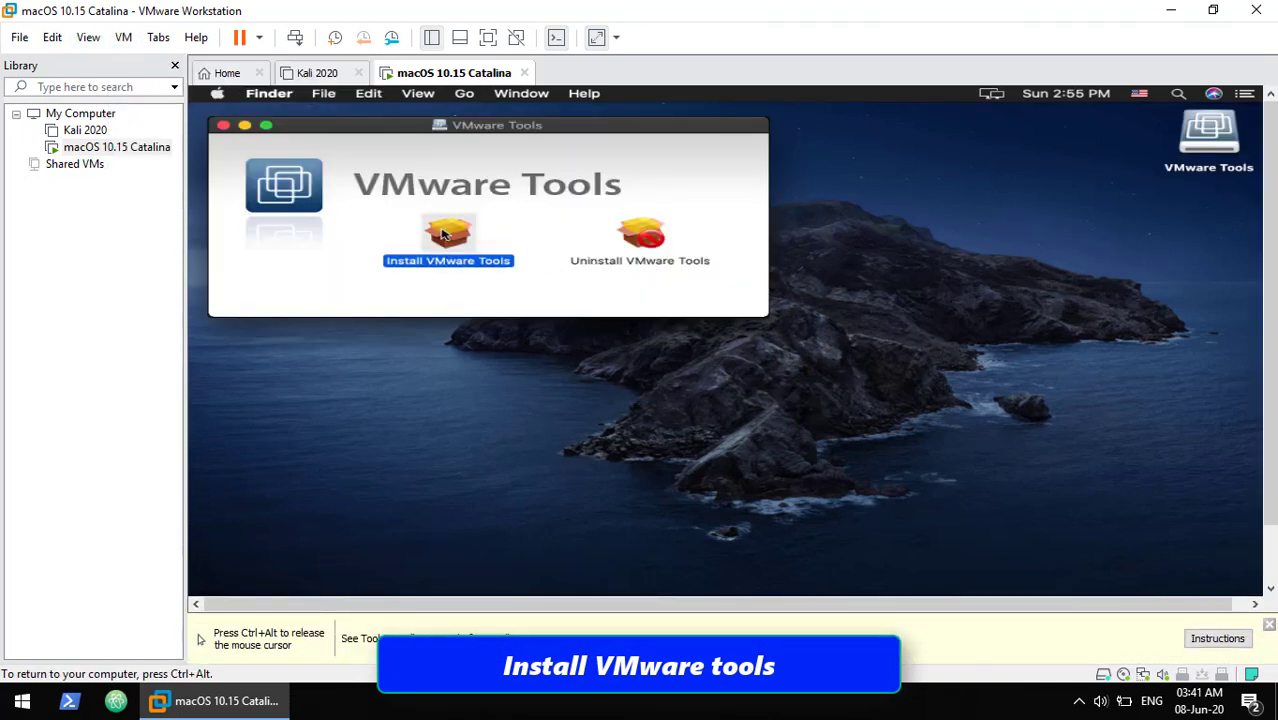
- Run the Install VMware Tools package as a standard install on the Catalina disk, authorising it with the account password
double_click(428, 250)
left_click(993, 480)
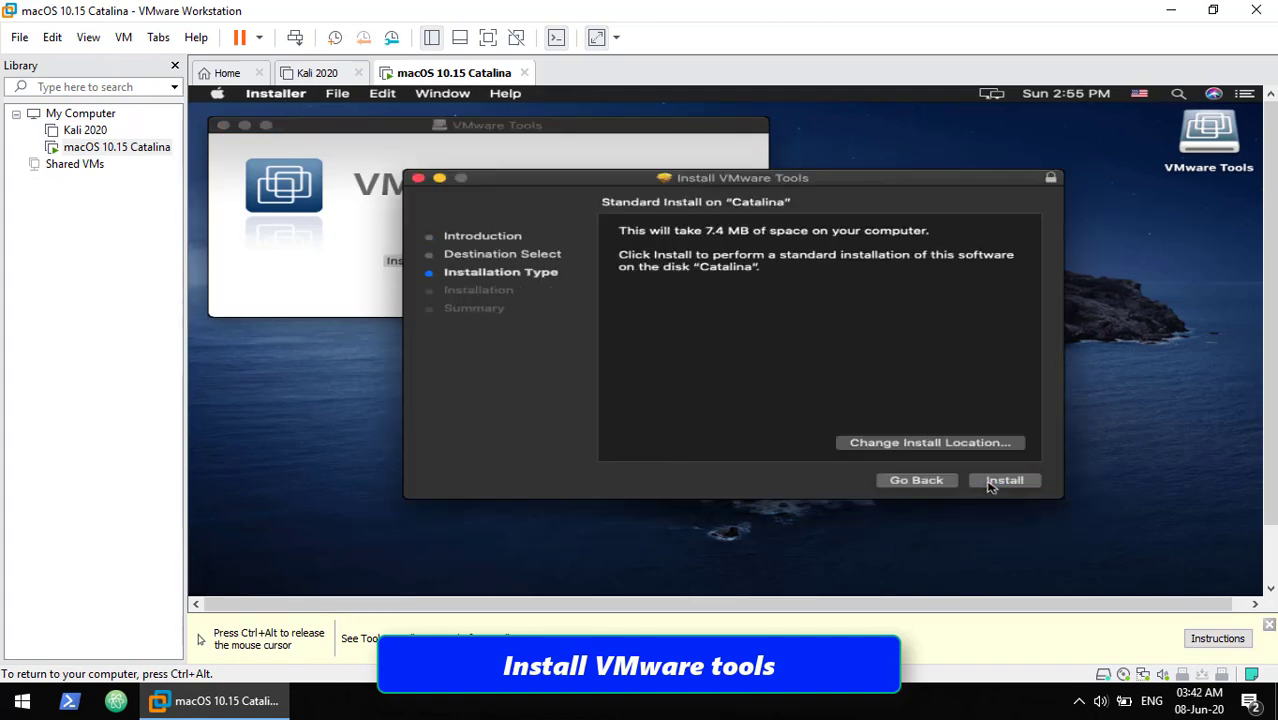
left_click(997, 480)
left_click(850, 265)
type("•••••")
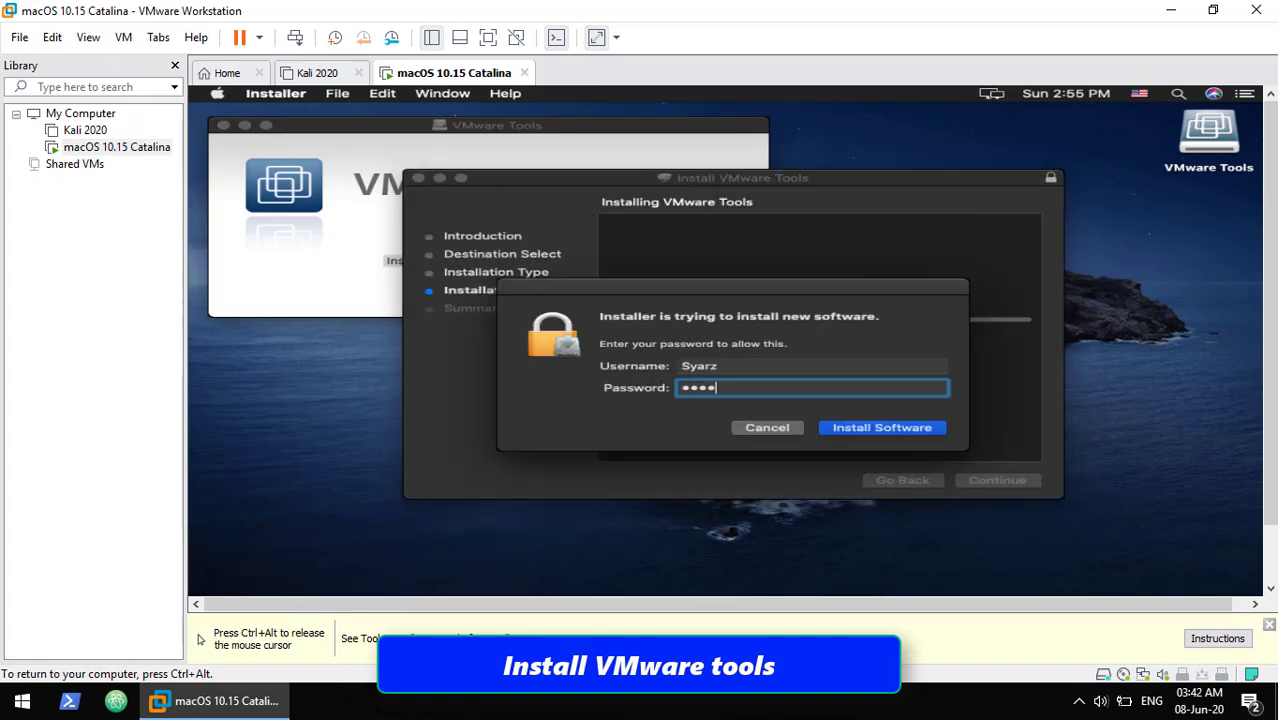
key("Return")
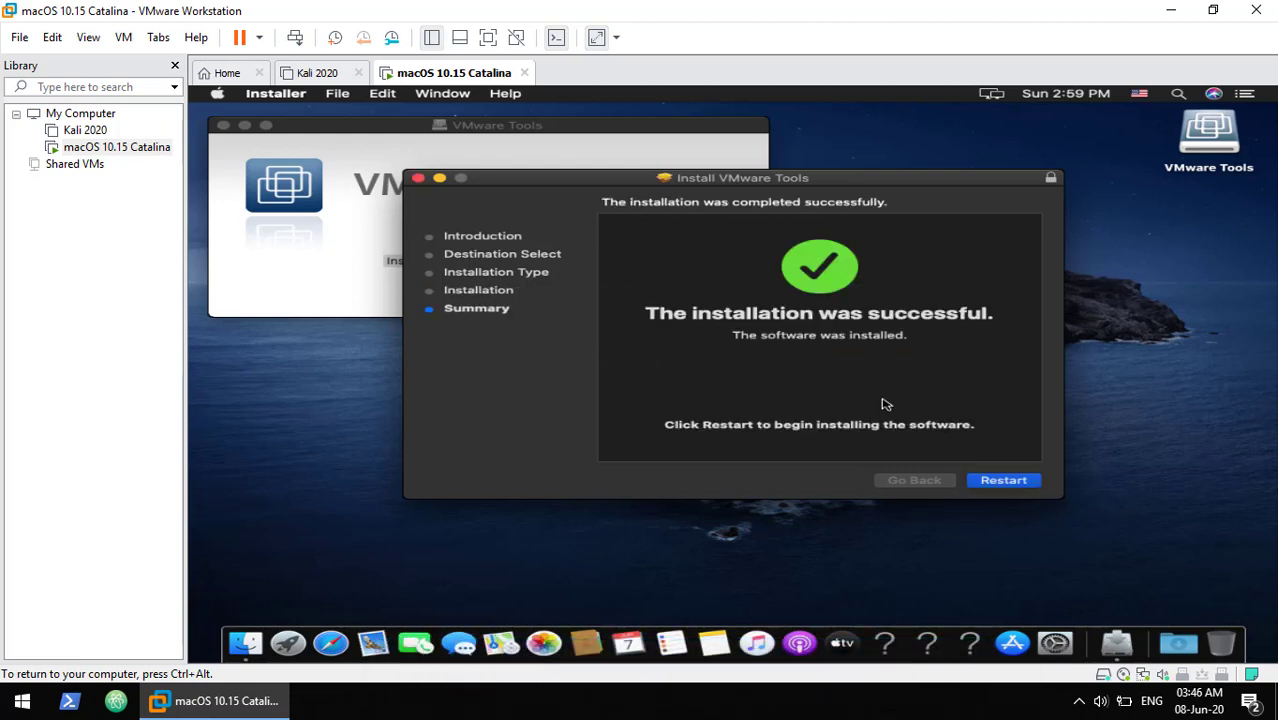
- Restart the Mac from the VMware Tools installer and log back in with the account password
left_click(1015, 482)
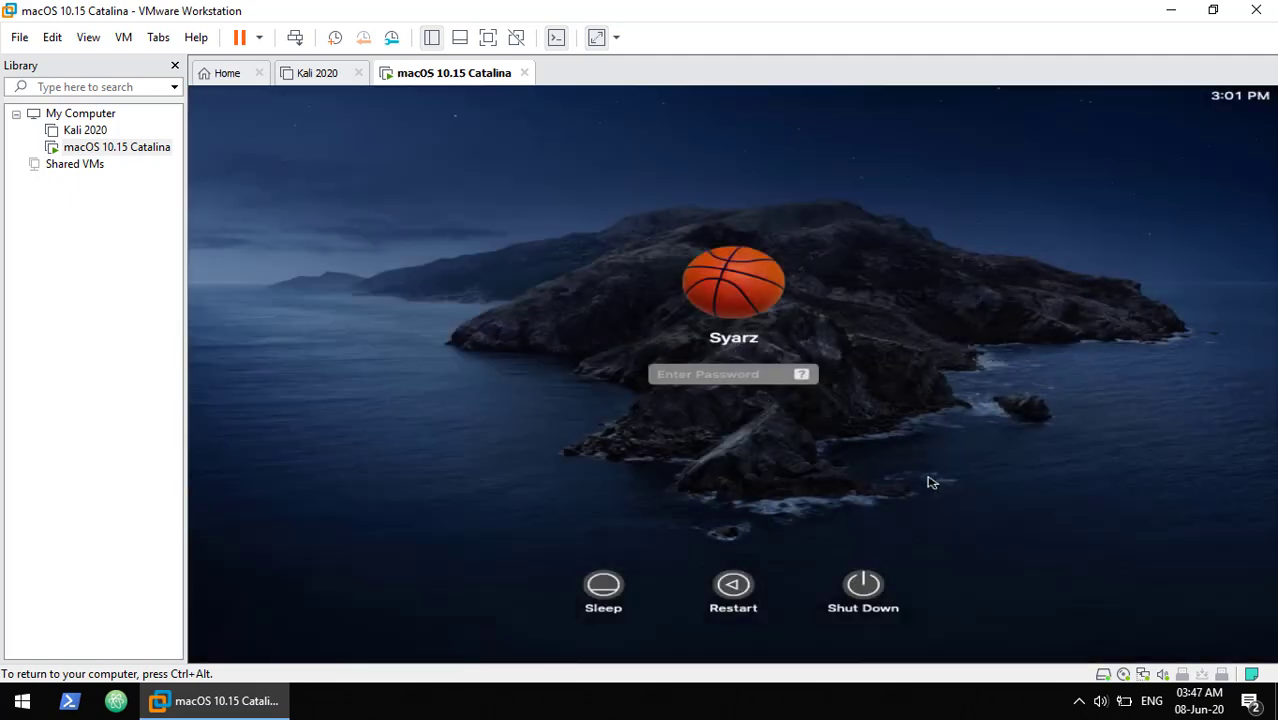
type("********")
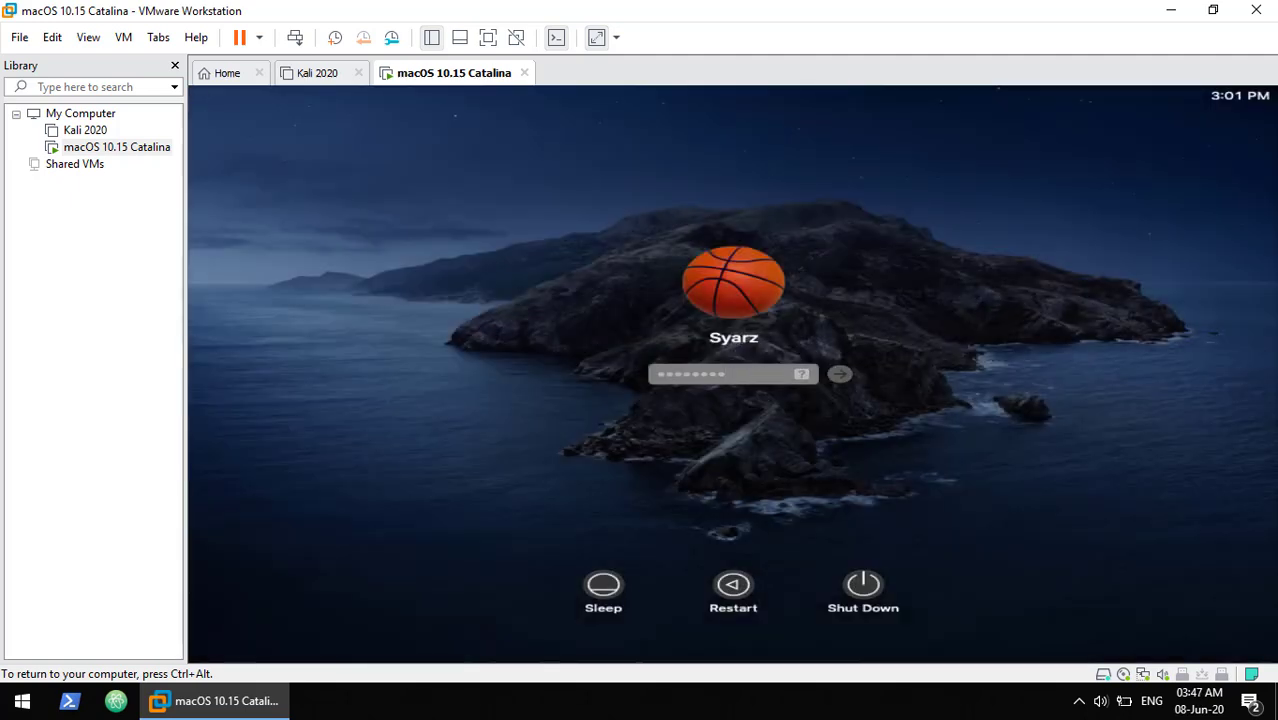
key("Return")
- Hide the VMware library and switch the Catalina virtual machine to full screen
key("ctrl+alt")
left_click(431, 37)
key("ctrl+alt+Return")
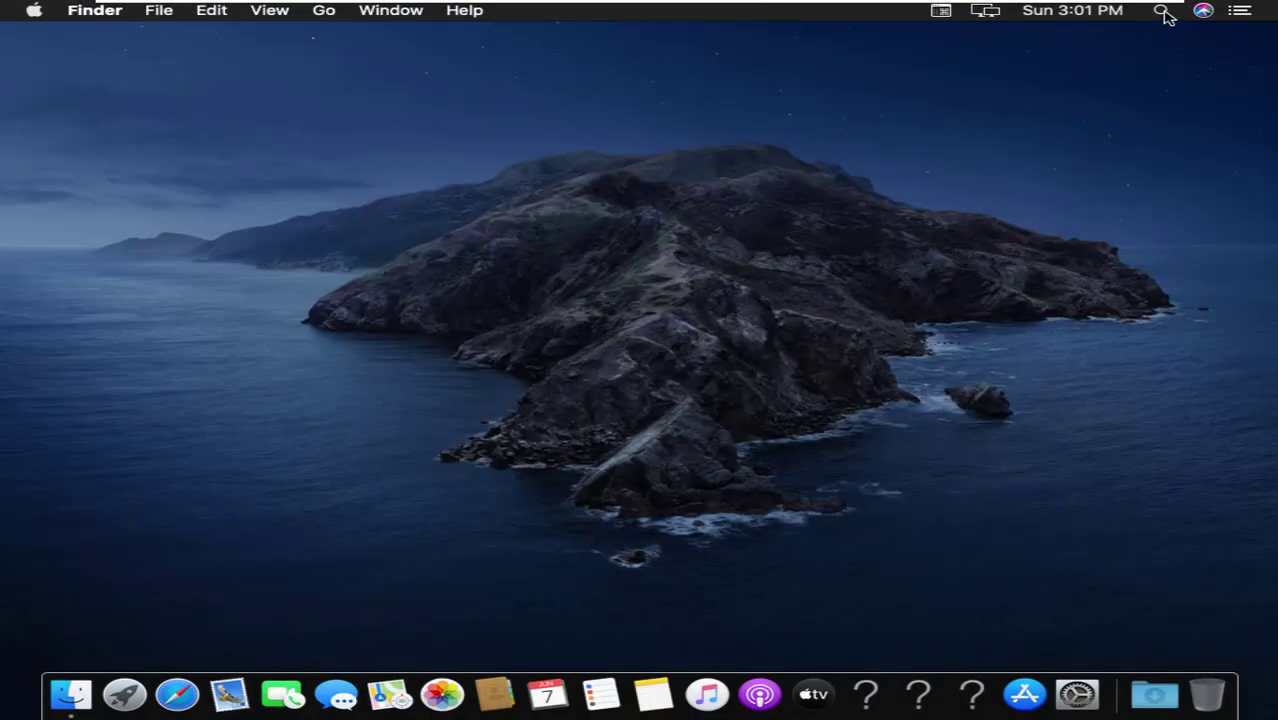
- Open Terminal through a Spotlight search, check the macOS version with sw_vers -productVersion, and close the Terminal window
left_click(1162, 11)
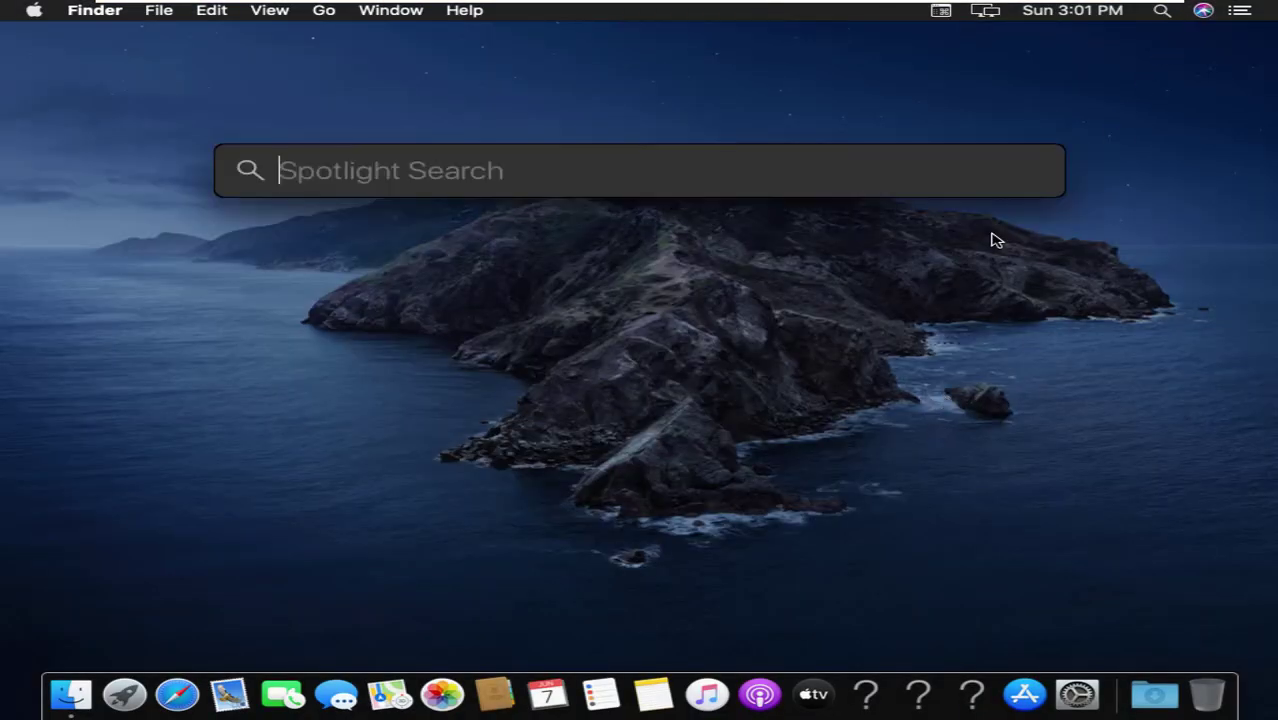
type("terminal")
key("Return")
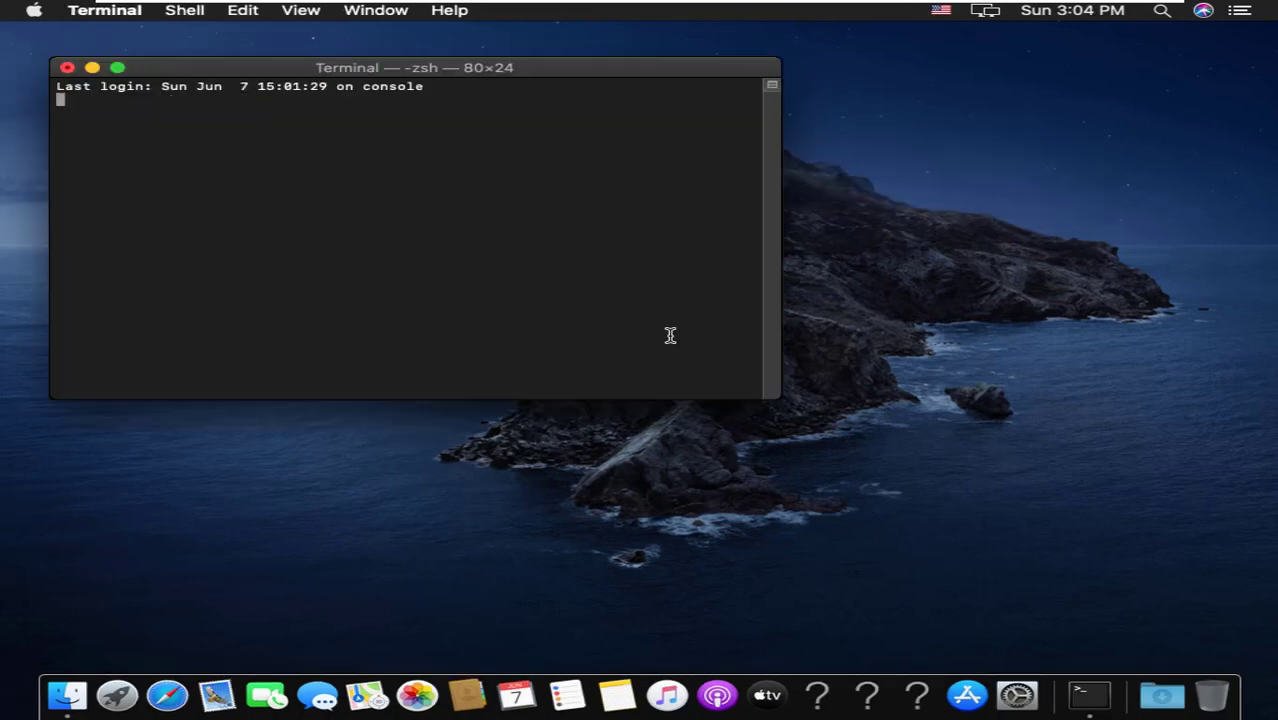
type("sw_")
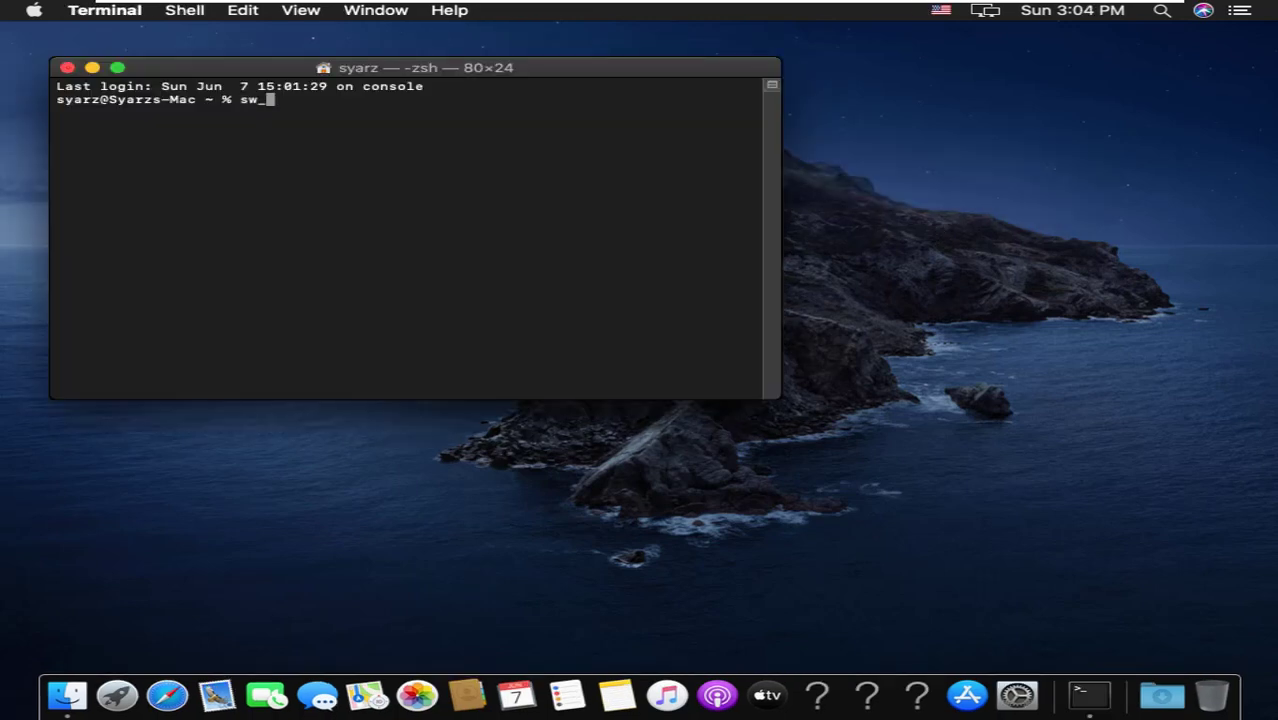
type("vers -productVersion")
key("Return")
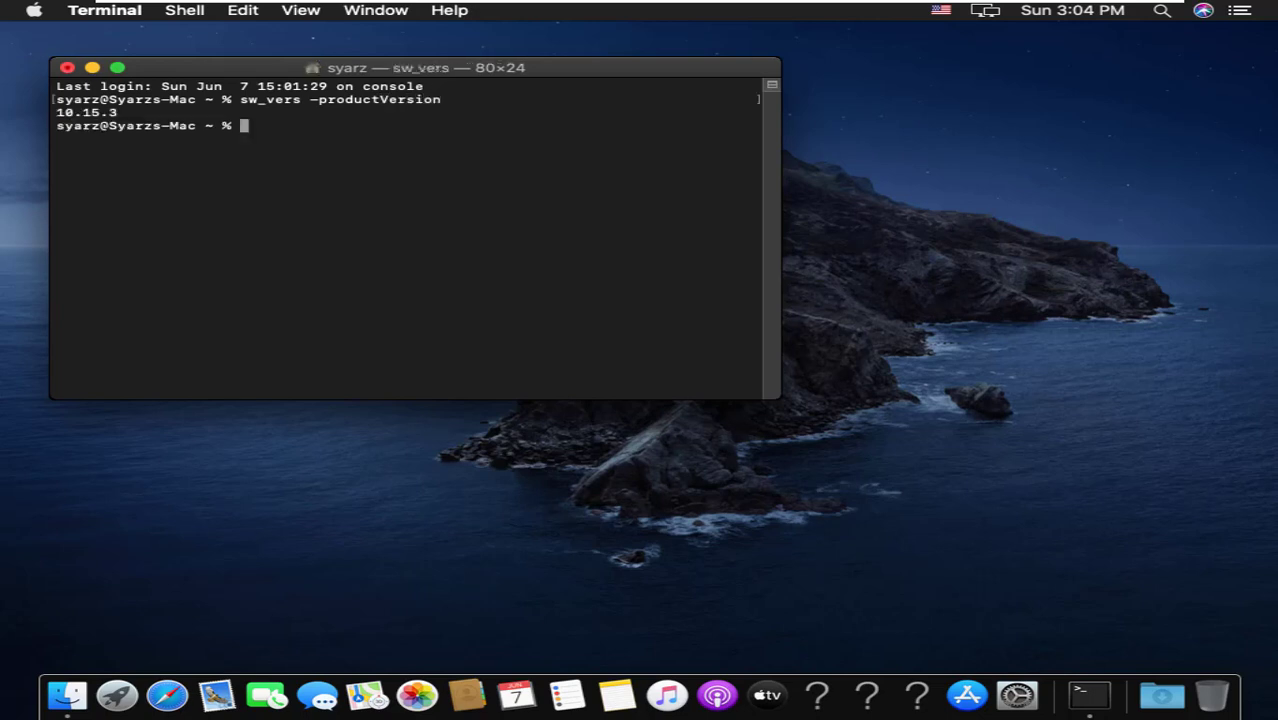
left_click_drag(130, 113, 56, 113)
left_click(67, 67)
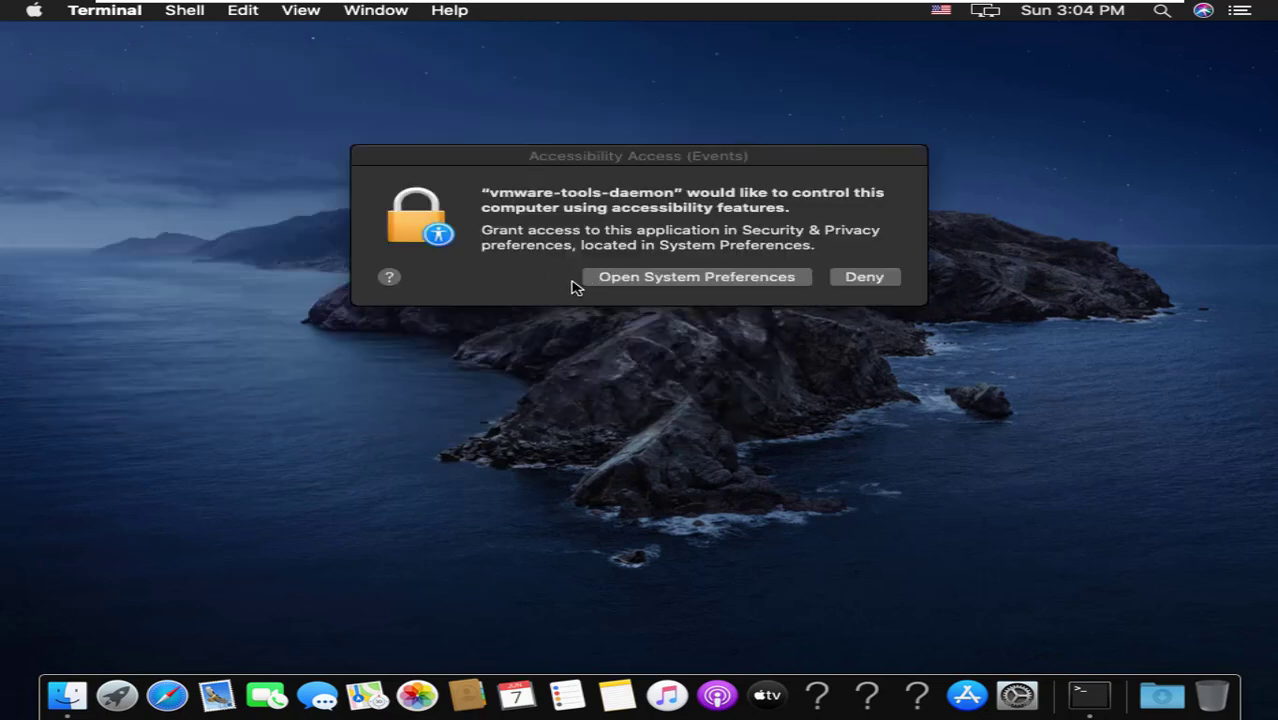
- Unlock the Accessibility privacy settings with the account password, allow vmware-tools-daemon to control the computer, and close System Preferences
left_click(610, 282)
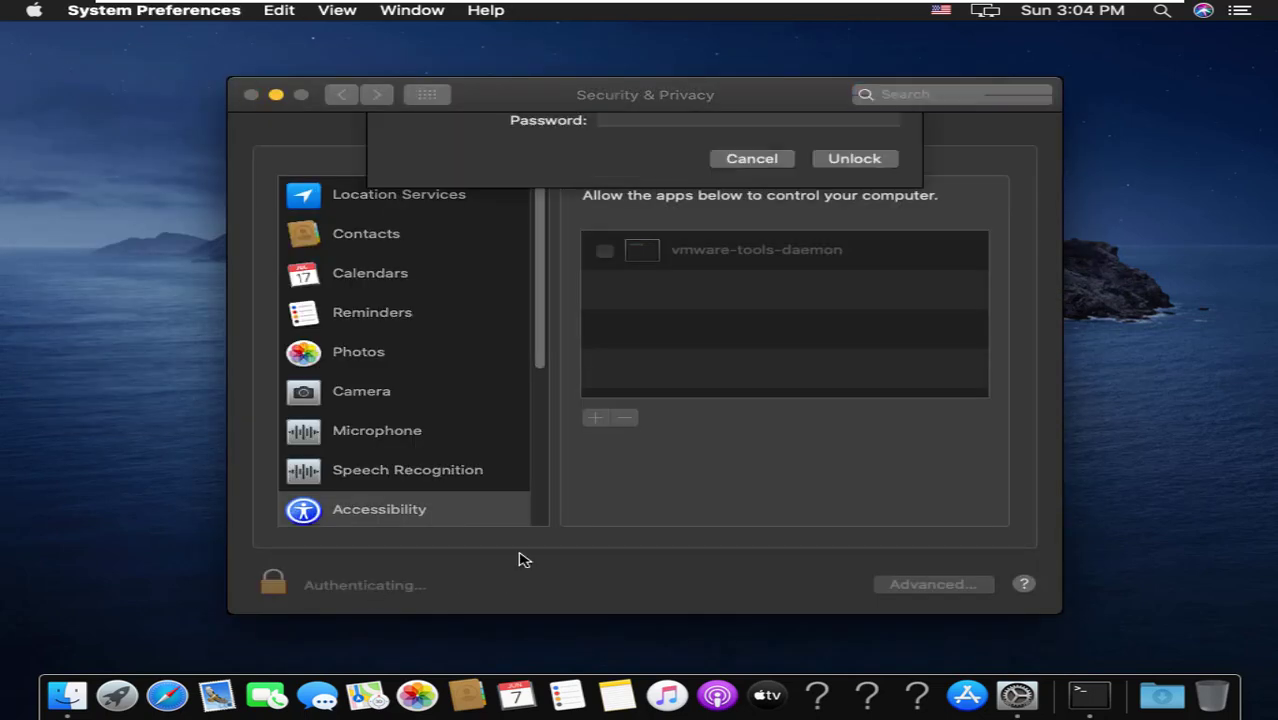
type("*******")
key("Return")
left_click(604, 250)
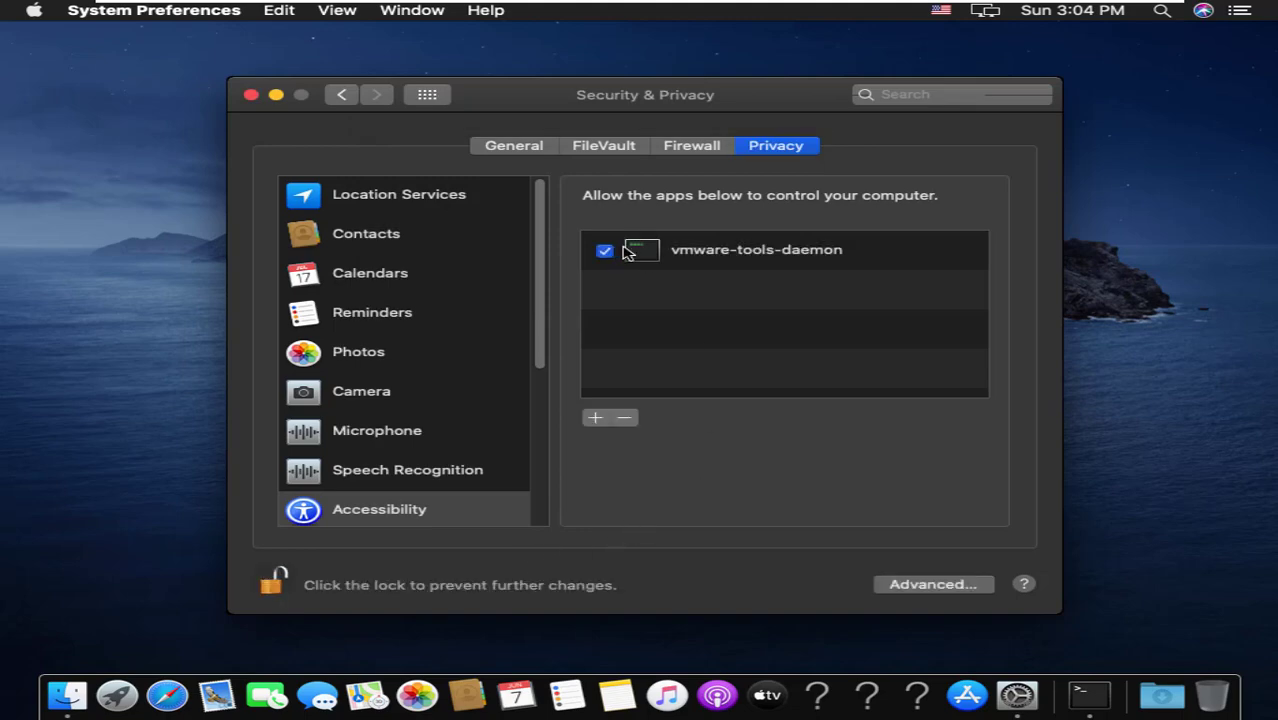
left_click(529, 586)
left_click(252, 95)
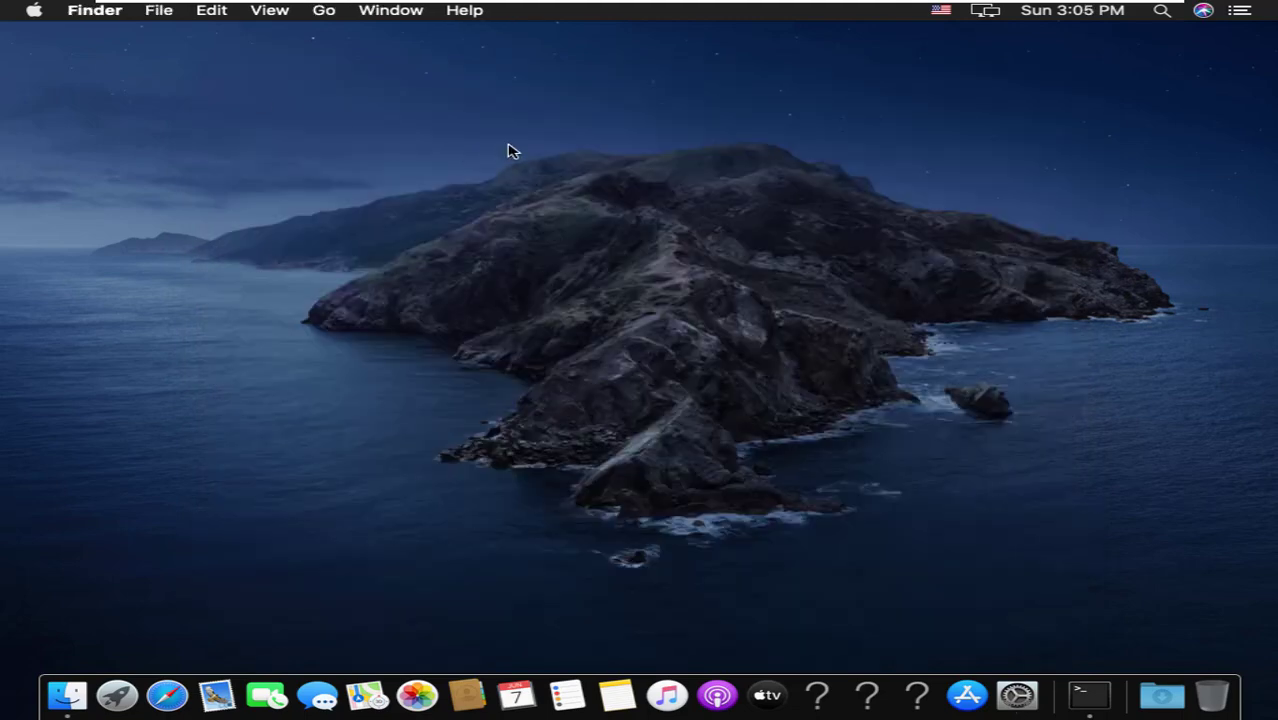